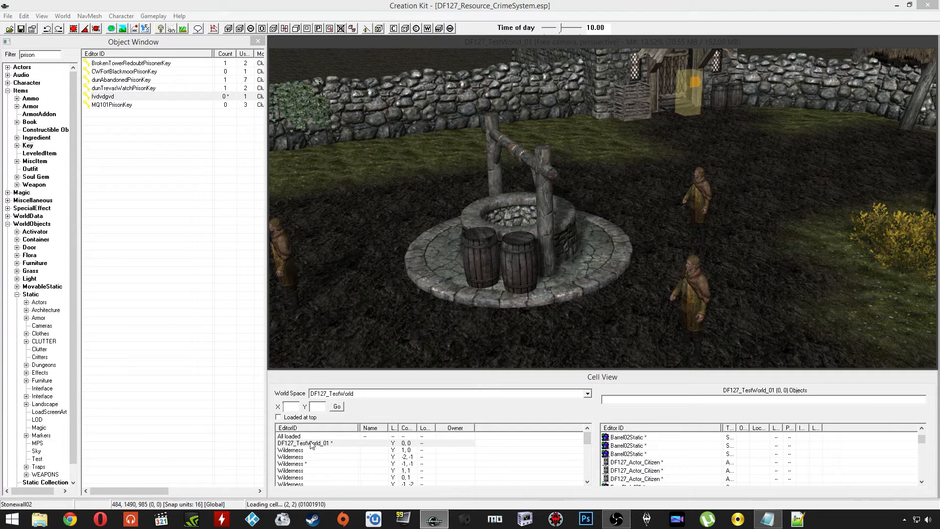
# Inspect the three citizens standing around the well in the DF127_TestWorld exterior cell
pyautogui.click(523, 270)
pyautogui.moveTo(523, 270); pyautogui.dragTo(554, 275, button='middle')
pyautogui.click(760, 188)
pyautogui.click(779, 256)
pyautogui.click(361, 223)
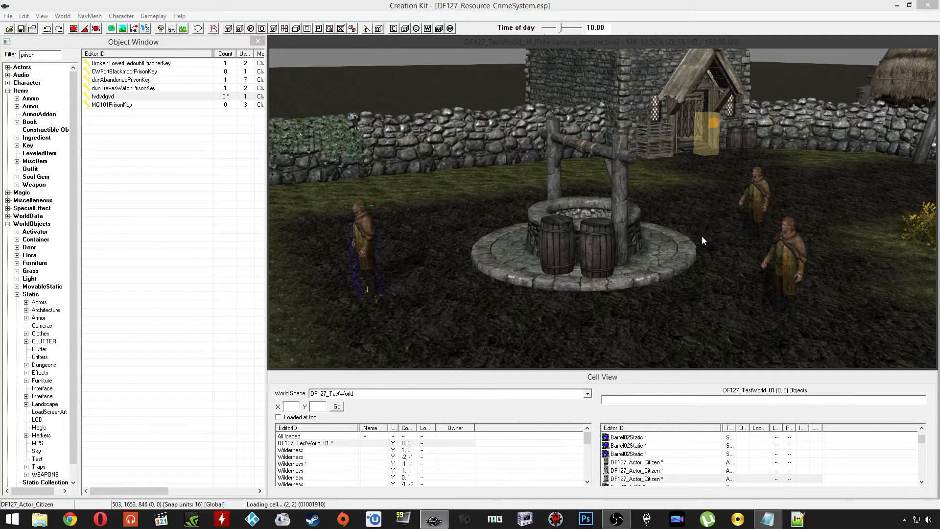
pyautogui.moveTo(560, 217)
pyautogui.mouseDown(button='middle')
pyautogui.moveTo(541, 215)
pyautogui.moveTo(551, 208)
pyautogui.mouseUp(button='middle')
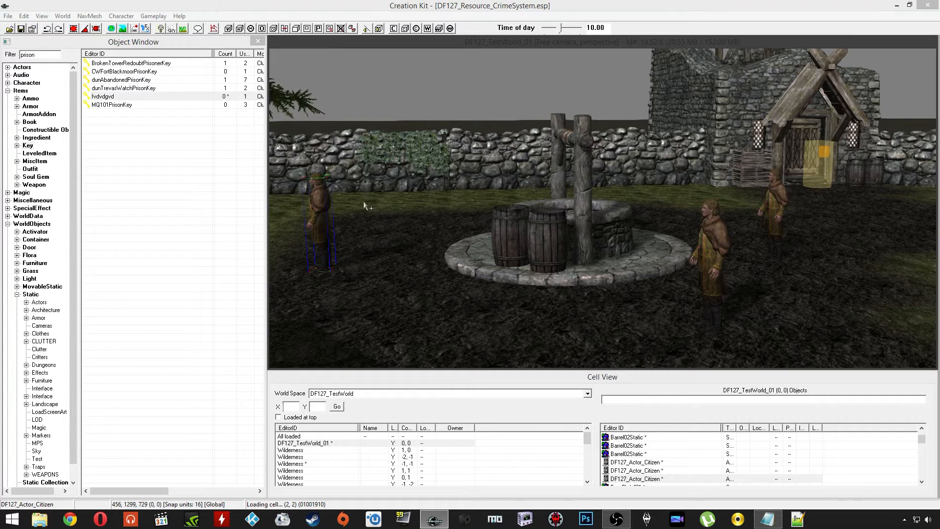
pyautogui.click(727, 199)
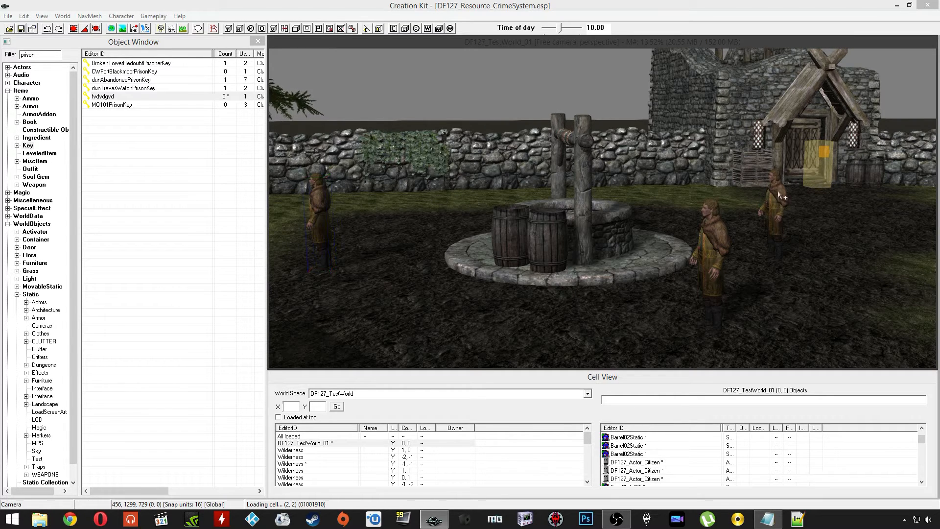
pyautogui.click(724, 231)
pyautogui.moveTo(794, 172); pyautogui.dragTo(714, 173, button='middle')
pyautogui.keyDown('shift'); pyautogui.moveTo(635, 173); pyautogui.dragTo(638, 176, button='middle'); pyautogui.keyUp('shift')
# Inspect the guard house door marker, the surrounding stone walls and the well from several angles
pyautogui.click(777, 148)
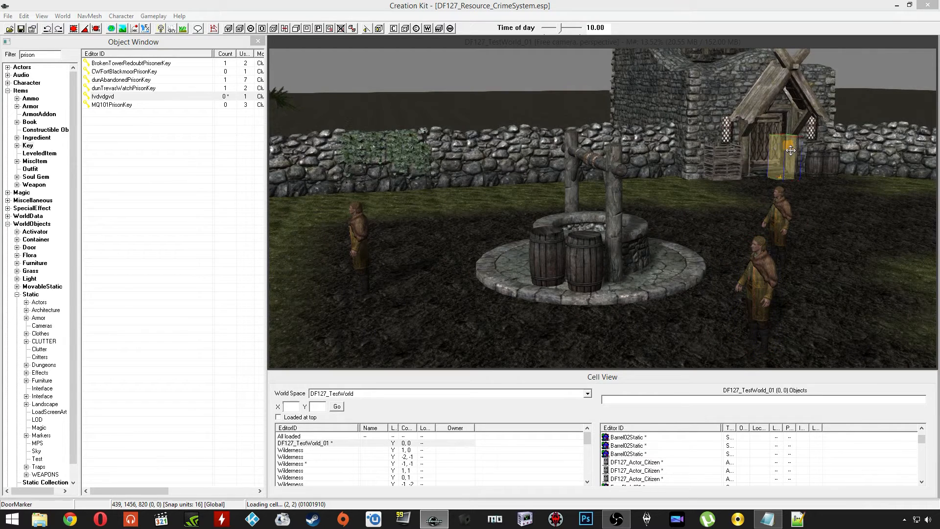
pyautogui.moveTo(780, 151); pyautogui.dragTo(758, 176, button='middle')
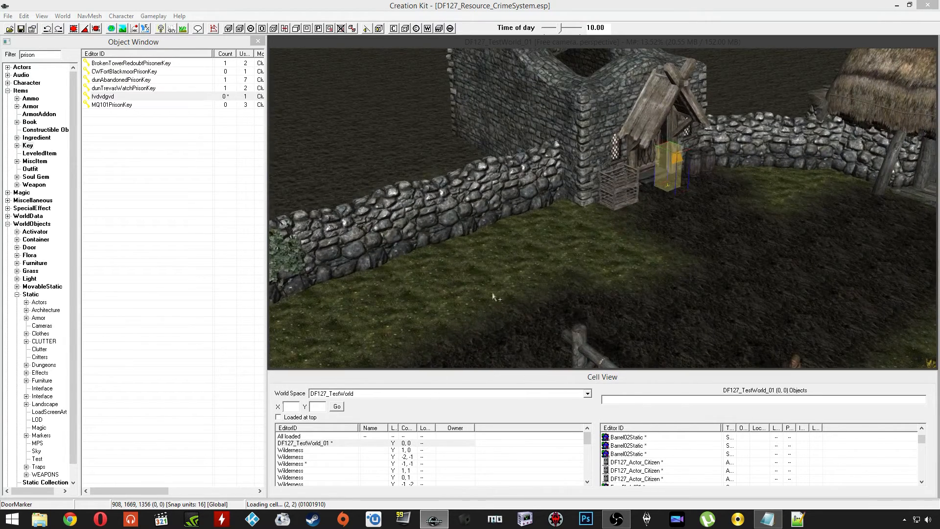
pyautogui.moveTo(599, 249); pyautogui.dragTo(573, 228, button='middle')
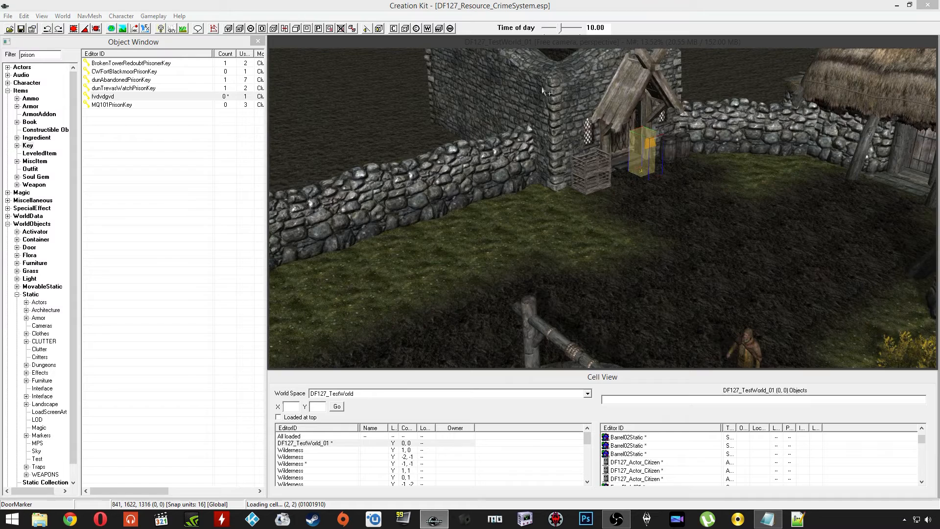
pyautogui.moveTo(546, 226); pyautogui.dragTo(544, 196, button='middle')
pyautogui.scroll(-2, 544, 212)
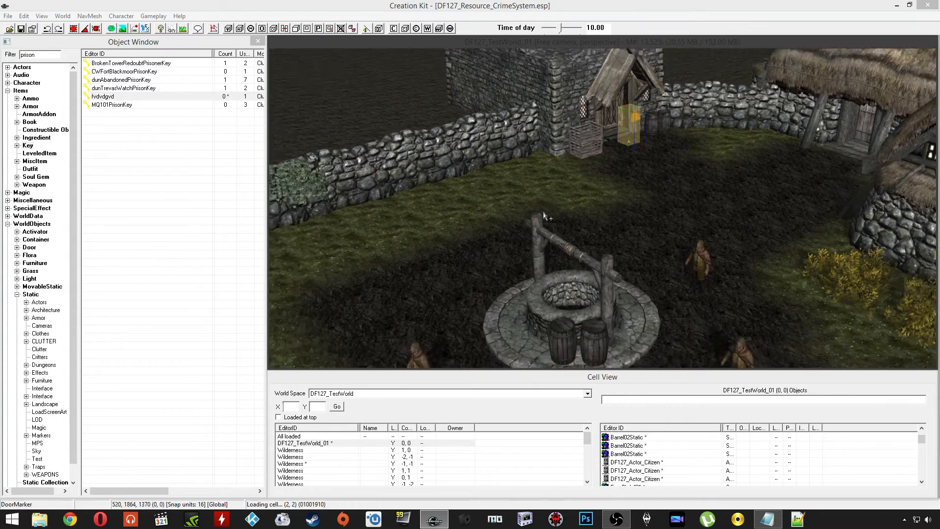
pyautogui.scroll(-1, 544, 212)
pyautogui.click(564, 250)
pyautogui.keyDown('shift'); pyautogui.moveTo(564, 250); pyautogui.dragTo(535, 198, button='middle'); pyautogui.keyUp('shift')
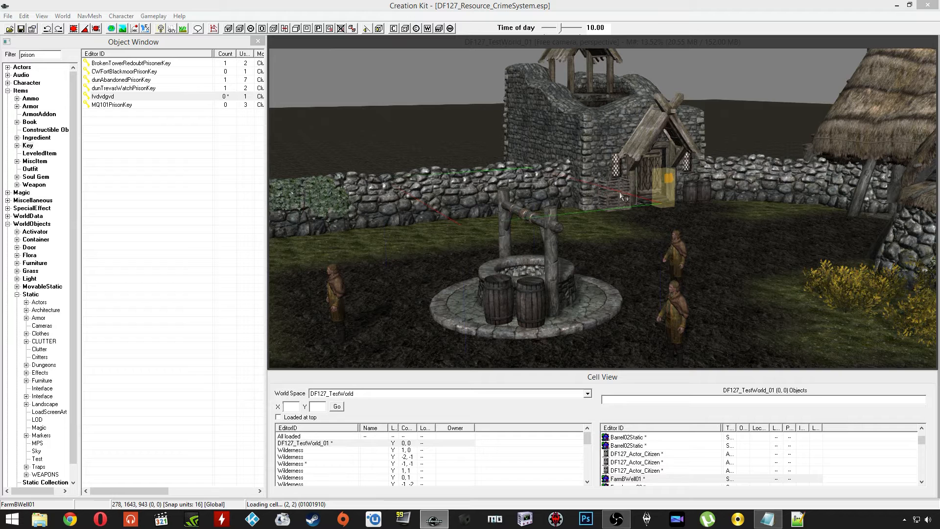
# Follow the guard house door marker to its linked door in the DF127_Test_GuardHouse cell
pyautogui.moveTo(585, 227); pyautogui.dragTo(595, 238, button='middle')
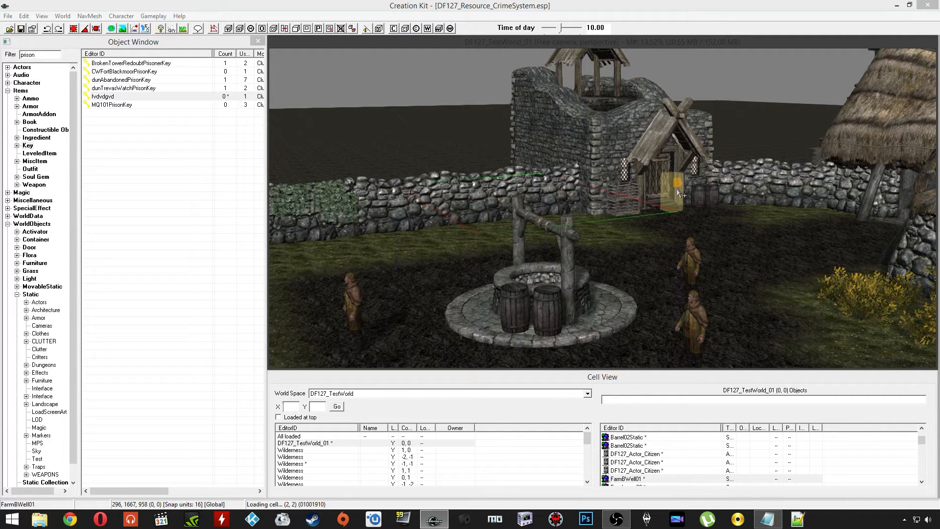
pyautogui.doubleClick(658, 200)
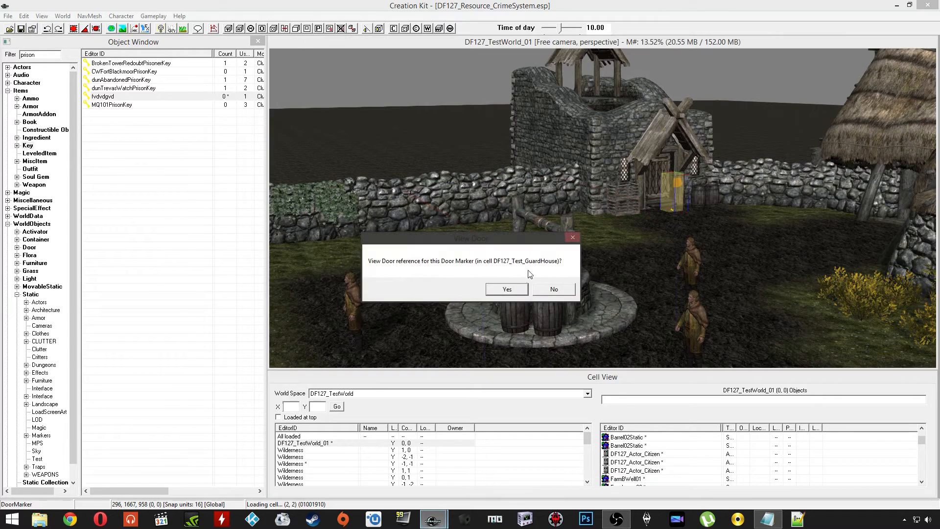
pyautogui.click(507, 290)
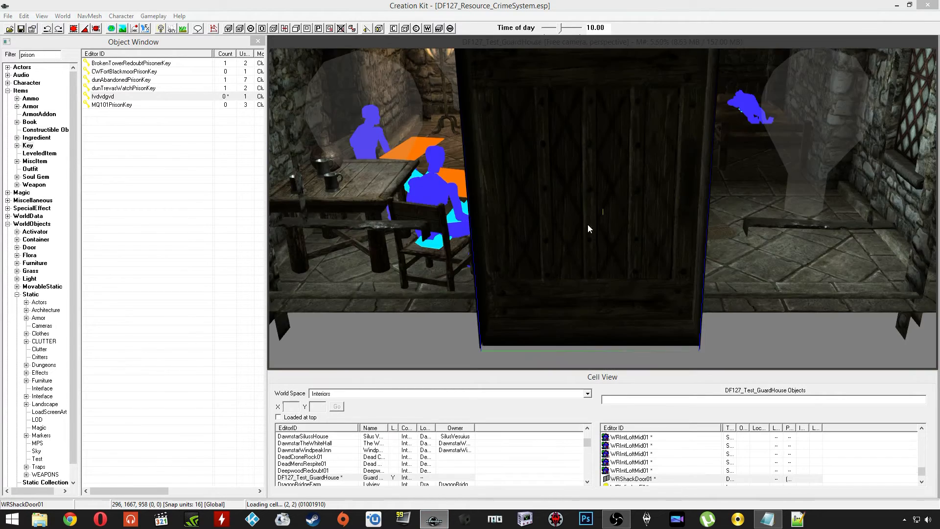
# Look around the guard house interior, examining its rooms, the bedroll and the chair
pyautogui.keyDown('shift'); pyautogui.moveTo(558, 206); pyautogui.dragTo(586, 201, button='middle'); pyautogui.keyUp('shift')
pyautogui.click(623, 204)
pyautogui.keyDown('shift'); pyautogui.moveTo(514, 210); pyautogui.dragTo(523, 229, button='middle'); pyautogui.keyUp('shift')
pyautogui.click(457, 189)
pyautogui.click(491, 188)
pyautogui.scroll(4, 576, 221)
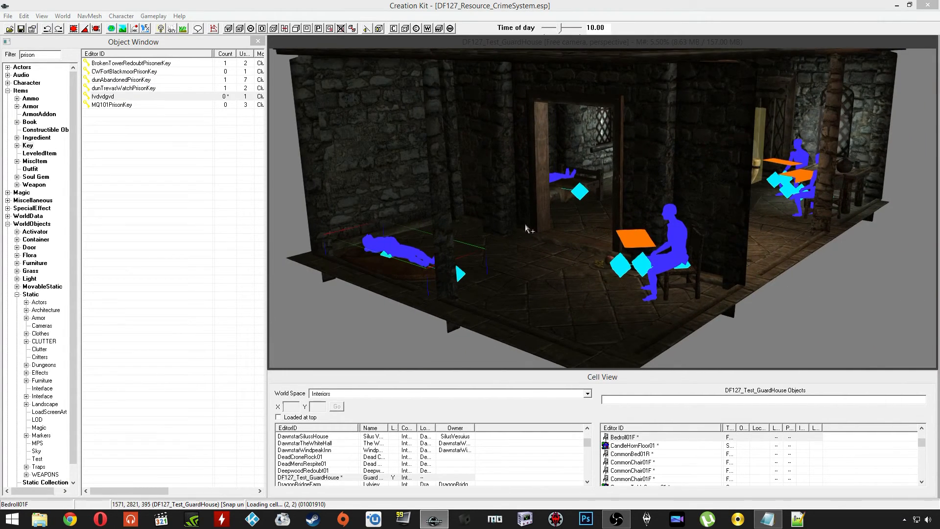
pyautogui.click(669, 260)
pyautogui.keyDown('shift'); pyautogui.moveTo(671, 258); pyautogui.dragTo(645, 274, button='middle'); pyautogui.keyUp('shift')
pyautogui.scroll(2, 645, 274)
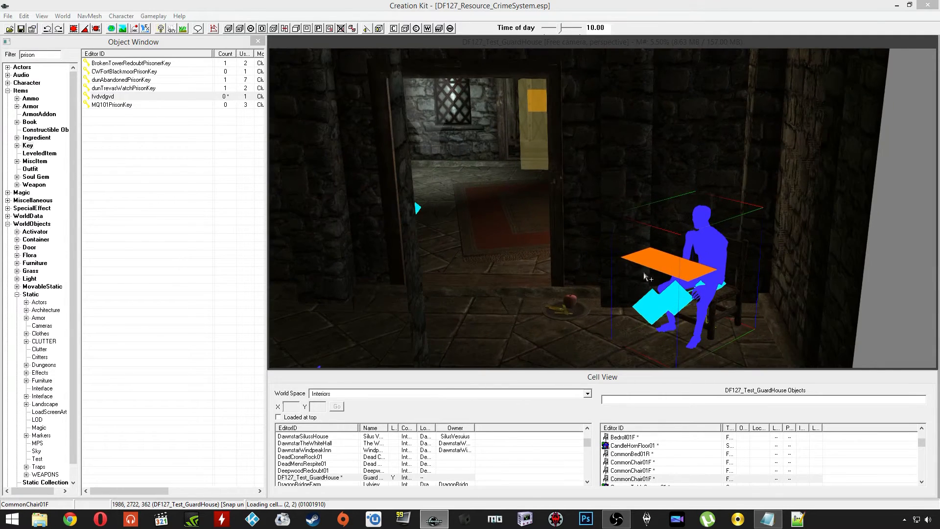
# Examine the open doorway of the prison cell beside the horn candle stand
pyautogui.moveTo(579, 285)
pyautogui.keyDown('shift'); pyautogui.mouseDown(button='middle')
pyautogui.moveTo(537, 279)
pyautogui.moveTo(534, 264)
pyautogui.moveTo(568, 252)
pyautogui.moveTo(492, 248)
pyautogui.moveTo(560, 196)
pyautogui.moveTo(571, 220)
pyautogui.moveTo(522, 214)
pyautogui.moveTo(531, 226)
pyautogui.mouseUp(button='middle'); pyautogui.keyUp('shift')
pyautogui.click(560, 196)
pyautogui.scroll(3, 559, 196)
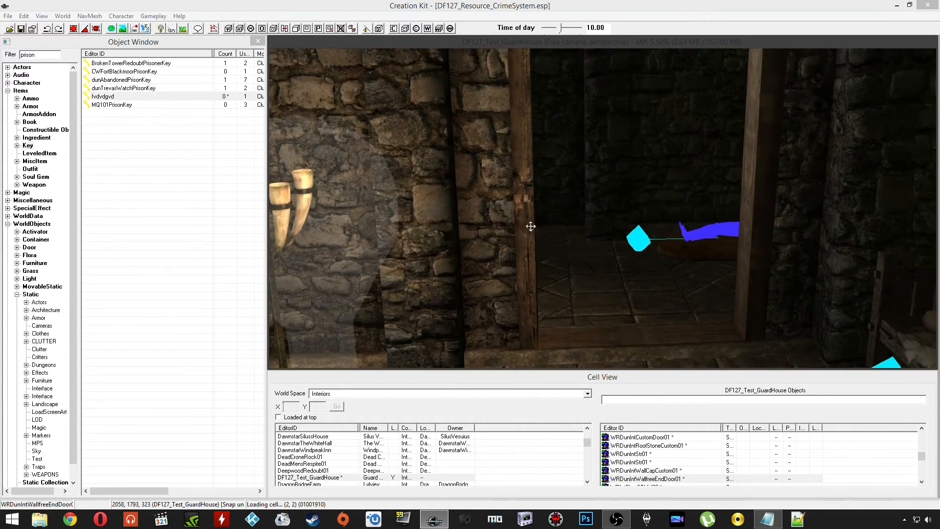
pyautogui.press('Down')
pyautogui.press('Down')
pyautogui.press('Down')
pyautogui.press('Down')
pyautogui.press('Right')
pyautogui.press('Right')
pyautogui.press('Right')
pyautogui.press('Left')
pyautogui.press('Left')
pyautogui.press('Left')
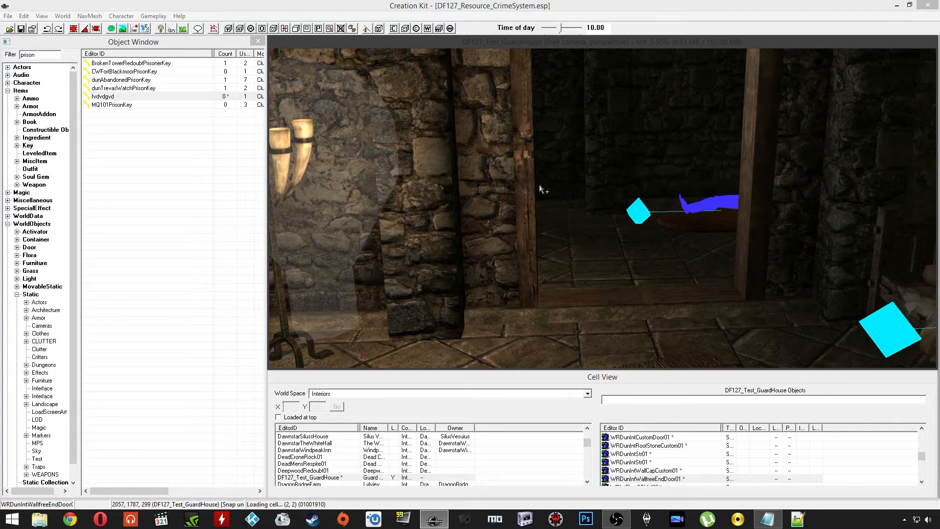
# List the door objects and filter them by "jail"
pyautogui.click(7, 90)
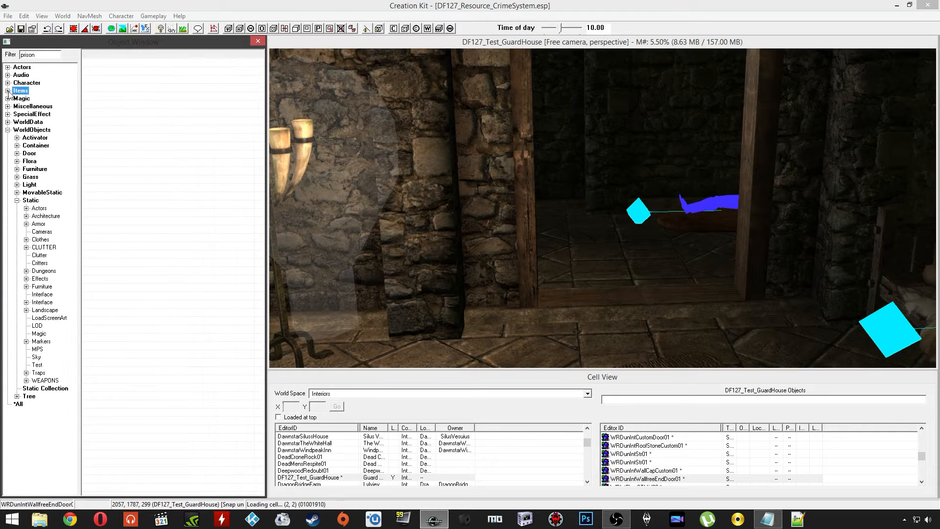
pyautogui.click(28, 153)
pyautogui.moveTo(50, 55); pyautogui.dragTo(16, 61)
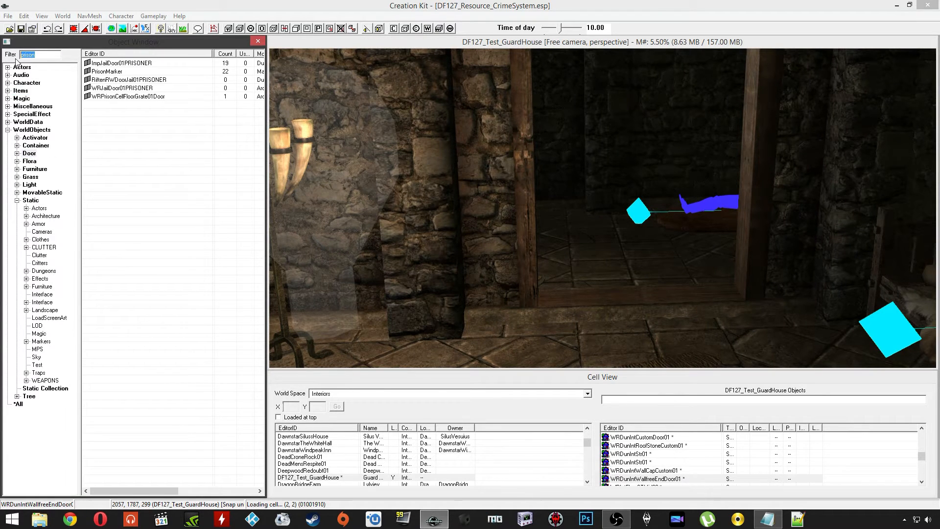
pyautogui.write('jail')
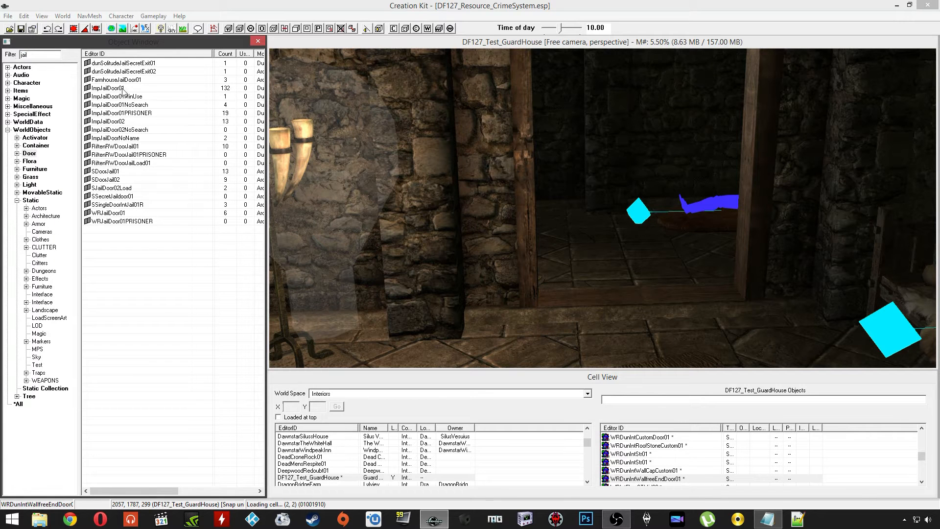
# Place a WRJailDoor01 in the guard house and raise it into the empty cell doorway
pyautogui.moveTo(114, 215); pyautogui.dragTo(623, 288)
pyautogui.moveTo(588, 258); pyautogui.dragTo(594, 118)
pyautogui.press('z')
pyautogui.keyDown('shift'); pyautogui.moveTo(570, 121); pyautogui.dragTo(619, 157, button='middle'); pyautogui.keyUp('shift')
pyautogui.scroll(-2, 619, 158)
# Open the placed jail door's reference settings and bring up the list of scripts to add
pyautogui.doubleClick(584, 156)
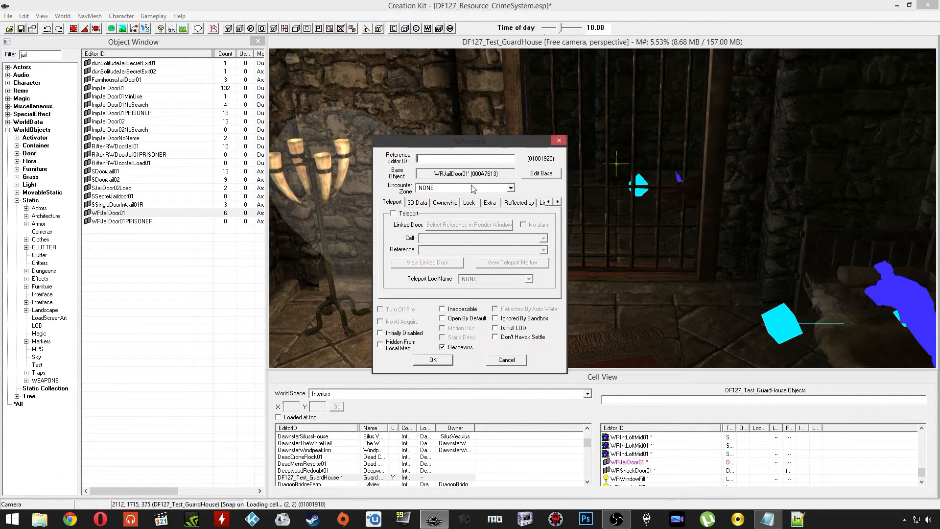
pyautogui.moveTo(451, 141); pyautogui.dragTo(255, 144)
pyautogui.click(362, 204)
pyautogui.click(361, 204)
pyautogui.click(362, 204)
pyautogui.click(362, 205)
pyautogui.click(362, 205)
pyautogui.click(362, 205)
pyautogui.click(361, 204)
pyautogui.click(334, 205)
pyautogui.click(338, 222)
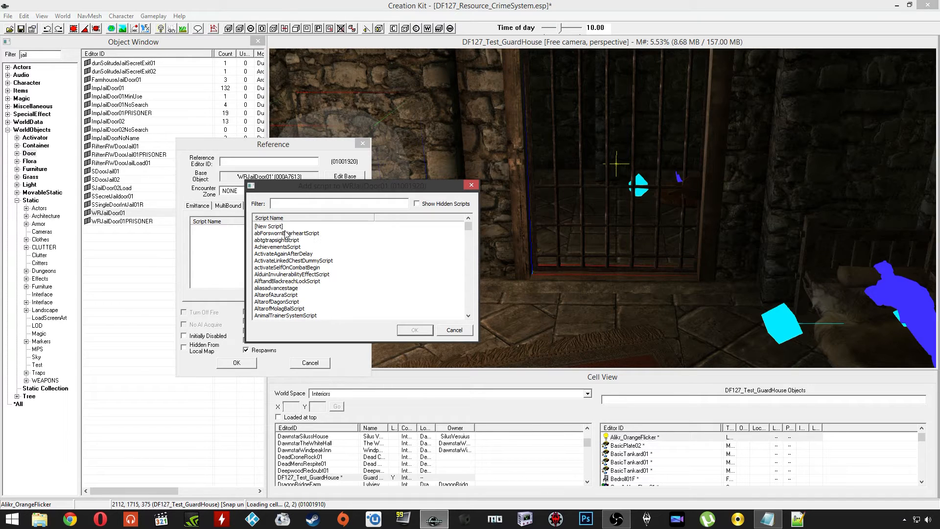
# Filter the scripts by "jail", attach JailDoorScript to the jail door and accept the reference settings
pyautogui.write('key')
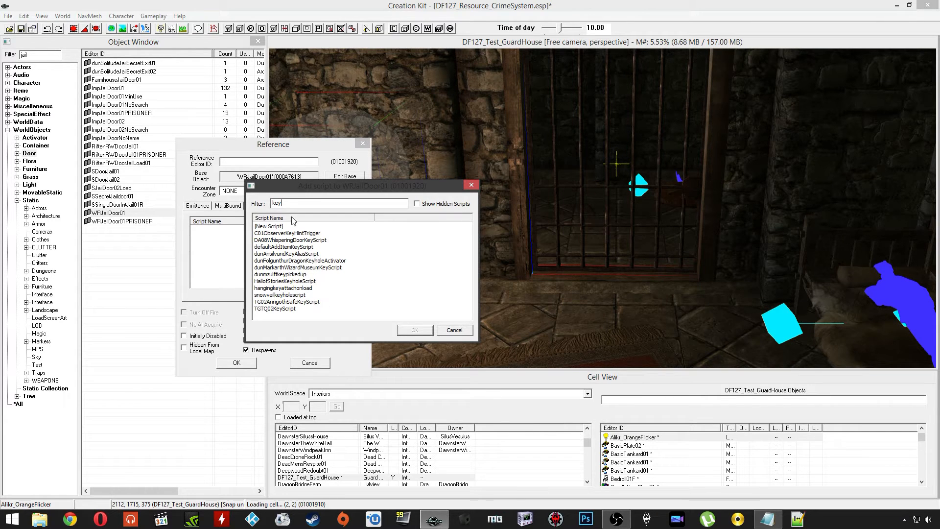
pyautogui.moveTo(291, 203); pyautogui.dragTo(214, 197)
pyautogui.write('jail')
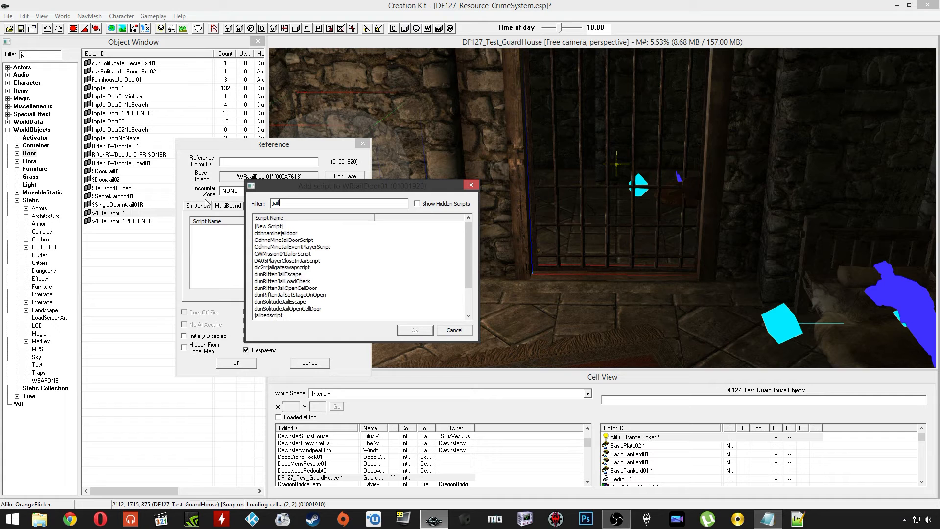
pyautogui.click(281, 268)
pyautogui.scroll(-1, 281, 272)
pyautogui.click(273, 302)
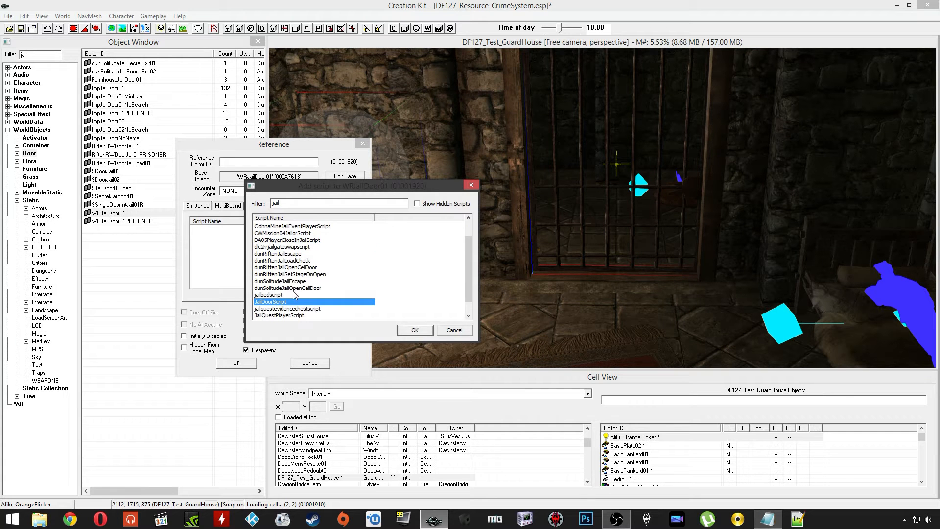
pyautogui.click(412, 332)
pyautogui.click(229, 239)
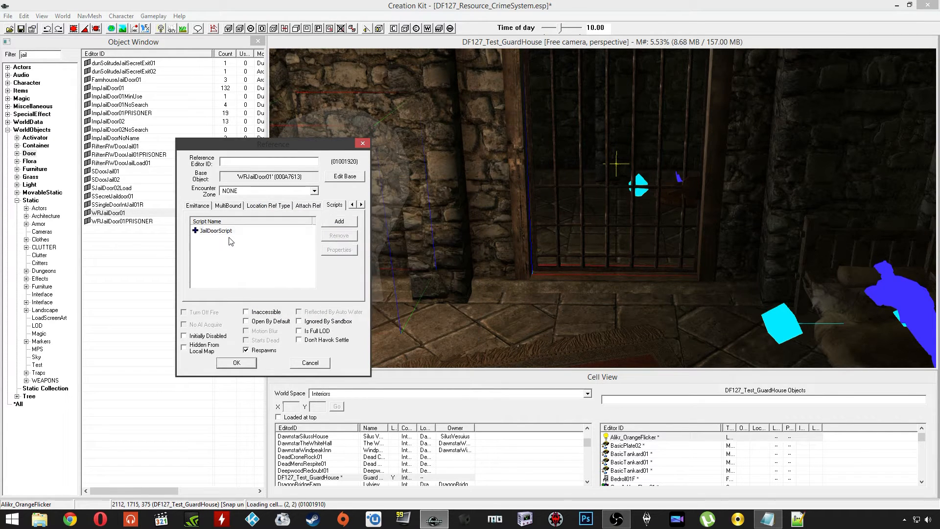
pyautogui.click(236, 363)
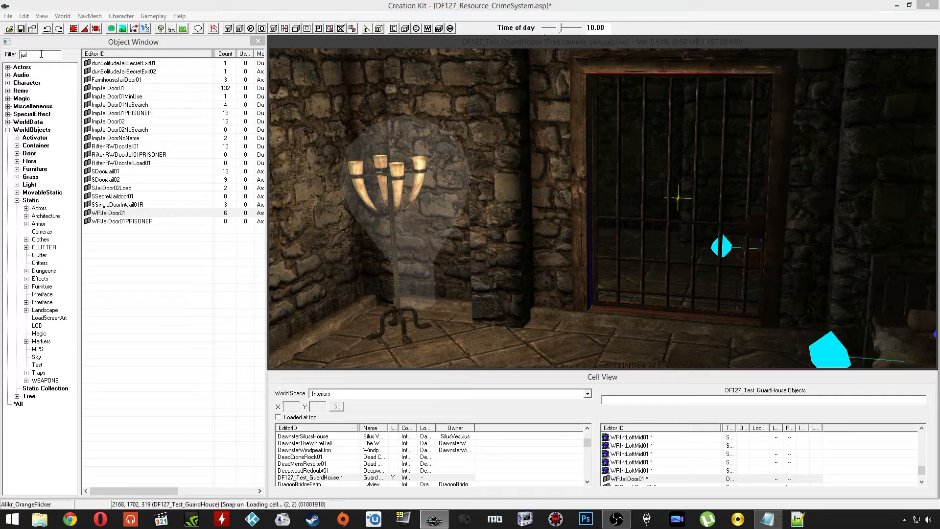
# List the key items matching "jail" and open FalkreathJailKey for editing
pyautogui.moveTo(41, 54); pyautogui.dragTo(21, 54)
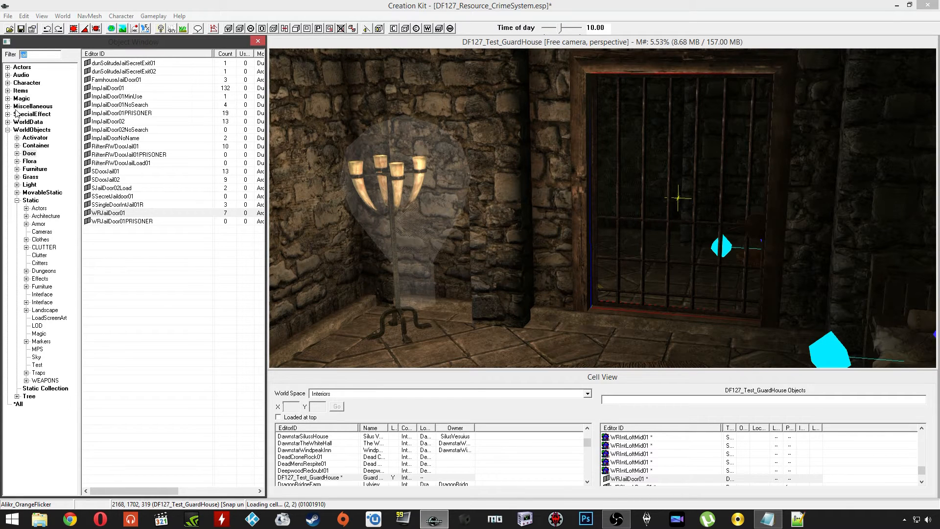
pyautogui.click(7, 91)
pyautogui.click(29, 145)
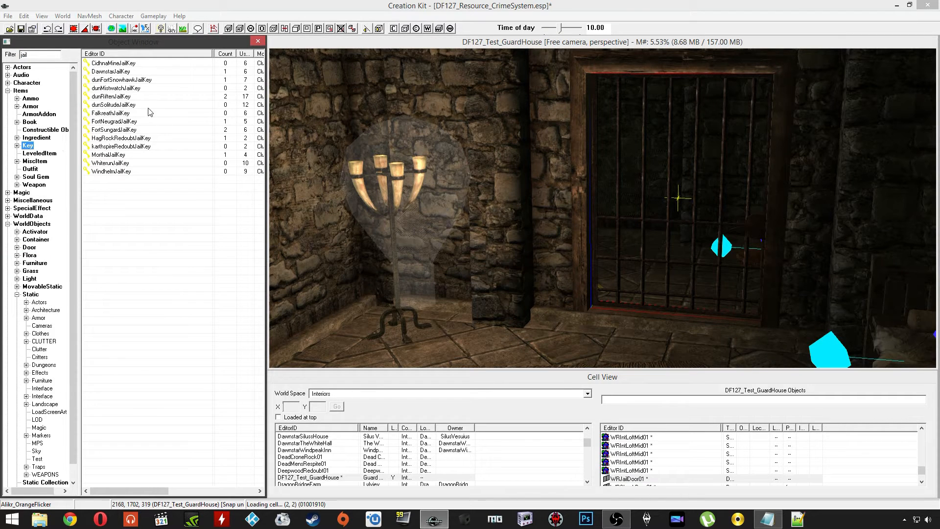
pyautogui.doubleClick(121, 117)
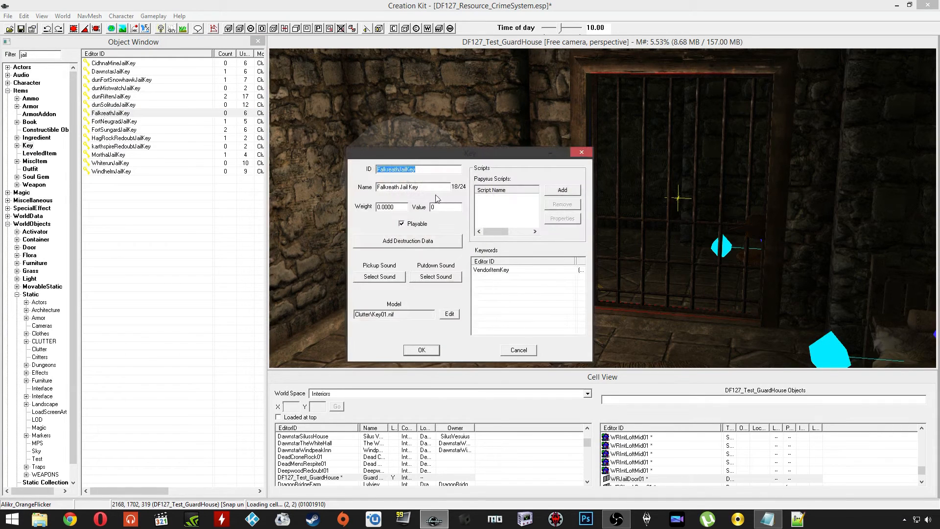
# Create a new key form from it with the ID DF127_Key_Jail and the name DF127 Jail Key
pyautogui.moveTo(402, 189); pyautogui.dragTo(375, 189)
pyautogui.press('BackSpace')
pyautogui.write('DF127')
pyautogui.doubleClick(426, 170)
pyautogui.write('DF127')
pyautogui.click(422, 350)
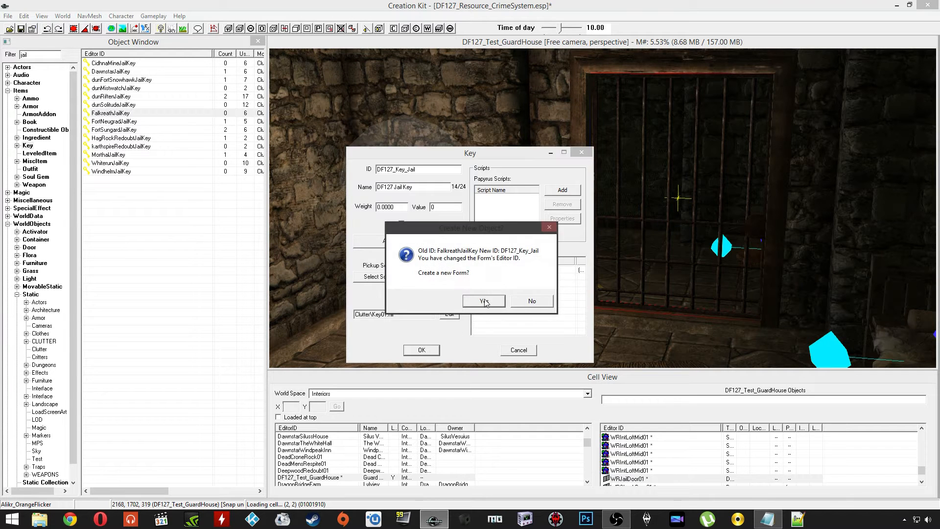
pyautogui.click(485, 300)
# Make the placed cell door locked and set its lock level to Adept
pyautogui.scroll(1, 598, 235)
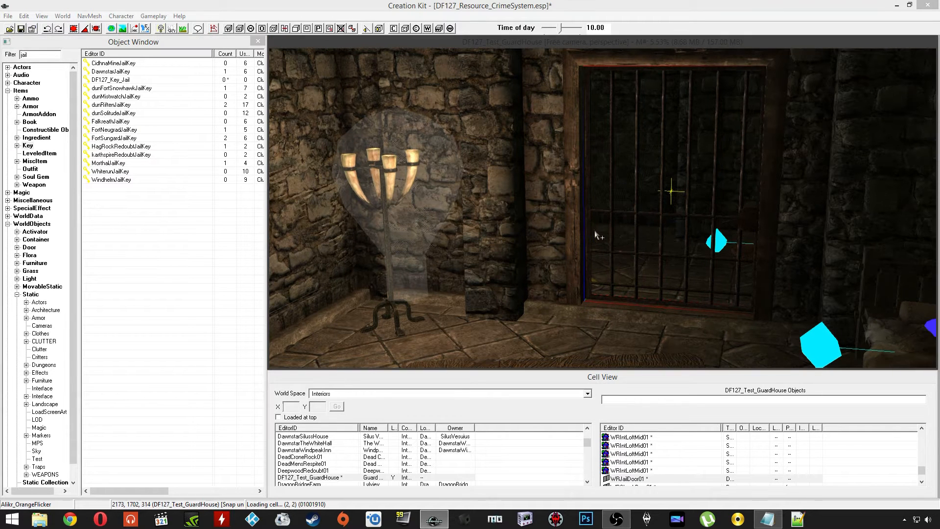
pyautogui.doubleClick(613, 213)
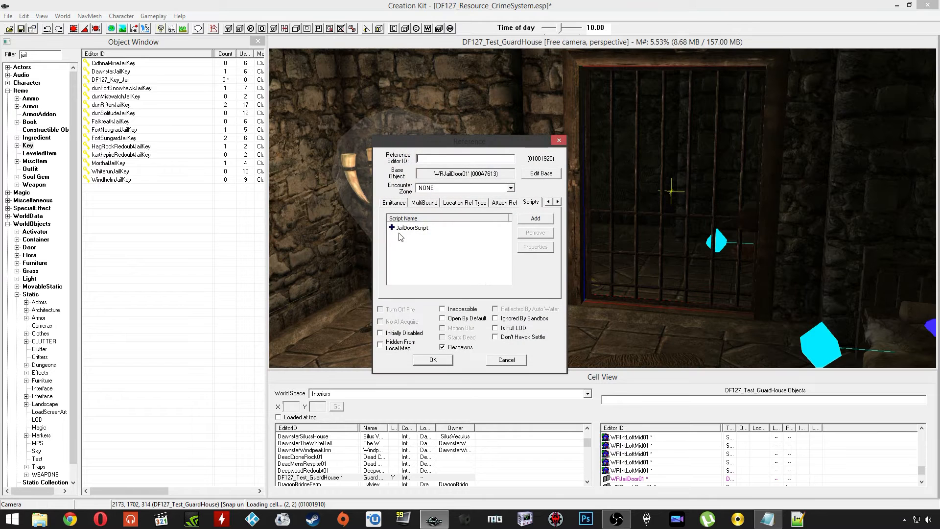
pyautogui.click(549, 202)
pyautogui.click(549, 202)
pyautogui.click(549, 203)
pyautogui.click(549, 203)
pyautogui.click(549, 202)
pyautogui.click(549, 202)
pyautogui.click(444, 202)
pyautogui.click(416, 220)
pyautogui.click(453, 240)
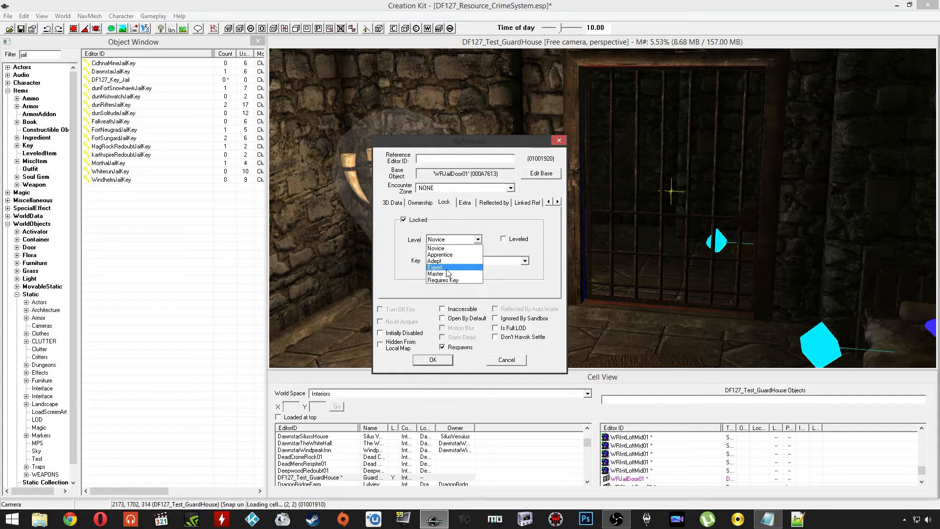
pyautogui.click(447, 263)
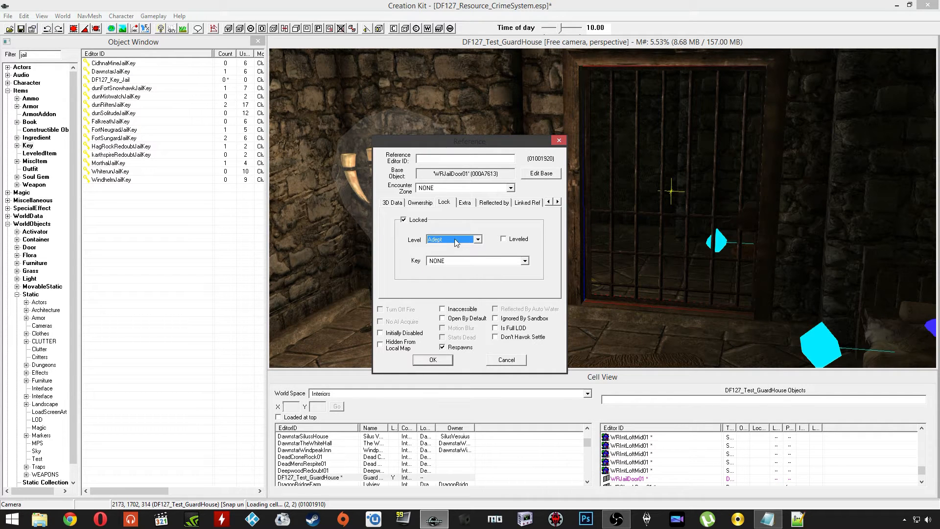
# Assign DF127_Key_Jail as the cell door's key and accept the reference settings
pyautogui.click(454, 263)
pyautogui.click(456, 264)
pyautogui.press('d')
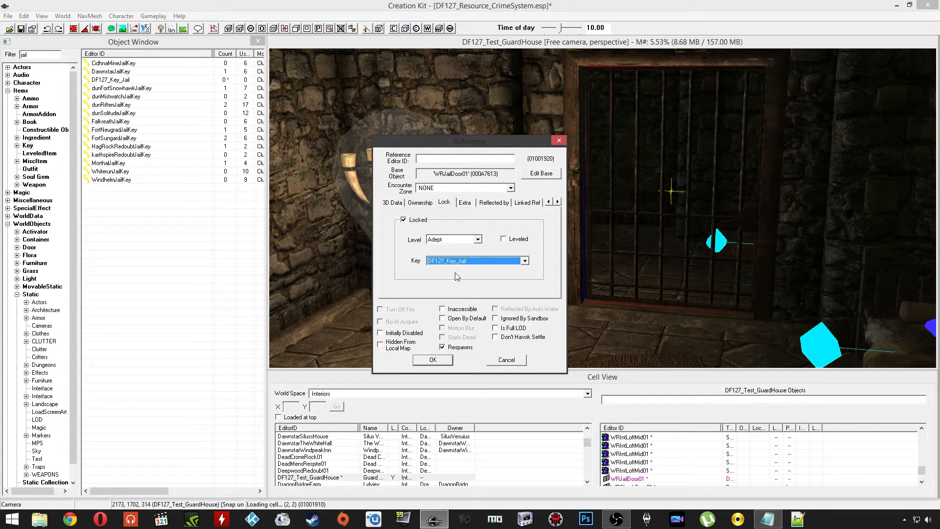
pyautogui.click(433, 360)
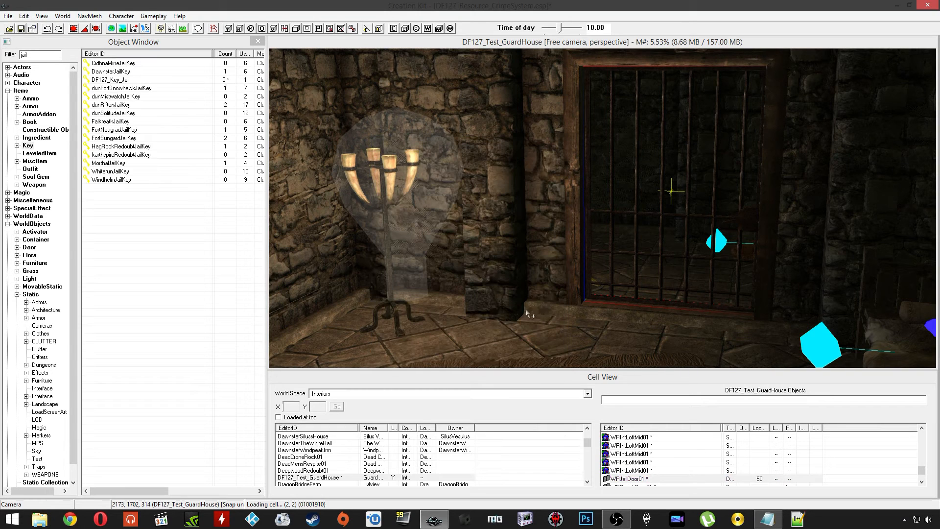
# List the door objects matching "prison" and select PrisonMarker
pyautogui.keyDown('shift'); pyautogui.moveTo(550, 291); pyautogui.dragTo(554, 246, button='middle'); pyautogui.keyUp('shift')
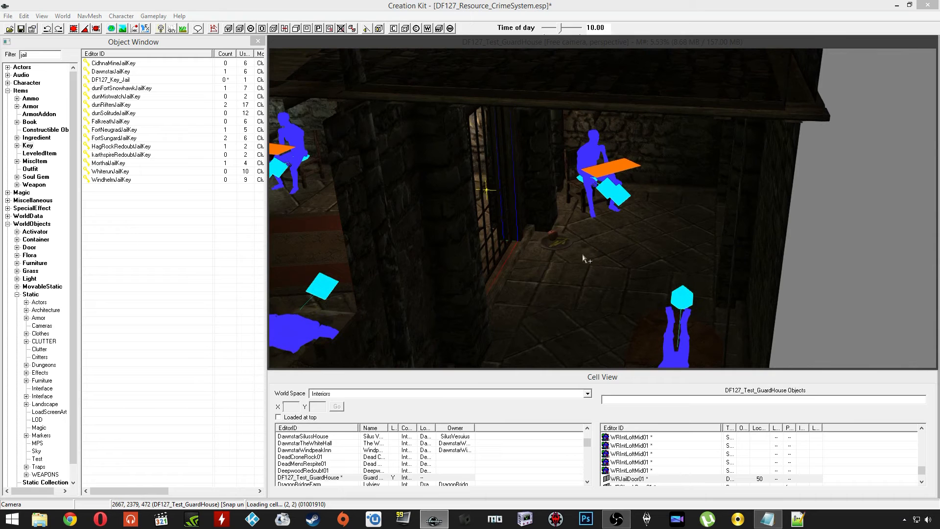
pyautogui.keyDown('shift'); pyautogui.moveTo(614, 202); pyautogui.dragTo(626, 192, button='middle'); pyautogui.keyUp('shift')
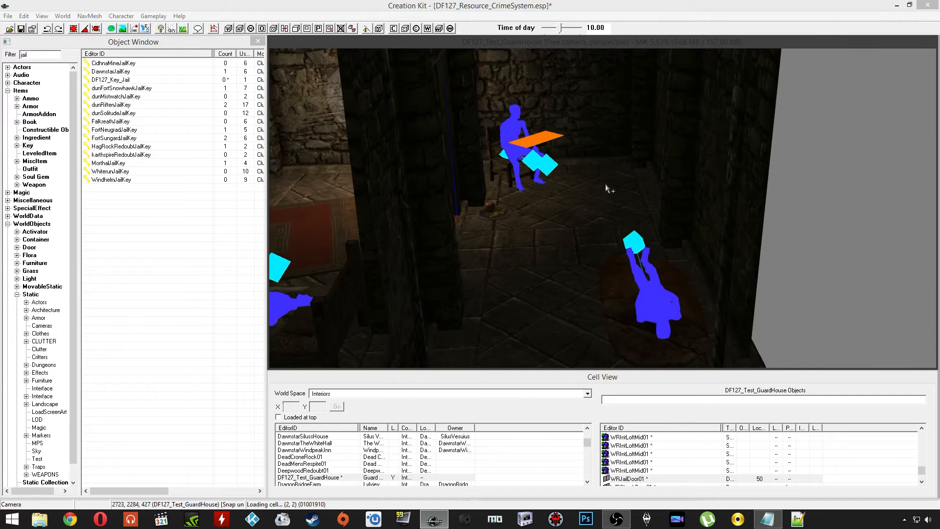
pyautogui.keyDown('shift'); pyautogui.moveTo(552, 183); pyautogui.dragTo(542, 165, button='middle'); pyautogui.keyUp('shift')
pyautogui.click(542, 166)
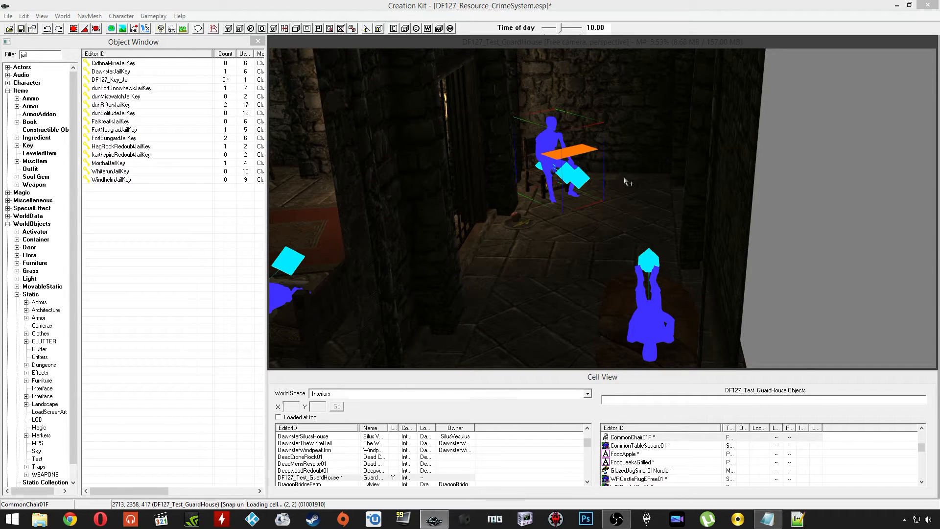
pyautogui.moveTo(38, 56); pyautogui.dragTo(21, 54)
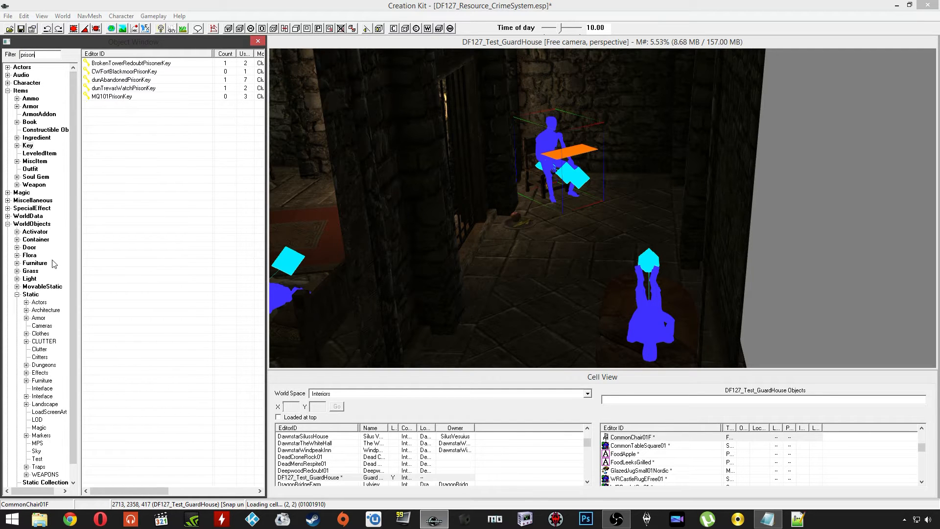
pyautogui.click(33, 247)
pyautogui.click(120, 74)
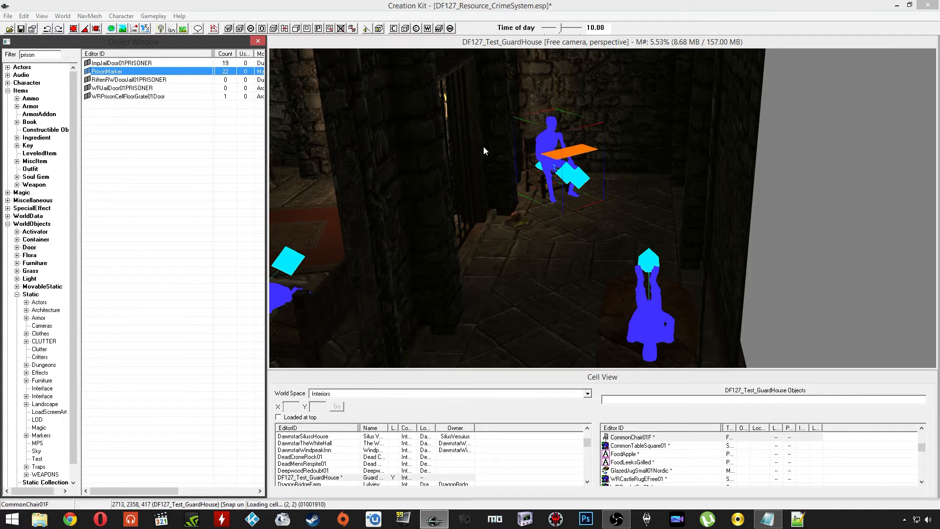
# Place a PrisonMarker inside the jail cell and adjust its height
pyautogui.moveTo(104, 70)
pyautogui.mouseDown()
pyautogui.moveTo(646, 239)
pyautogui.moveTo(607, 232)
pyautogui.mouseUp()
pyautogui.keyDown('shift'); pyautogui.moveTo(550, 222); pyautogui.dragTo(495, 220, button='middle'); pyautogui.keyUp('shift')
pyautogui.moveTo(557, 154); pyautogui.dragTo(557, 54)
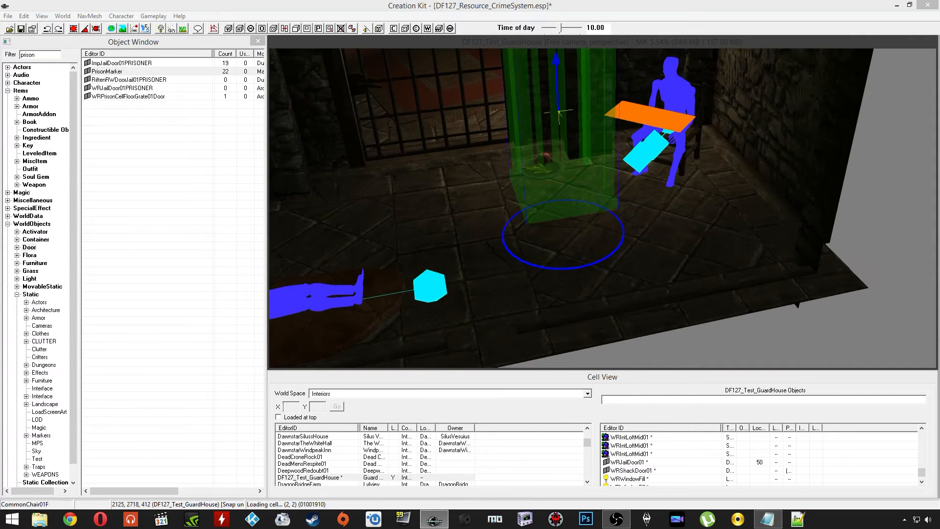
pyautogui.moveTo(577, 330)
pyautogui.keyDown('shift'); pyautogui.mouseDown(button='middle')
pyautogui.moveTo(524, 298)
pyautogui.moveTo(563, 283)
pyautogui.moveTo(591, 288)
pyautogui.moveTo(574, 288)
pyautogui.mouseUp(button='middle'); pyautogui.keyUp('shift')
# Open the cell PrisonMarker's reference settings and show its teleport options
pyautogui.doubleClick(594, 184)
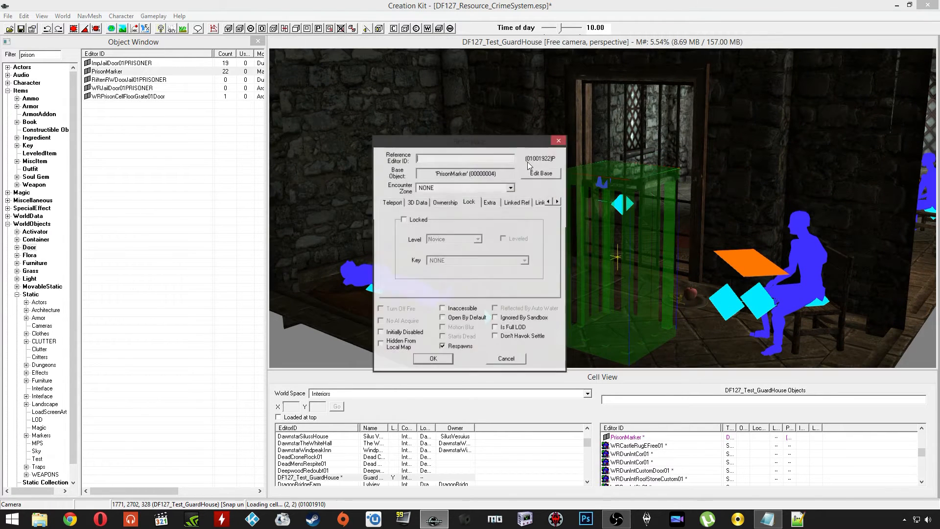
pyautogui.moveTo(516, 137); pyautogui.dragTo(264, 137)
pyautogui.click(141, 202)
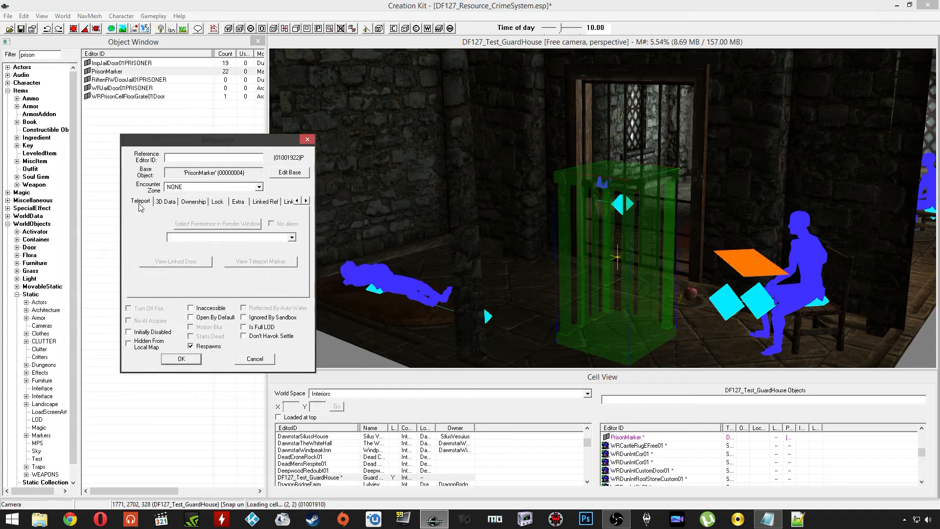
# Jump from the guard house's entrance door marker to its linked door outside in DF127_TestWorld
pyautogui.keyDown('shift'); pyautogui.moveTo(549, 244); pyautogui.dragTo(623, 247, button='middle'); pyautogui.keyUp('shift')
pyautogui.scroll(3, 623, 248)
pyautogui.scroll(5, 623, 247)
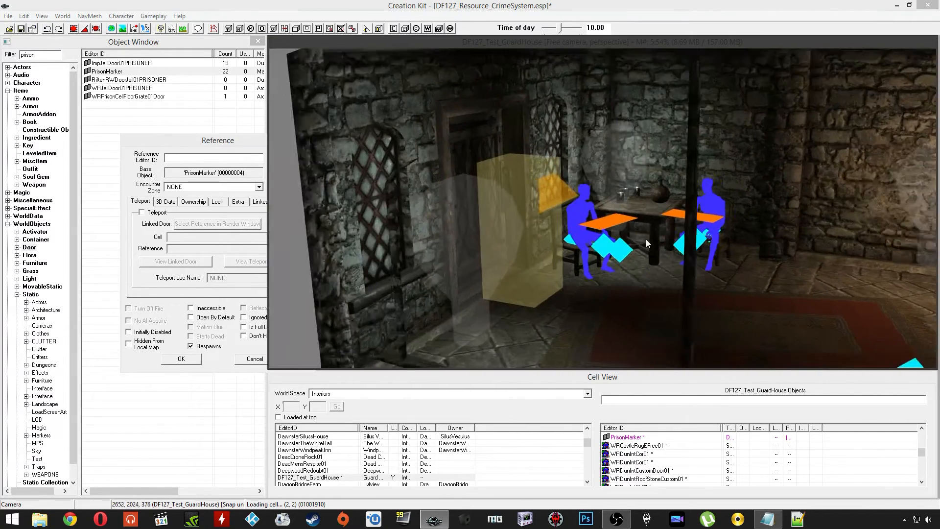
pyautogui.doubleClick(502, 297)
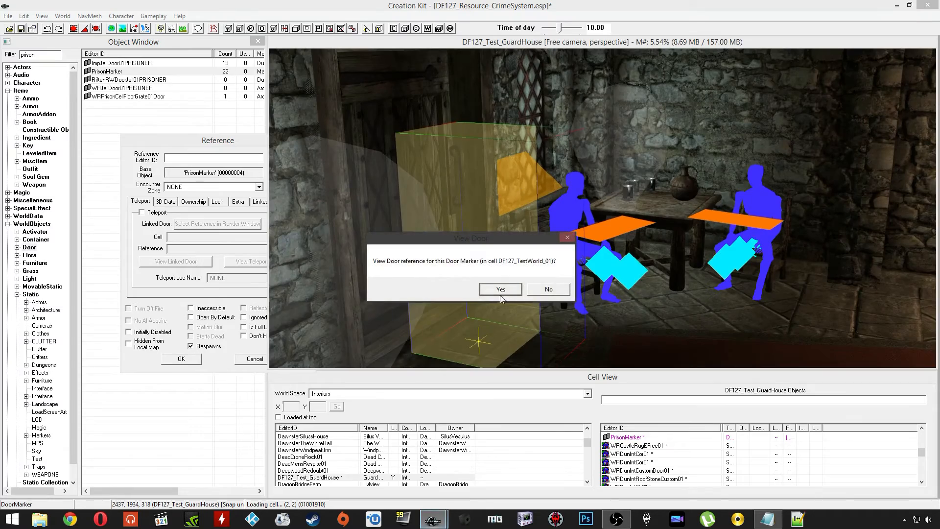
pyautogui.click(501, 295)
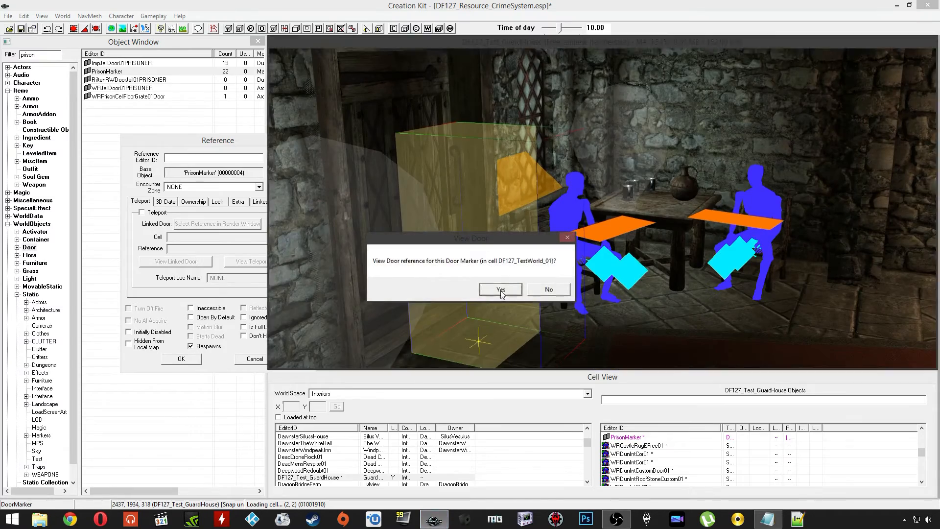
pyautogui.scroll(-4, 528, 263)
pyautogui.keyDown('shift'); pyautogui.moveTo(554, 254); pyautogui.dragTo(614, 256, button='middle'); pyautogui.keyUp('shift')
pyautogui.scroll(-3, 616, 242)
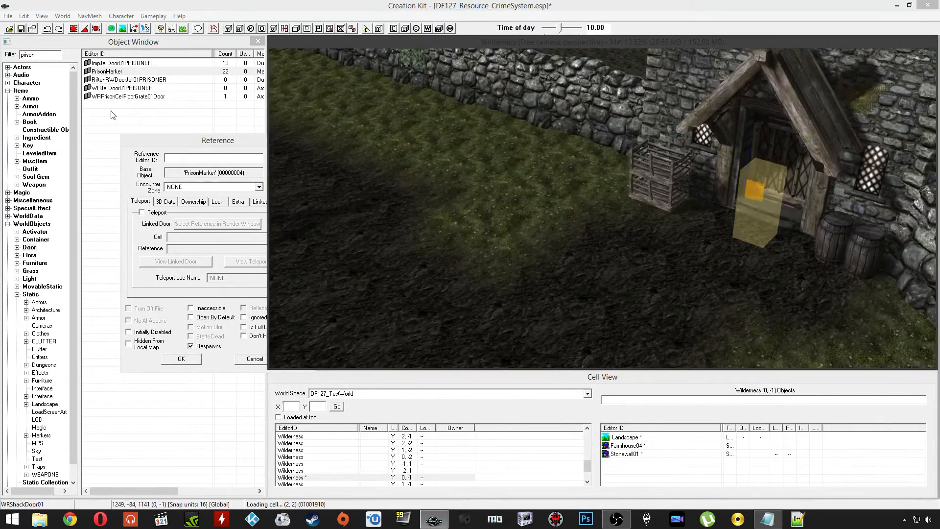
# Place a second PrisonMarker on the ground outside the guard house, beside the wooden crates
pyautogui.moveTo(101, 73)
pyautogui.mouseDown()
pyautogui.moveTo(176, 88)
pyautogui.moveTo(557, 230)
pyautogui.moveTo(560, 210)
pyautogui.mouseUp()
pyautogui.moveTo(552, 161); pyautogui.dragTo(550, 143)
pyautogui.press('f')
pyautogui.scroll(4, 588, 250)
pyautogui.moveTo(577, 239)
pyautogui.keyDown('shift'); pyautogui.mouseDown(button='middle')
pyautogui.moveTo(599, 250)
pyautogui.moveTo(588, 241)
pyautogui.mouseUp(button='middle'); pyautogui.keyUp('shift')
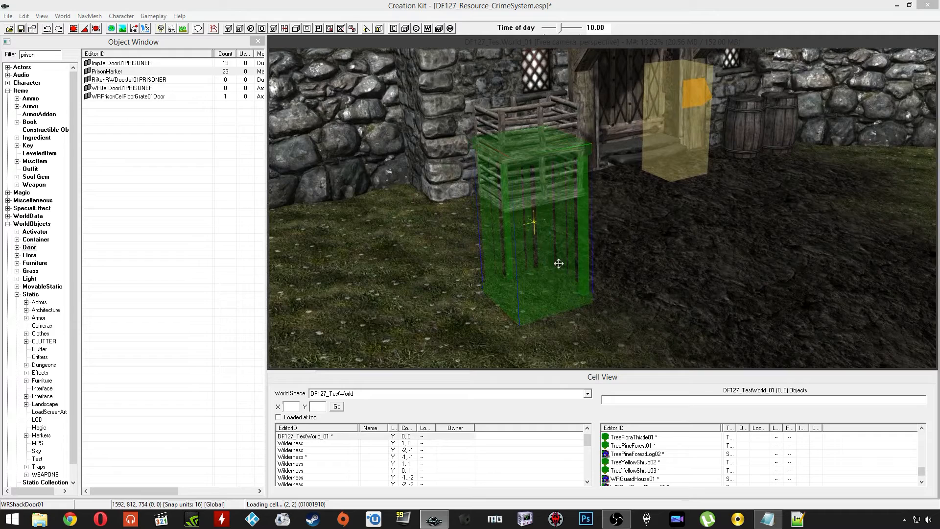
pyautogui.moveTo(538, 162); pyautogui.dragTo(561, 143)
pyautogui.scroll(-2, 576, 203)
pyautogui.moveTo(576, 202)
pyautogui.keyDown('shift'); pyautogui.mouseDown(button='middle')
pyautogui.moveTo(557, 209)
pyautogui.moveTo(578, 258)
pyautogui.moveTo(536, 249)
pyautogui.mouseUp(button='middle'); pyautogui.keyUp('shift')
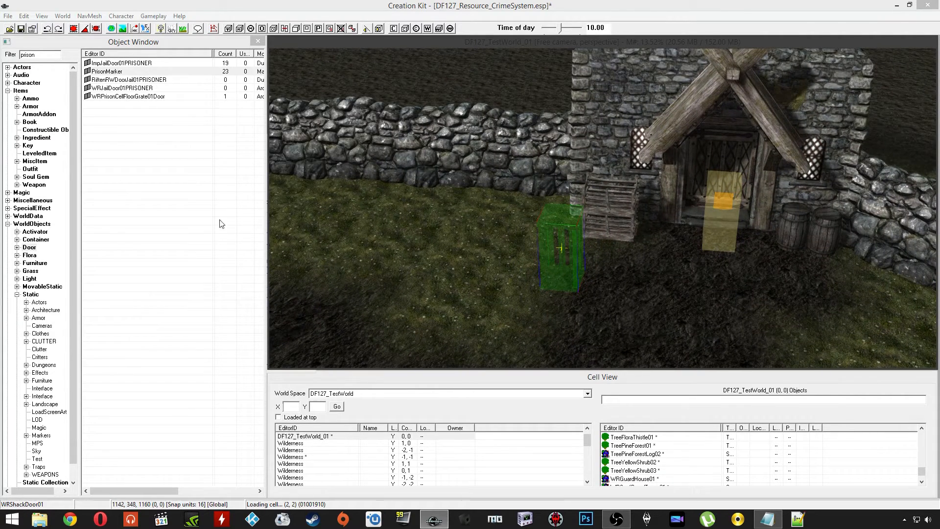
# Try to save the plugin
pyautogui.click(21, 28)
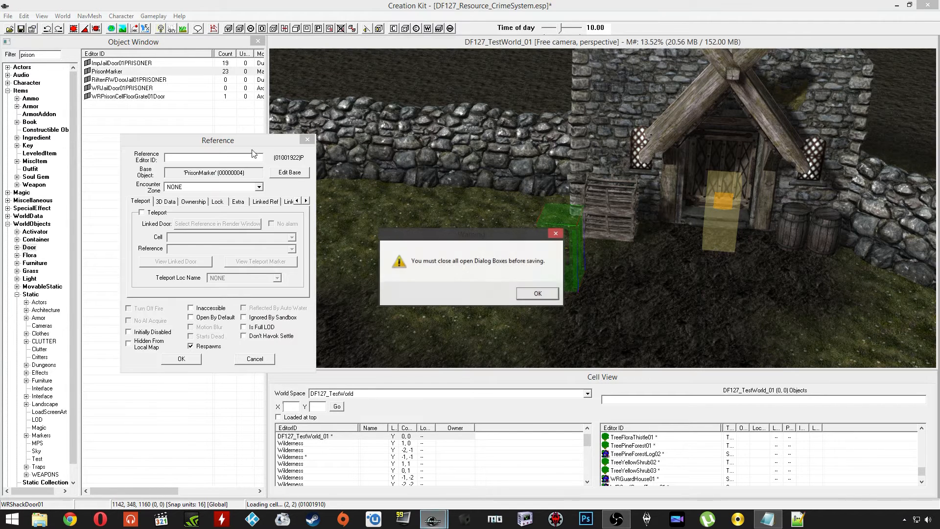
pyautogui.click(537, 294)
pyautogui.moveTo(213, 147); pyautogui.dragTo(260, 145)
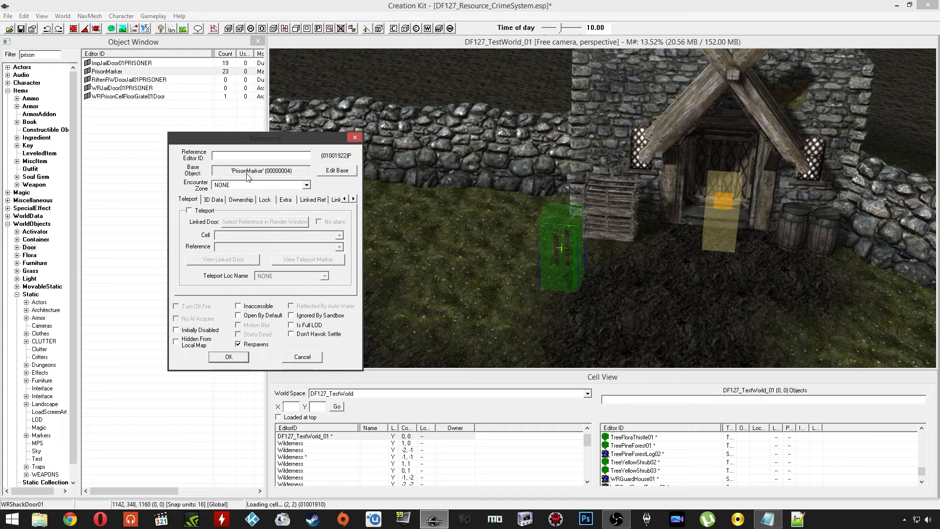
# Enable teleport on the cell's PrisonMarker, link it to the PrisonMarker outside the guard house and accept the settings
pyautogui.click(201, 212)
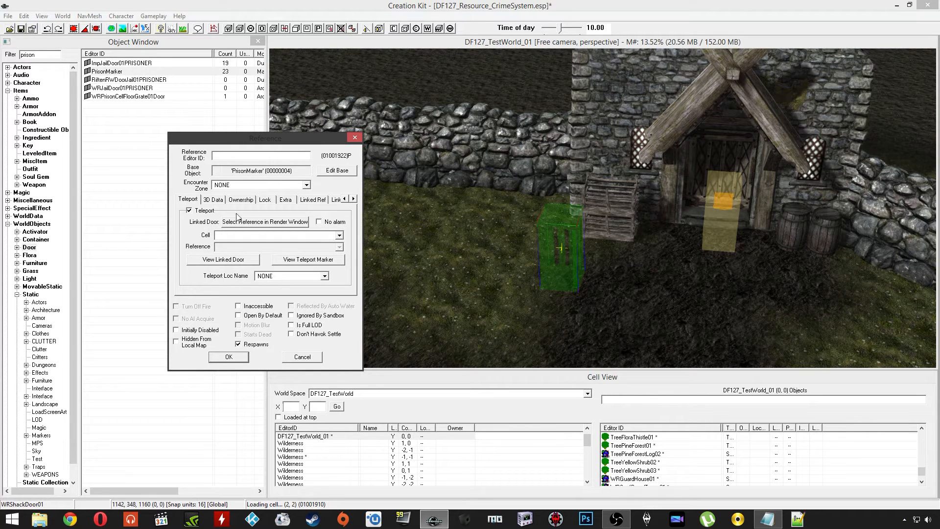
pyautogui.click(250, 223)
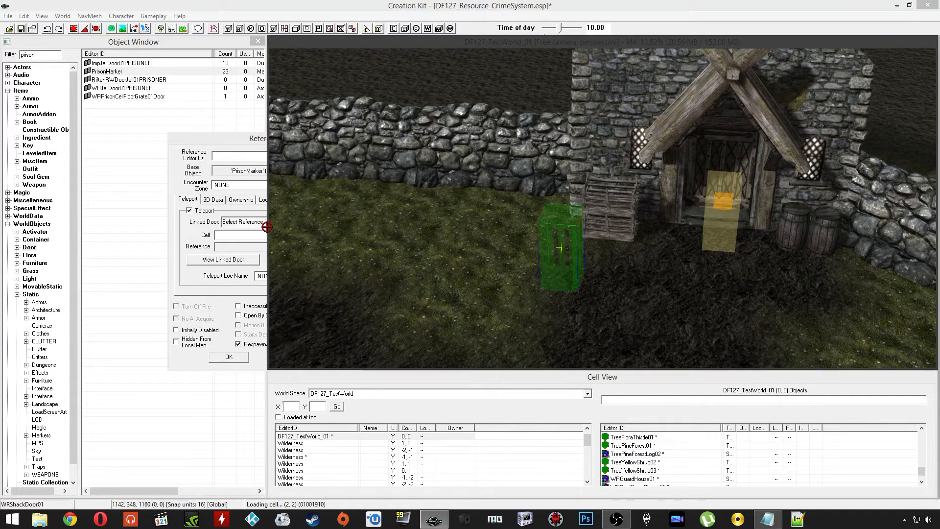
pyautogui.click(561, 220)
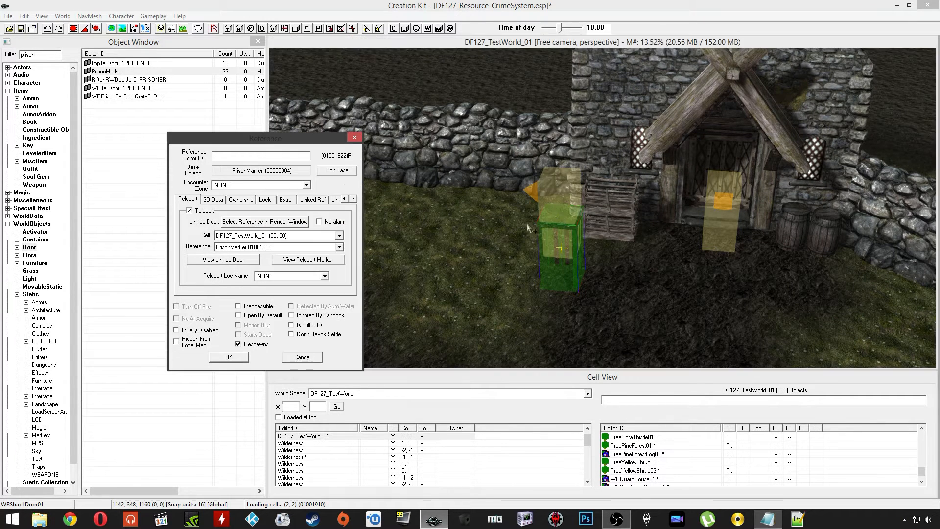
pyautogui.click(227, 358)
# Turn the new outdoor teleport marker, move it next to the outside PrisonMarker and drop it to the ground
pyautogui.keyDown('shift'); pyautogui.moveTo(552, 178); pyautogui.dragTo(619, 190, button='middle'); pyautogui.keyUp('shift')
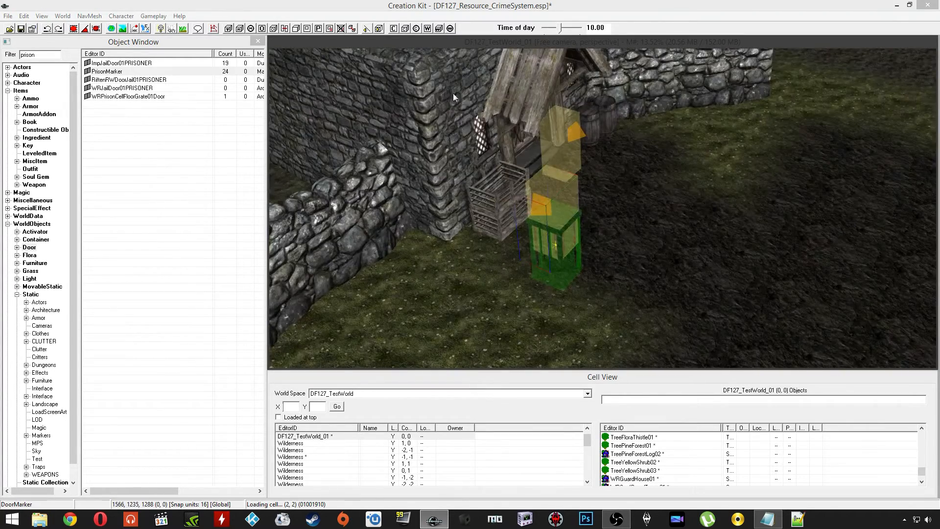
pyautogui.keyDown('shift'); pyautogui.moveTo(537, 199); pyautogui.dragTo(558, 210, button='middle'); pyautogui.keyUp('shift')
pyautogui.moveTo(558, 210)
pyautogui.mouseDown(button='right')
pyautogui.moveTo(583, 212)
pyautogui.moveTo(560, 210)
pyautogui.mouseUp(button='right')
pyautogui.moveTo(561, 211)
pyautogui.mouseDown()
pyautogui.moveTo(601, 245)
pyautogui.moveTo(609, 236)
pyautogui.mouseUp()
pyautogui.press('f')
# Jump to the linked marker in the jail cell and position its teleport marker on the floor in front of the PrisonMarker
pyautogui.moveTo(625, 246)
pyautogui.keyDown('shift'); pyautogui.mouseDown(button='middle')
pyautogui.moveTo(602, 231)
pyautogui.moveTo(562, 240)
pyautogui.moveTo(444, 296)
pyautogui.mouseUp(button='middle'); pyautogui.keyUp('shift')
pyautogui.doubleClick(407, 321)
pyautogui.click(509, 288)
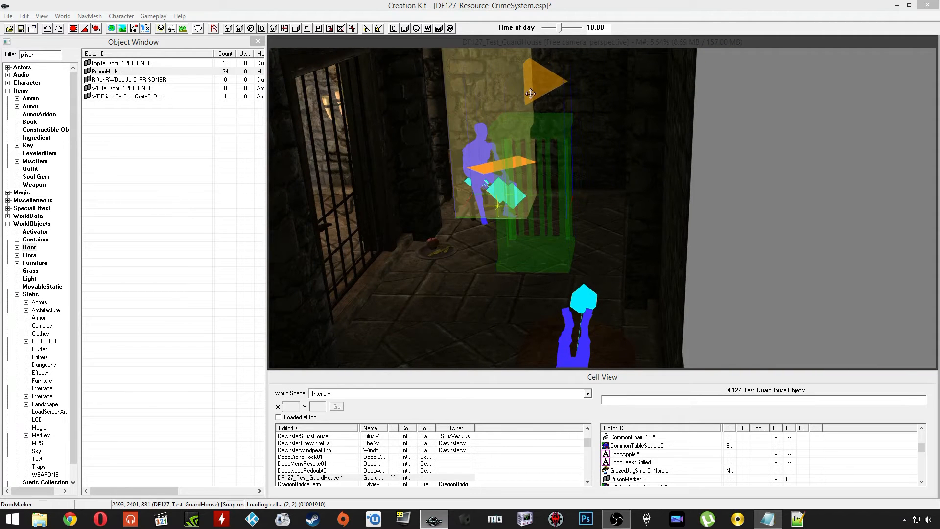
pyautogui.press('f')
pyautogui.moveTo(575, 135); pyautogui.dragTo(470, 206, button='right')
pyautogui.moveTo(471, 206)
pyautogui.mouseDown(button='middle')
pyautogui.moveTo(536, 157)
pyautogui.moveTo(584, 137)
pyautogui.mouseUp(button='middle')
pyautogui.moveTo(609, 109); pyautogui.dragTo(606, 152)
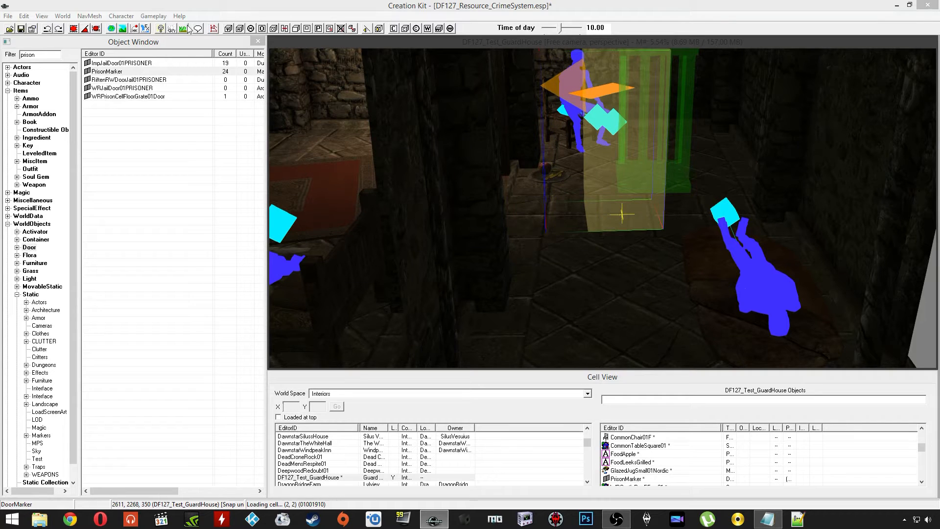
# Display the guard house navmesh to check the floor around the cell's teleport marker, and leave navmesh mode
pyautogui.click(214, 28)
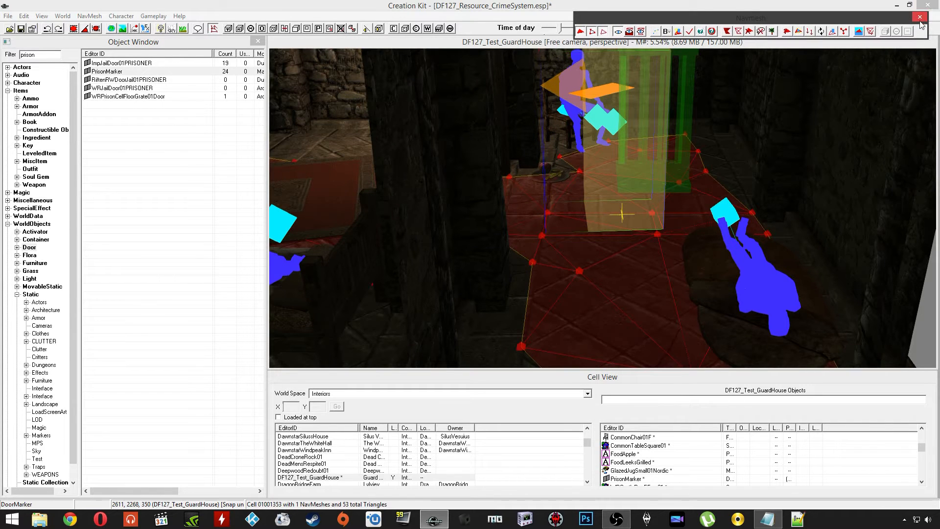
pyautogui.click(920, 16)
# Jump from the cell's teleport marker to the linked PrisonMarker outside the guard house
pyautogui.moveTo(546, 150)
pyautogui.keyDown('shift'); pyautogui.mouseDown(button='middle')
pyautogui.moveTo(484, 154)
pyautogui.moveTo(530, 181)
pyautogui.moveTo(598, 174)
pyautogui.mouseUp(button='middle'); pyautogui.keyUp('shift')
pyautogui.click(556, 219)
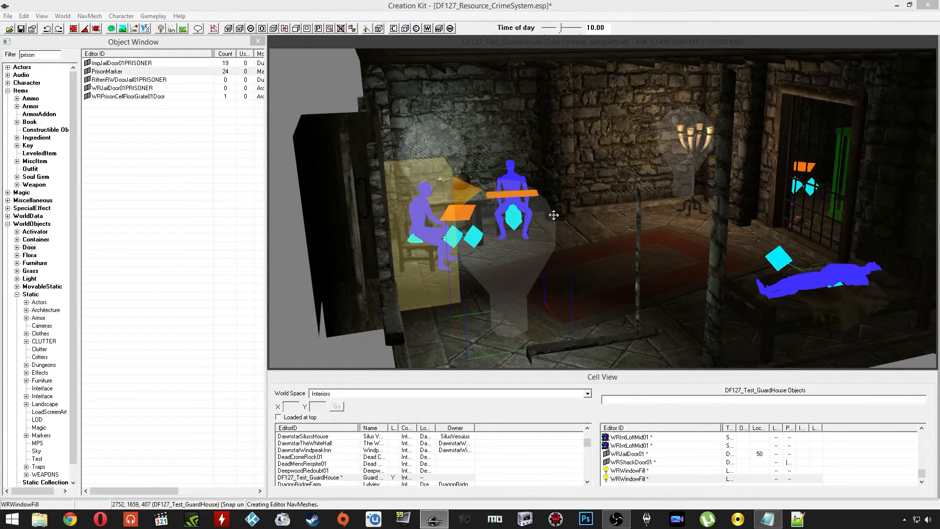
pyautogui.keyDown('shift'); pyautogui.moveTo(530, 214); pyautogui.dragTo(583, 221, button='middle'); pyautogui.keyUp('shift')
pyautogui.doubleClick(620, 196)
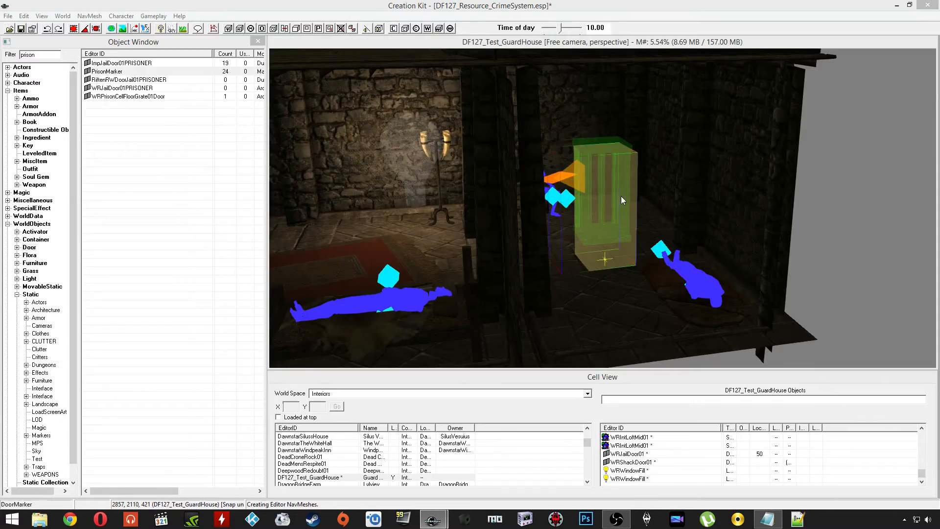
pyautogui.click(513, 285)
pyautogui.moveTo(513, 264)
pyautogui.keyDown('shift'); pyautogui.mouseDown(button='middle')
pyautogui.moveTo(534, 244)
pyautogui.moveTo(615, 244)
pyautogui.moveTo(303, 113)
pyautogui.mouseUp(button='middle'); pyautogui.keyUp('shift')
pyautogui.scroll(-5, 534, 244)
# List the static objects matching "xmarker" and place an XMarkerHeading on the ground in front of the guard house
pyautogui.click(49, 57)
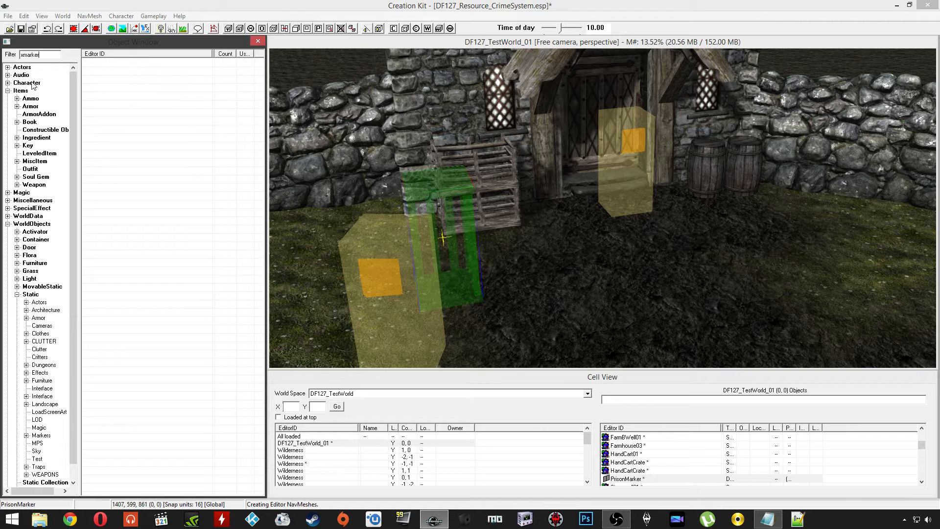
pyautogui.click(35, 295)
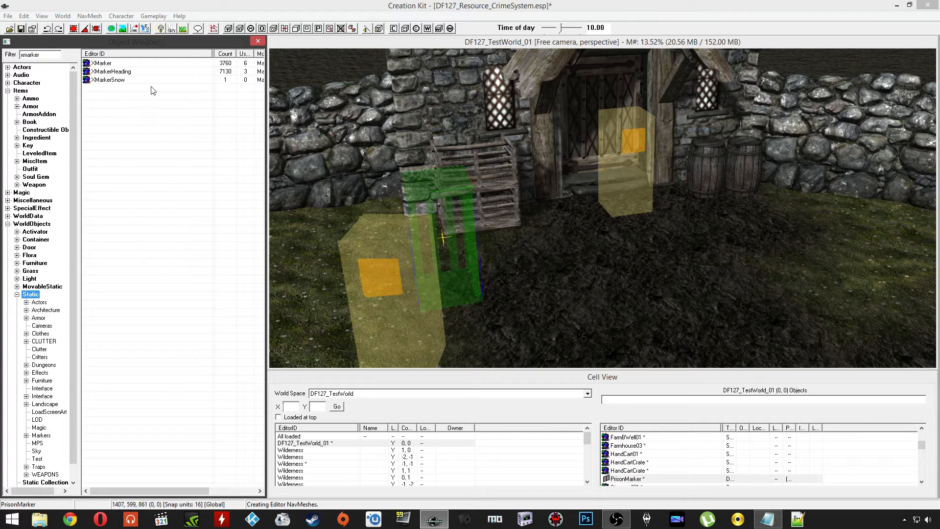
pyautogui.moveTo(109, 71); pyautogui.dragTo(300, 153)
pyautogui.moveTo(535, 289); pyautogui.dragTo(545, 269)
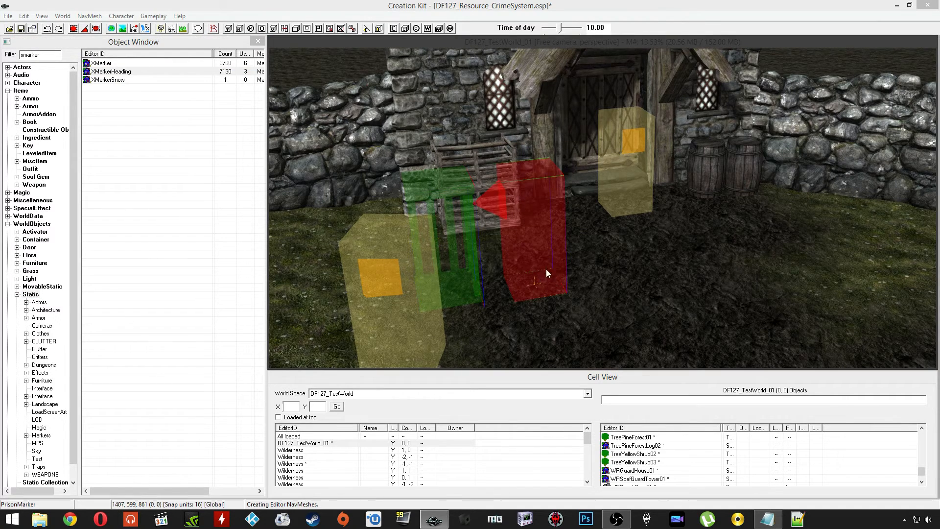
# Move the XMarkerHeading past the entrance door to the ground beside the barrels near the stone wall
pyautogui.scroll(4, 545, 269)
pyautogui.moveTo(584, 221); pyautogui.dragTo(551, 263)
pyautogui.moveTo(619, 196); pyautogui.dragTo(583, 191, button='middle')
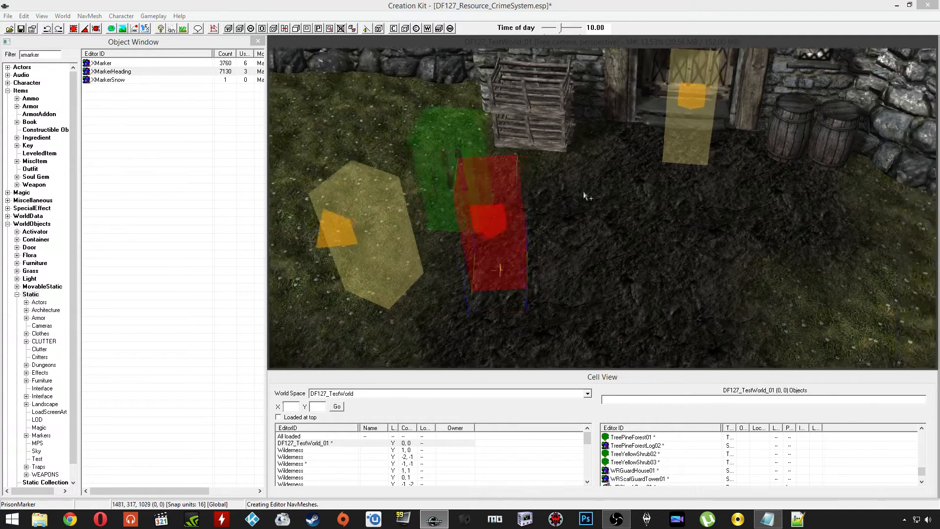
pyautogui.scroll(-5, 584, 192)
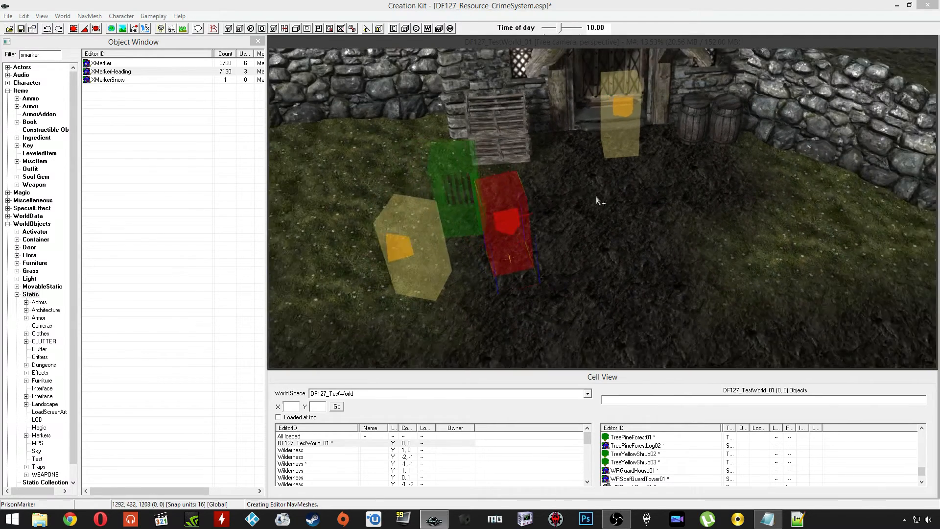
pyautogui.moveTo(509, 201); pyautogui.dragTo(654, 142)
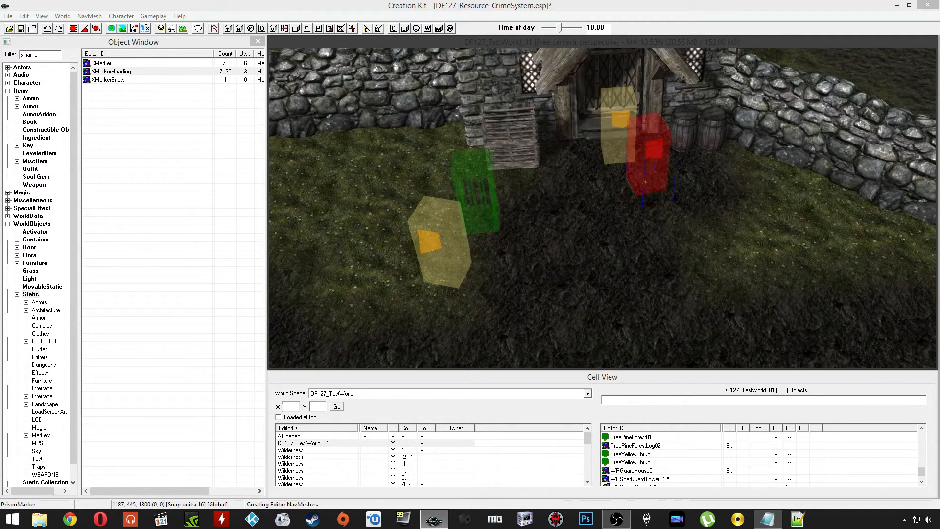
pyautogui.moveTo(641, 153); pyautogui.dragTo(635, 168, button='middle')
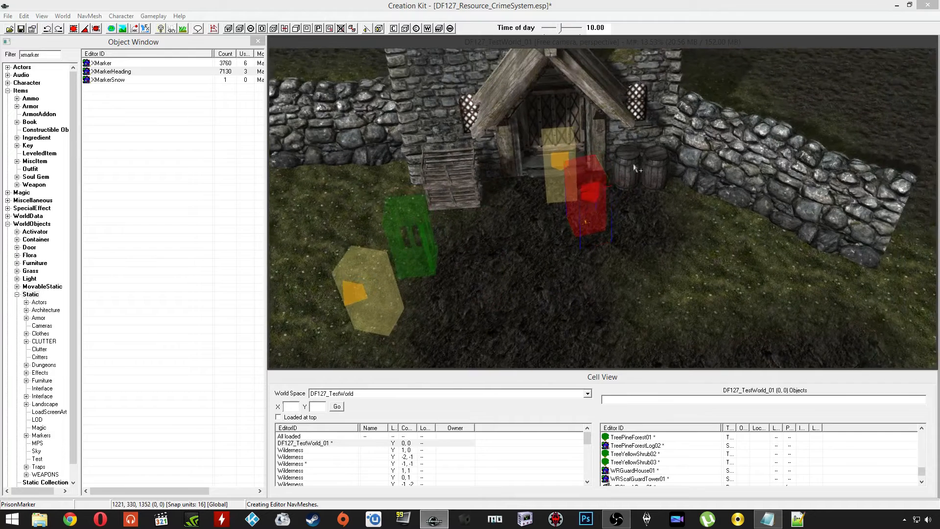
pyautogui.moveTo(588, 178); pyautogui.dragTo(664, 173)
pyautogui.scroll(5, 640, 166)
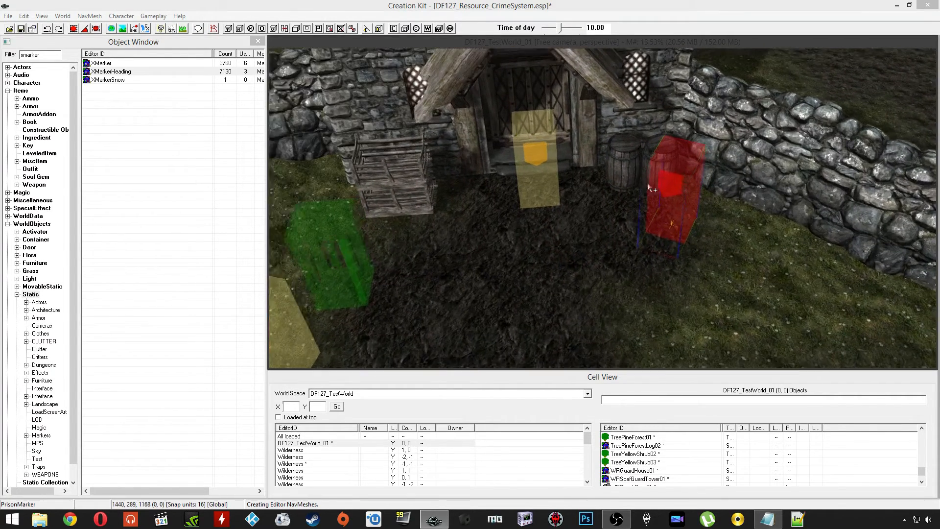
pyautogui.scroll(3, 621, 211)
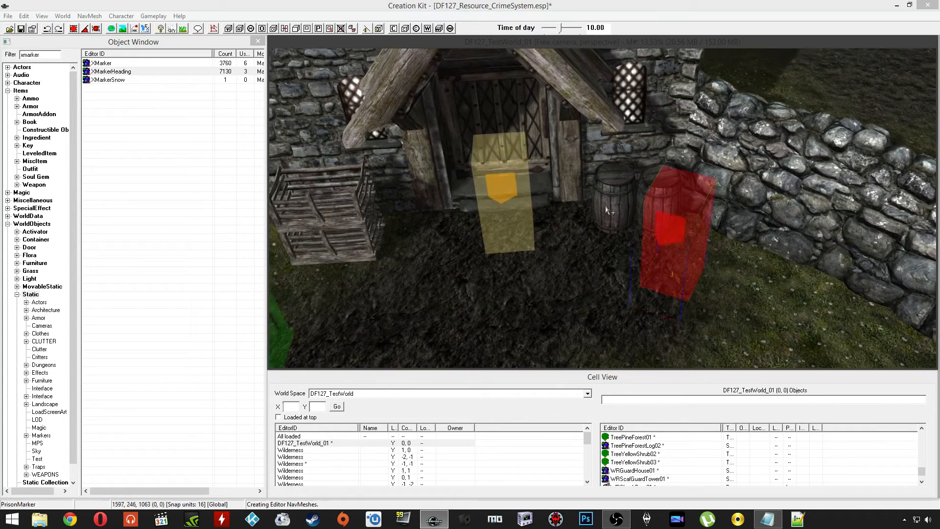
# Set the reference editor ID of the red XMarkerHeading beside the barrels to DF127_Ref_Prison_Follower
pyautogui.doubleClick(681, 198)
pyautogui.write('D')
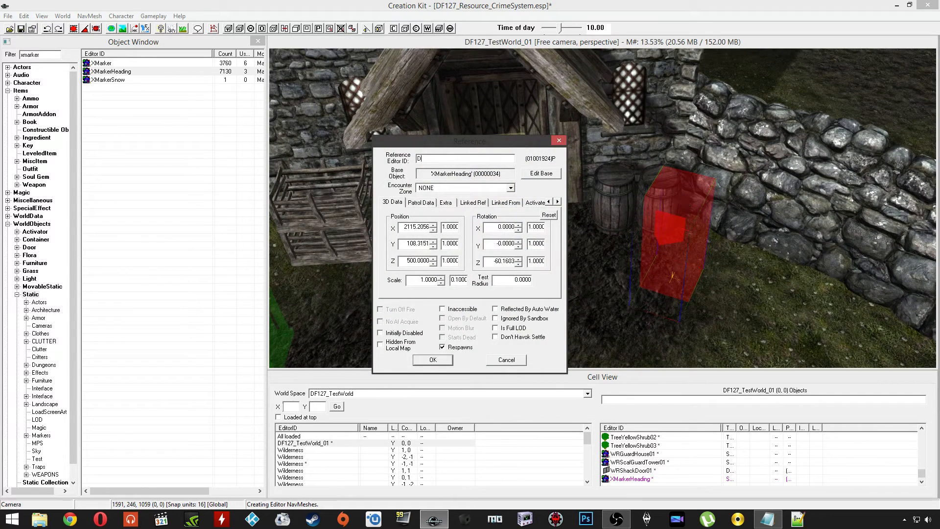
pyautogui.write('F127_Ref_Prison_M')
pyautogui.click(431, 362)
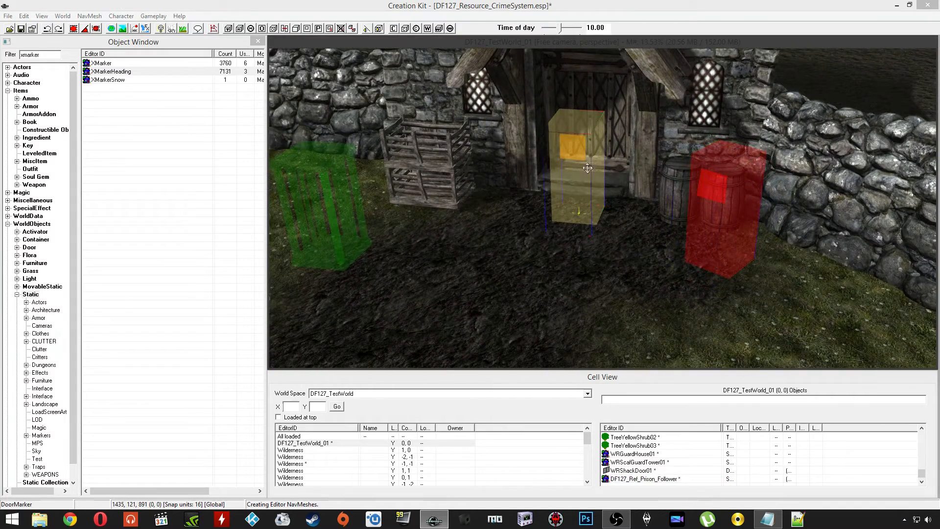
# Go from the entrance door's marker outside to the guard house interior
pyautogui.doubleClick(588, 169)
pyautogui.click(508, 286)
pyautogui.moveTo(553, 237)
pyautogui.keyDown('shift'); pyautogui.mouseDown(button='middle')
pyautogui.moveTo(663, 229)
pyautogui.moveTo(532, 227)
pyautogui.moveTo(545, 224)
pyautogui.moveTo(547, 235)
pyautogui.mouseUp(button='middle'); pyautogui.keyUp('shift')
pyautogui.click(548, 230)
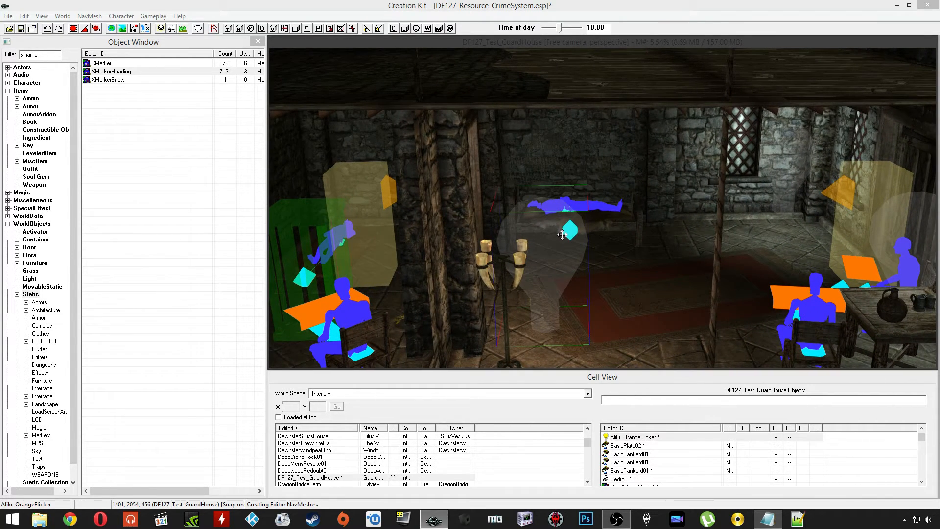
pyautogui.moveTo(557, 241); pyautogui.dragTo(577, 249, button='middle')
pyautogui.scroll(4, 553, 246)
pyautogui.scroll(5, 577, 249)
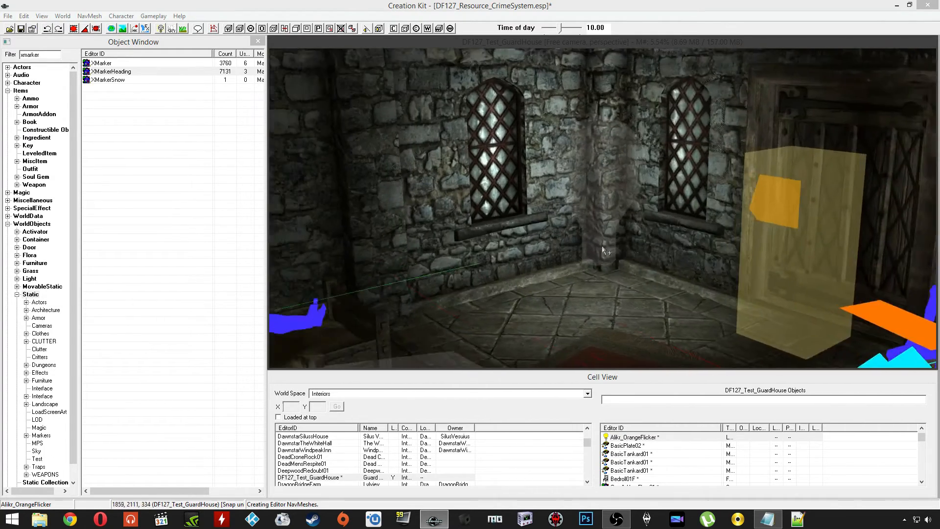
# List the containers matching "evid" and place an EvidenceChestPlayerInventory chest on the floor in the window corner of the guard house
pyautogui.doubleClick(47, 55)
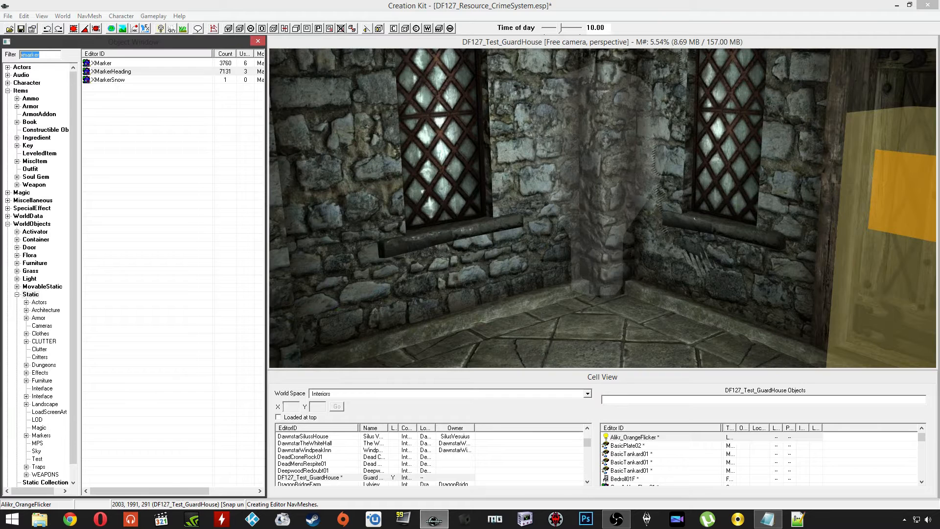
pyautogui.write('evid')
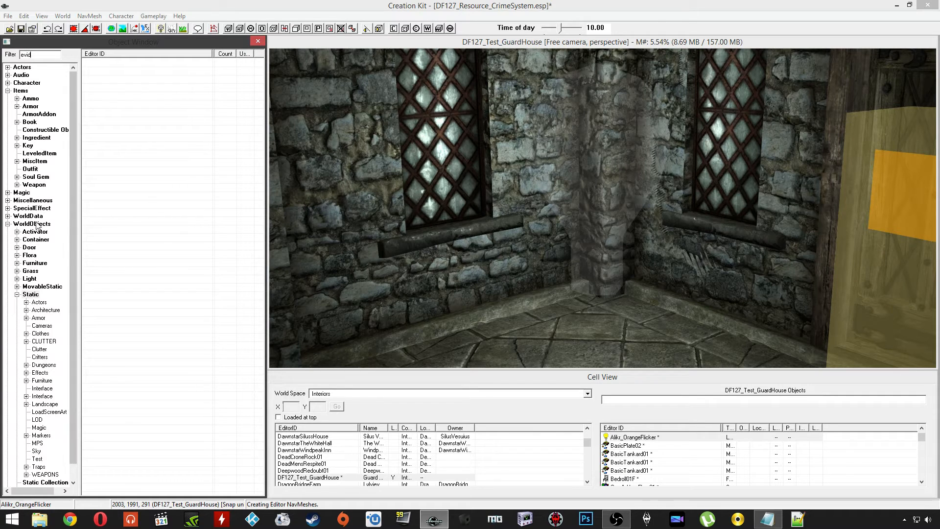
pyautogui.click(30, 241)
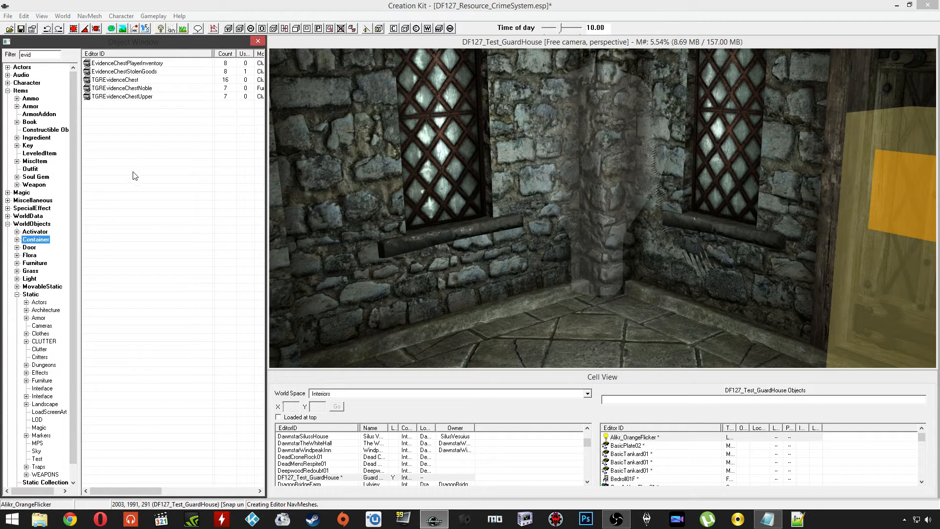
pyautogui.click(124, 88)
pyautogui.click(122, 72)
pyautogui.click(117, 64)
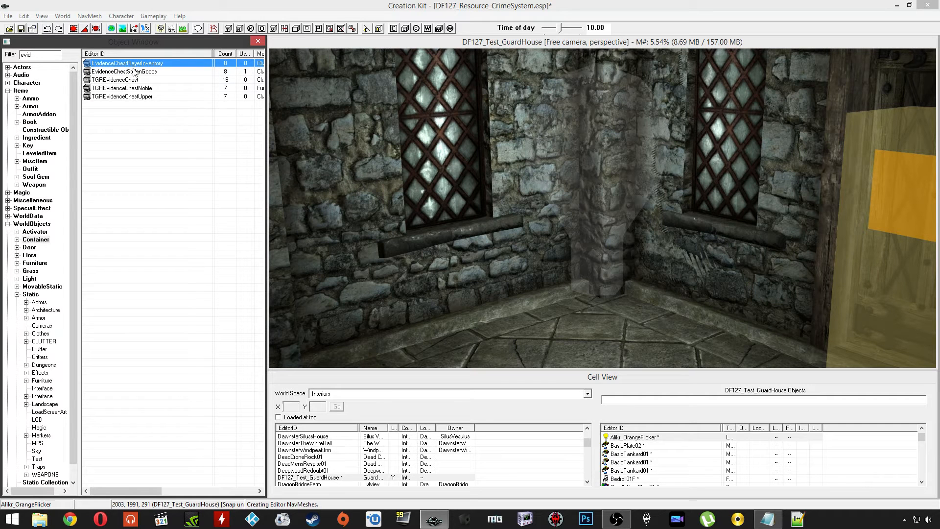
pyautogui.moveTo(107, 63); pyautogui.dragTo(513, 344)
pyautogui.keyDown('shift'); pyautogui.moveTo(512, 344); pyautogui.dragTo(510, 305, button='middle'); pyautogui.keyUp('shift')
pyautogui.moveTo(562, 295); pyautogui.dragTo(594, 284, button='right')
pyautogui.moveTo(594, 284); pyautogui.dragTo(558, 281)
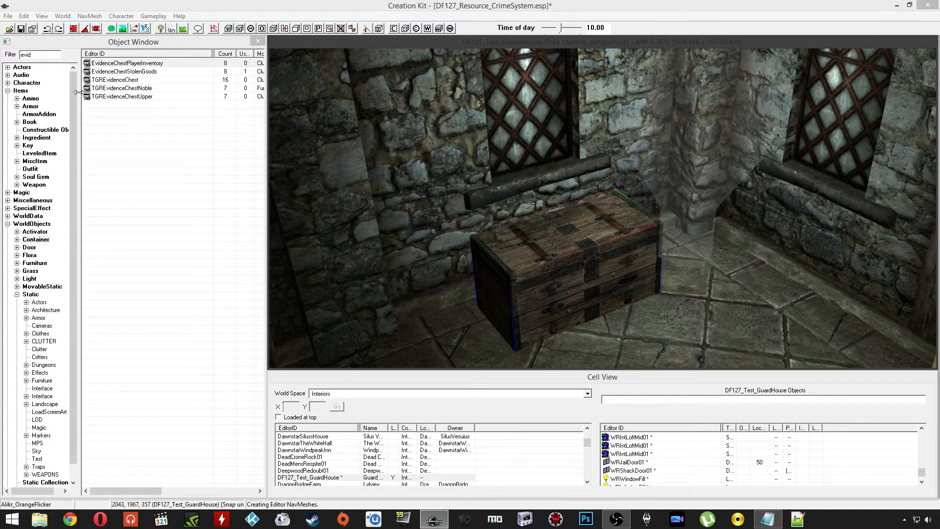
# Place an EvidenceChestStolenGoods chest in the same corner and space the two chests apart, each beneath its own window
pyautogui.click(126, 72)
pyautogui.moveTo(364, 199); pyautogui.dragTo(695, 325)
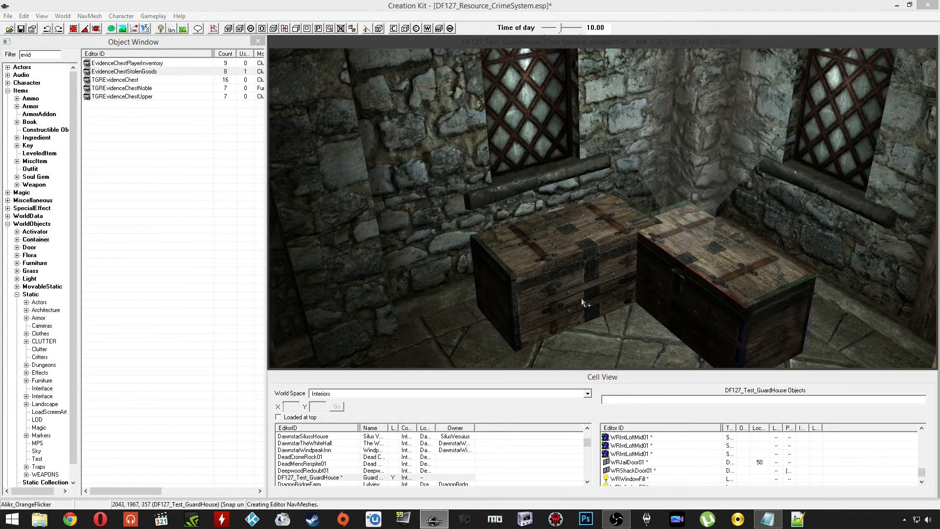
pyautogui.moveTo(581, 299); pyautogui.dragTo(570, 294, button='middle')
pyautogui.moveTo(540, 245); pyautogui.dragTo(583, 247)
pyautogui.moveTo(582, 247); pyautogui.dragTo(595, 253, button='middle')
pyautogui.moveTo(696, 235); pyautogui.dragTo(719, 223)
pyautogui.keyDown('shift'); pyautogui.moveTo(718, 223); pyautogui.dragTo(603, 226, button='middle'); pyautogui.keyUp('shift')
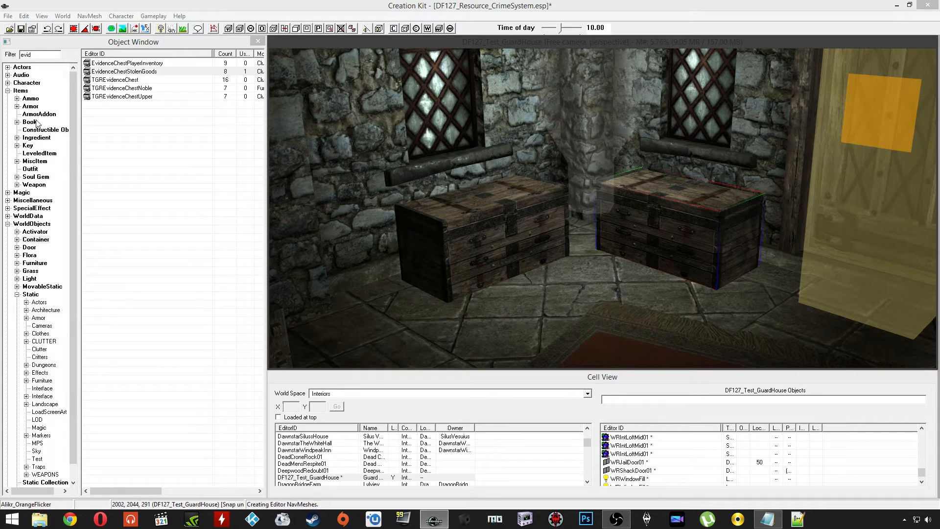
# Create a new faction with the ID DF127_Faction_Crime and the name DF127 Crime Faction
pyautogui.click(8, 82)
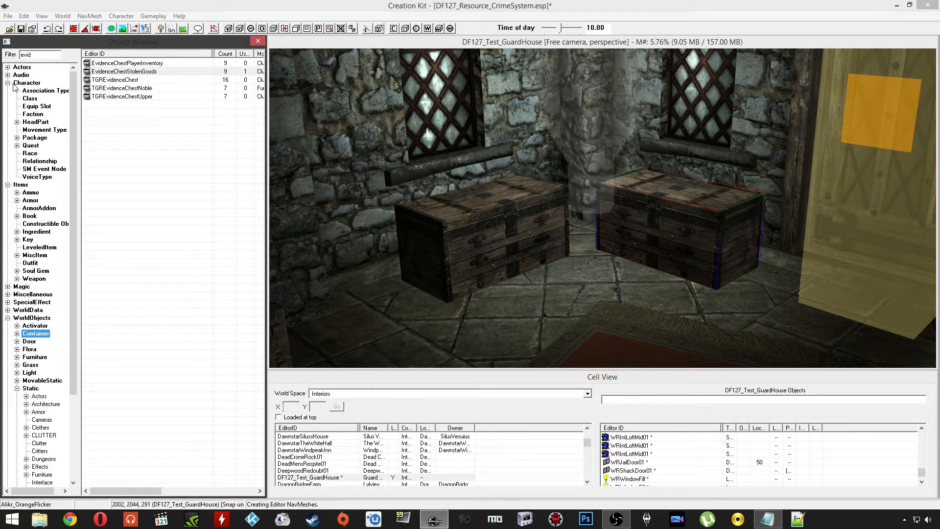
pyautogui.click(8, 185)
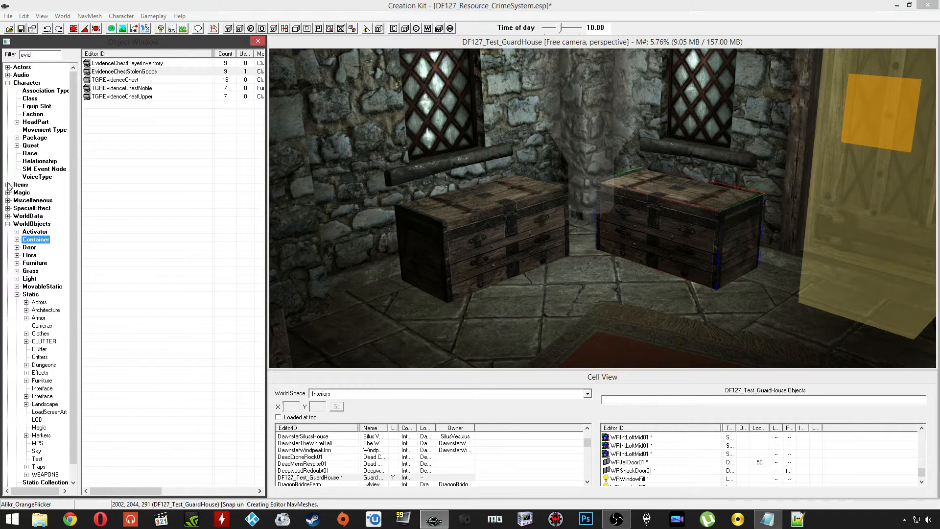
pyautogui.click(8, 224)
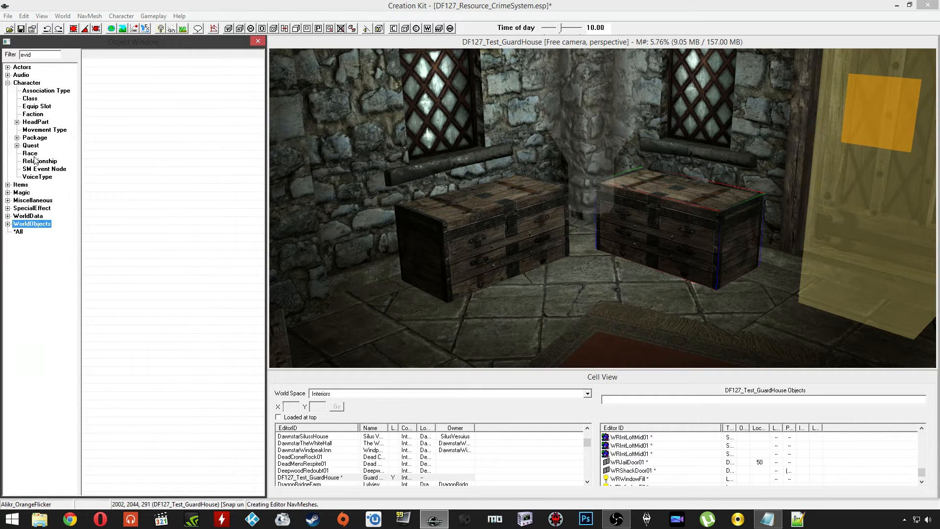
pyautogui.click(33, 115)
pyautogui.rightClick(143, 121)
pyautogui.click(162, 124)
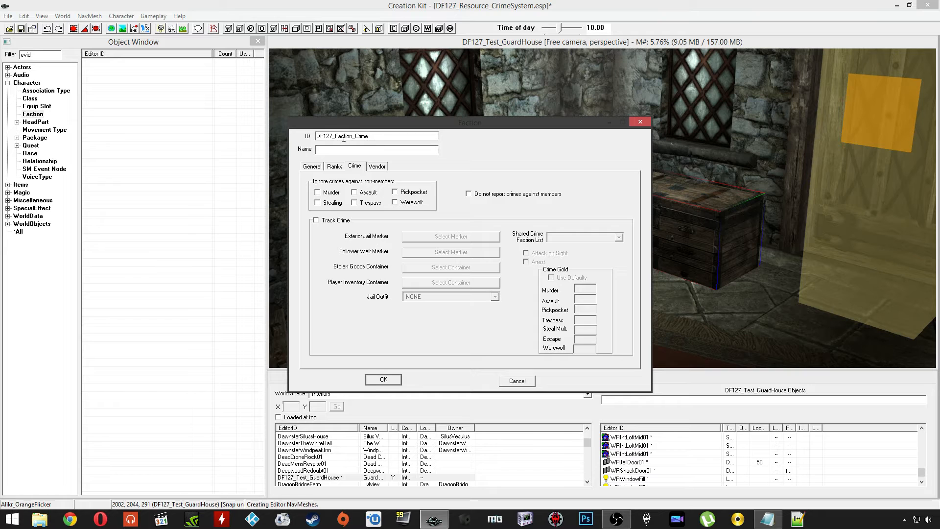
pyautogui.moveTo(370, 139); pyautogui.dragTo(356, 137)
pyautogui.click(332, 149)
pyautogui.click(384, 138)
# Allow the crime faction to be an owner and add an interfaction relation with WerewolfFaction
pyautogui.click(313, 166)
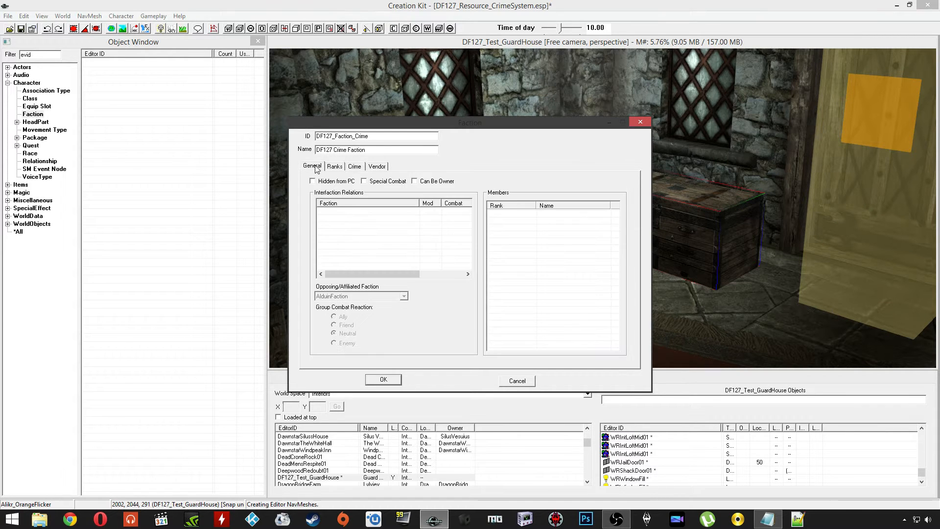
pyautogui.click(415, 182)
pyautogui.rightClick(377, 230)
pyautogui.click(384, 233)
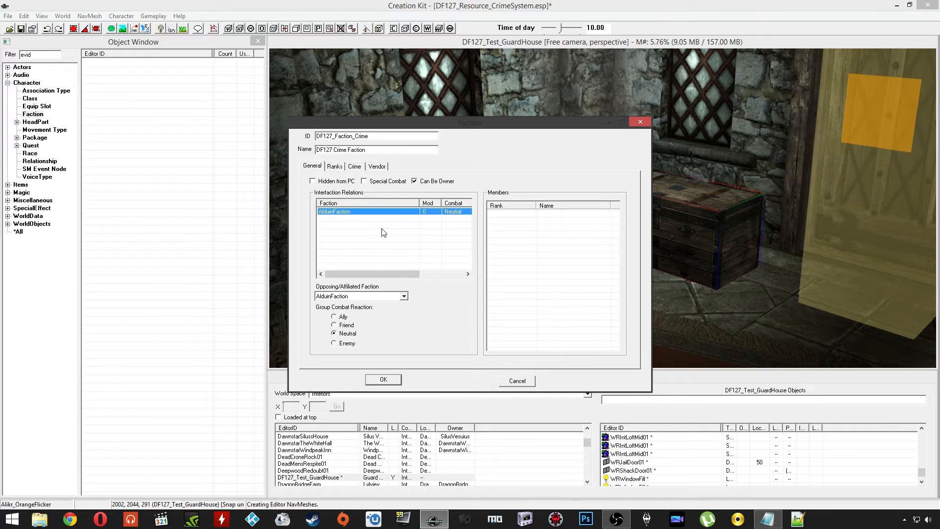
pyautogui.doubleClick(350, 297)
pyautogui.write('wer')
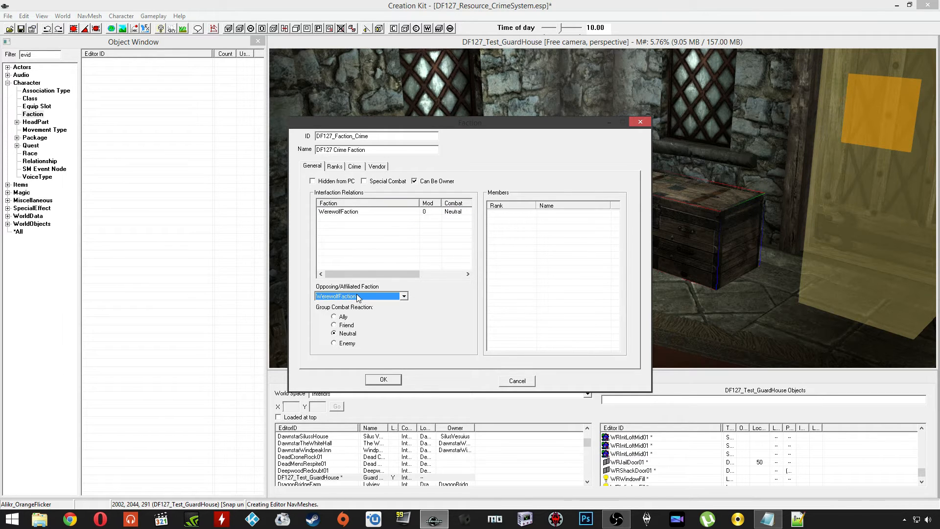
# Set the crime faction's group combat reaction toward WerewolfFaction to Enemy
pyautogui.click(369, 234)
pyautogui.click(378, 227)
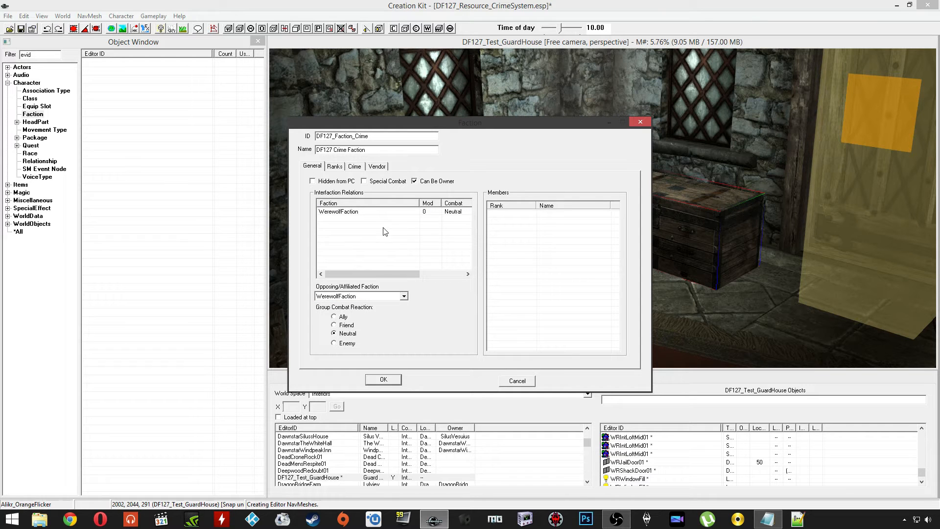
pyautogui.click(452, 212)
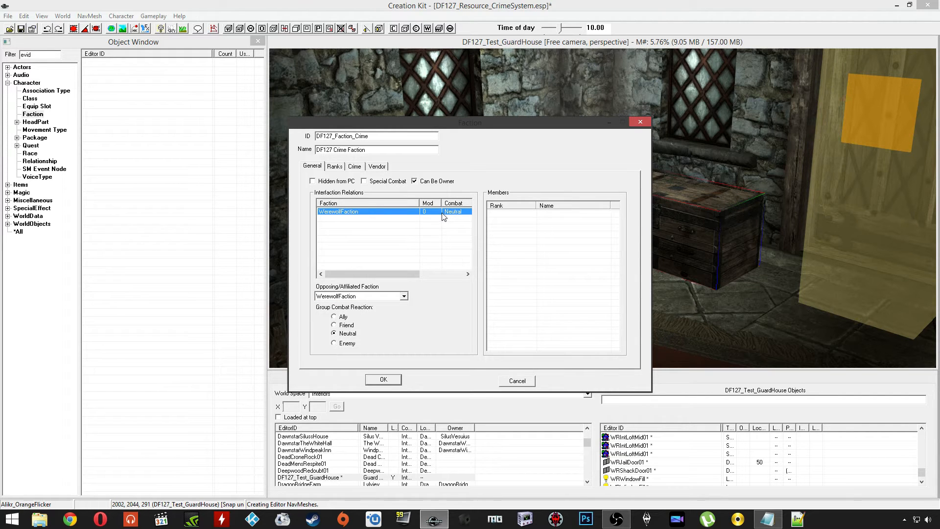
pyautogui.click(342, 344)
pyautogui.click(396, 215)
pyautogui.click(358, 222)
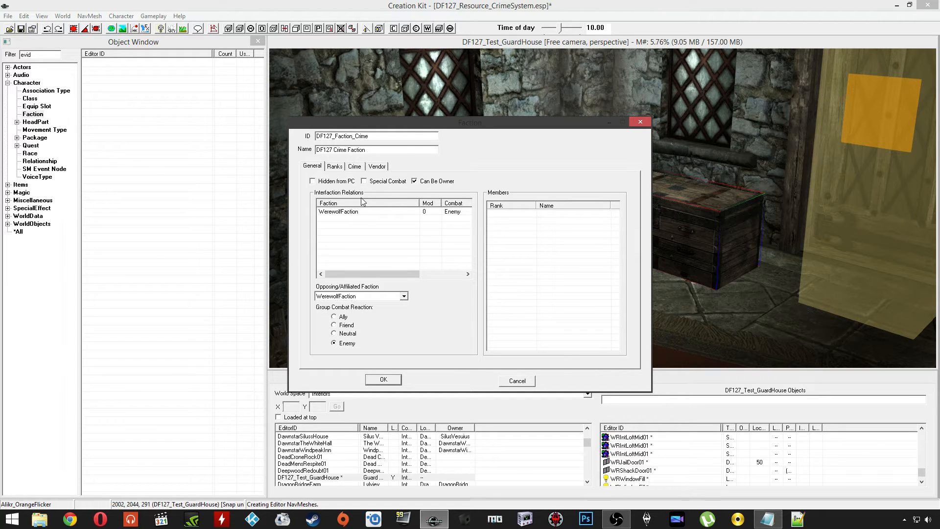
# Enable crime tracking for the crime faction
pyautogui.click(335, 166)
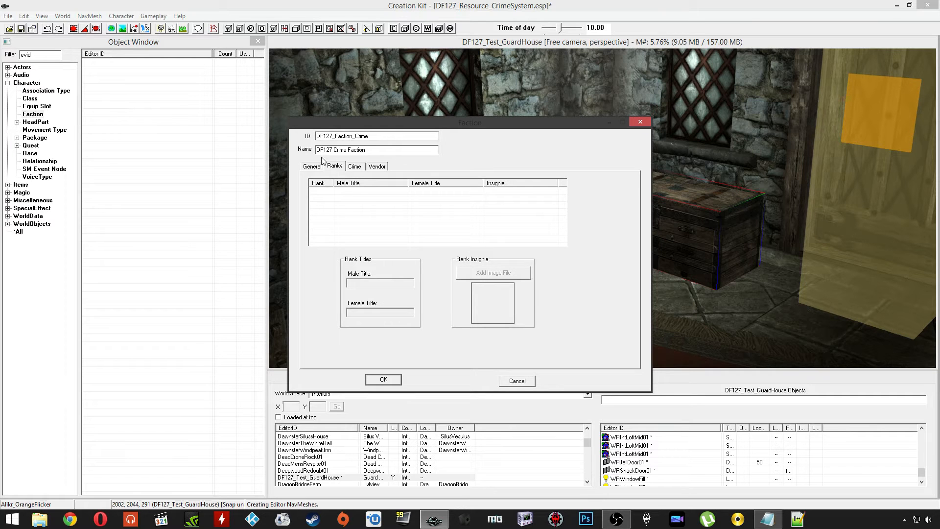
pyautogui.click(355, 169)
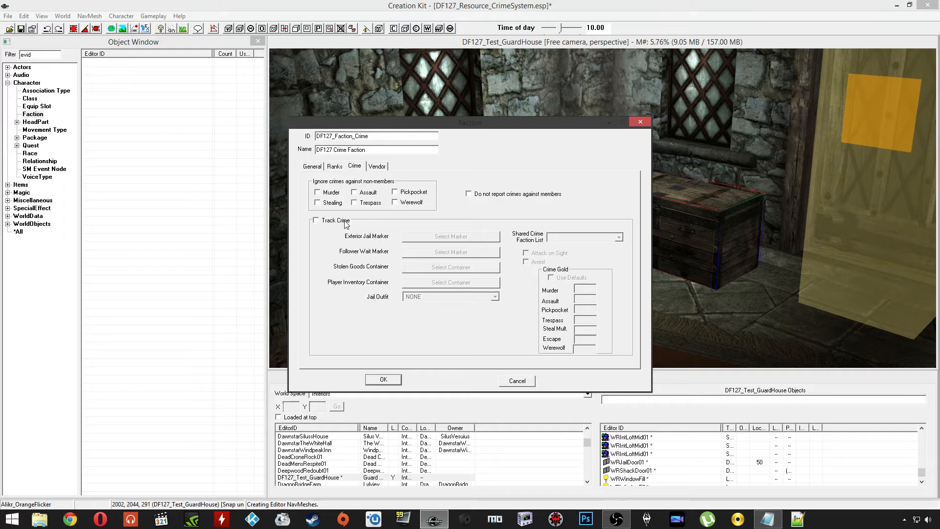
pyautogui.click(333, 221)
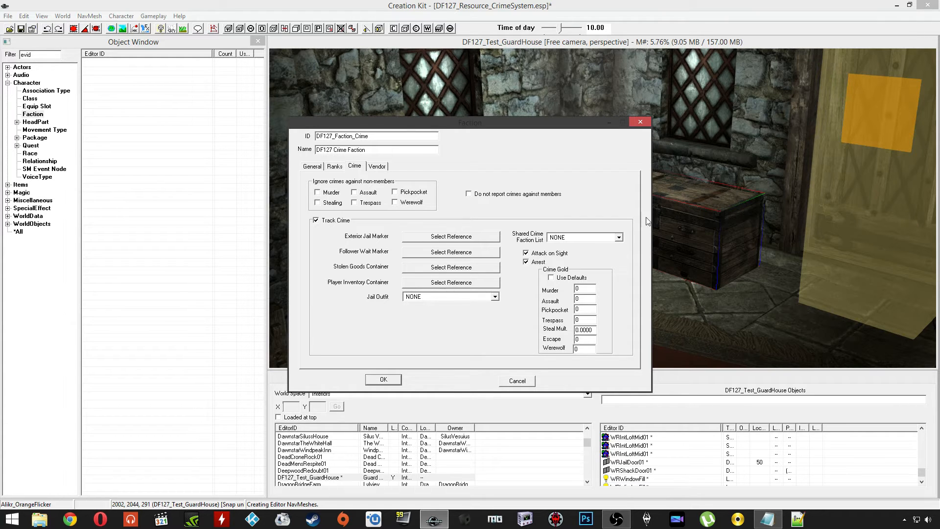
pyautogui.click(426, 296)
pyautogui.click(426, 296)
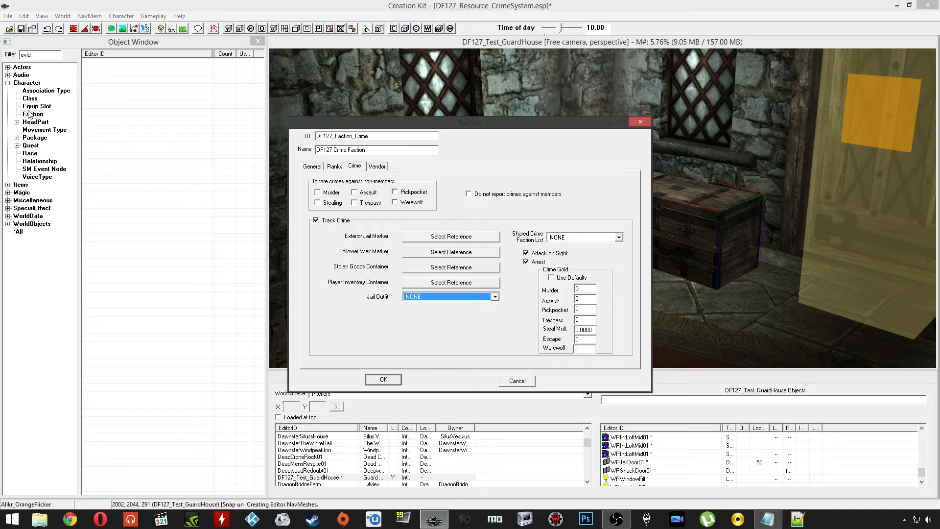
pyautogui.click(7, 185)
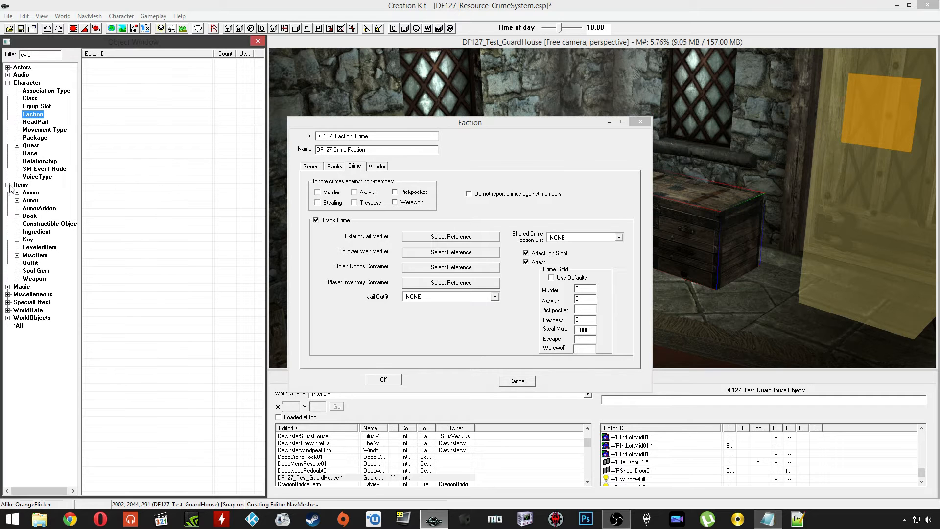
pyautogui.rightClick(134, 244)
pyautogui.click(135, 243)
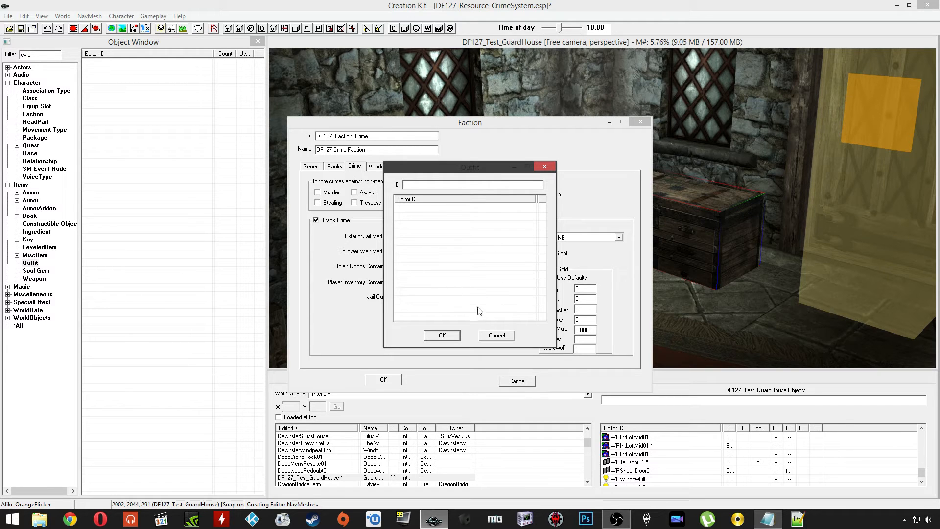
pyautogui.click(495, 335)
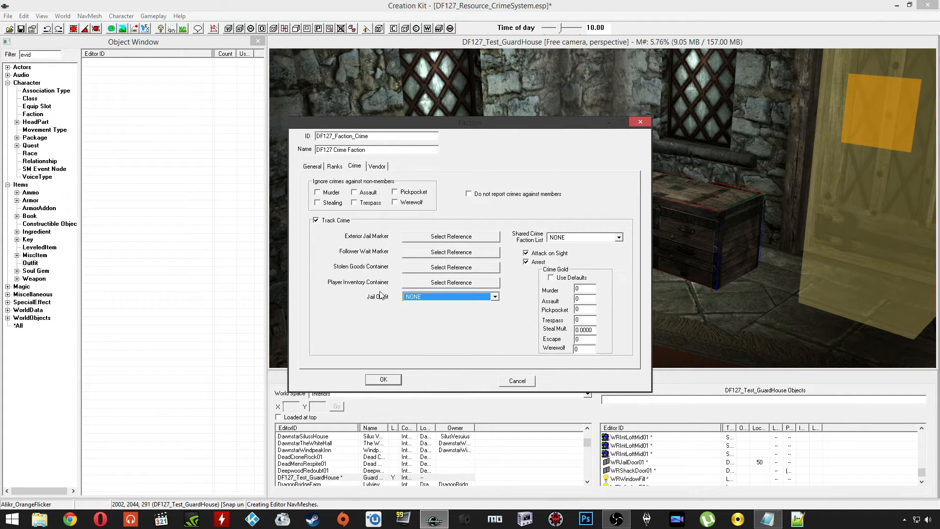
# Fill the crime gold values from the defaults, keep them editable, and set the shared crime faction list to CrimeFactionsList
pyautogui.click(563, 278)
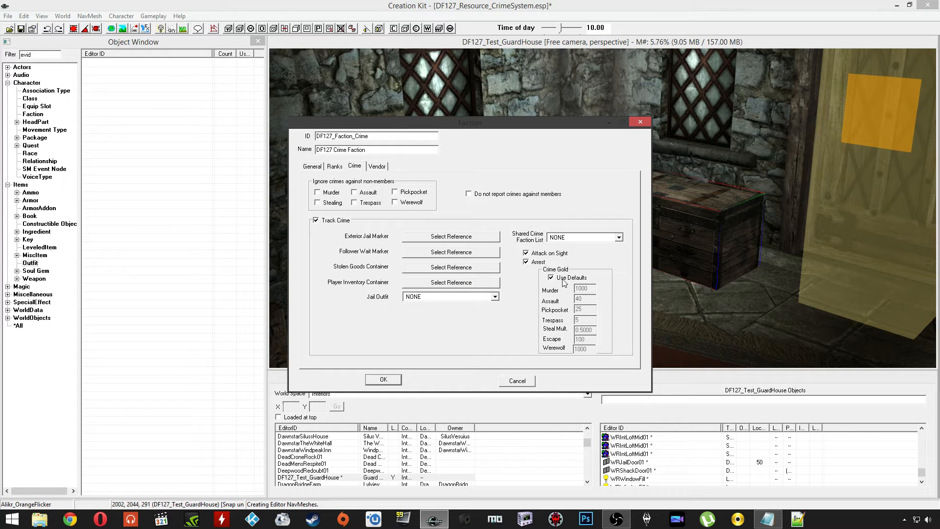
pyautogui.click(564, 278)
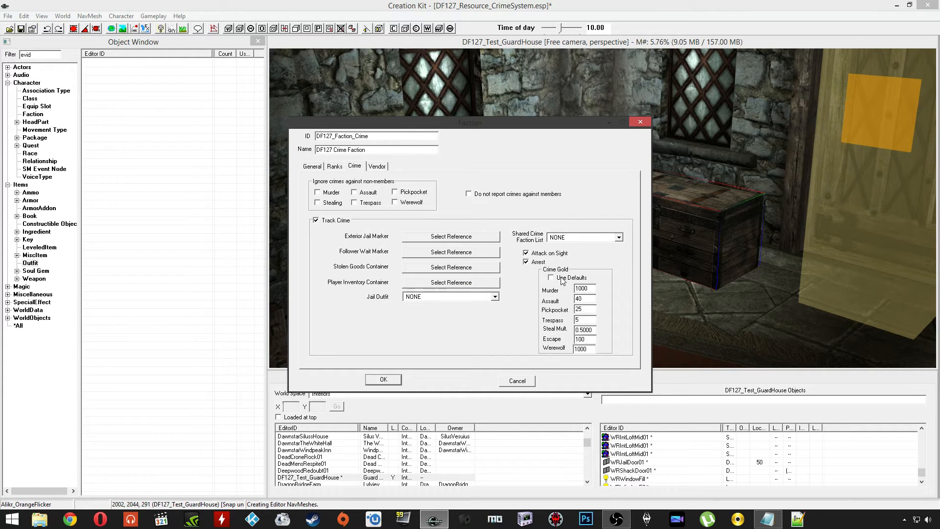
pyautogui.click(589, 309)
pyautogui.click(583, 289)
pyautogui.click(568, 239)
pyautogui.click(590, 244)
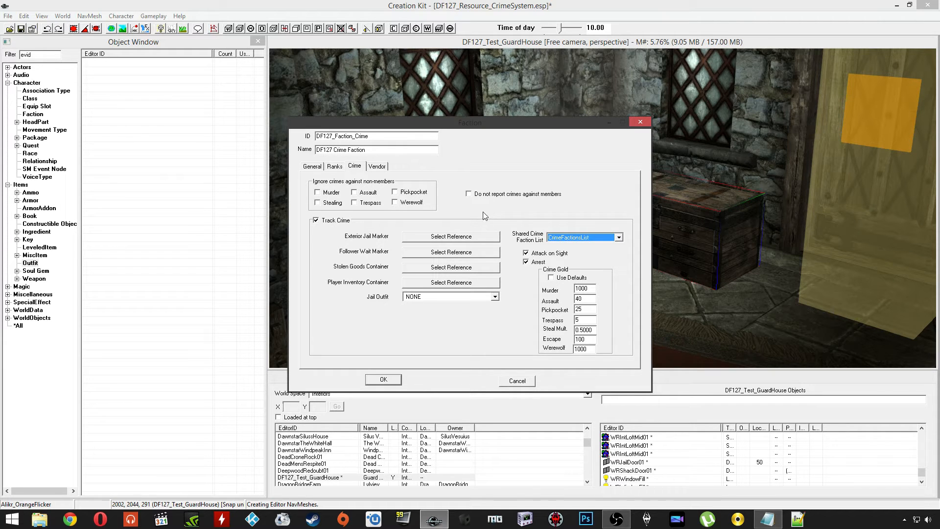
# Set the crime faction's exterior jail marker to the PrisonMarker reference in DF127_TestWorld_01
pyautogui.moveTo(504, 125); pyautogui.dragTo(335, 128)
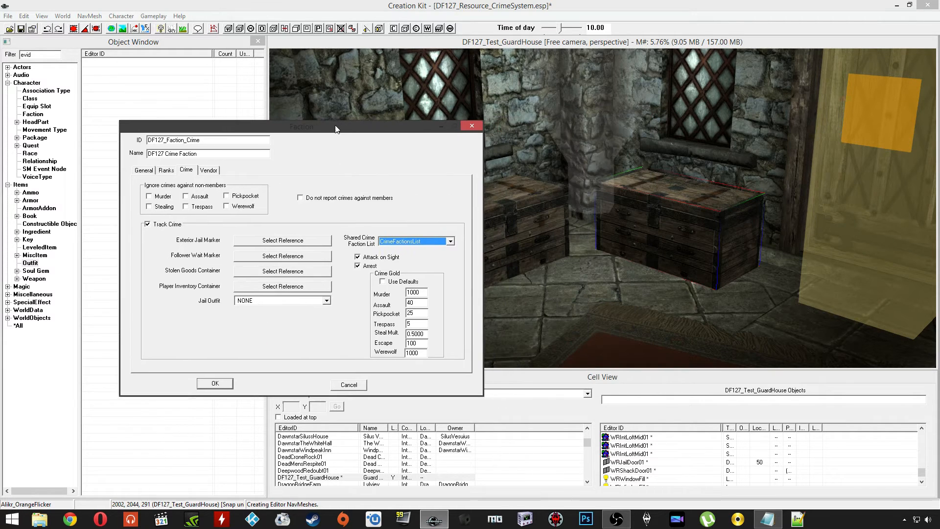
pyautogui.click(283, 246)
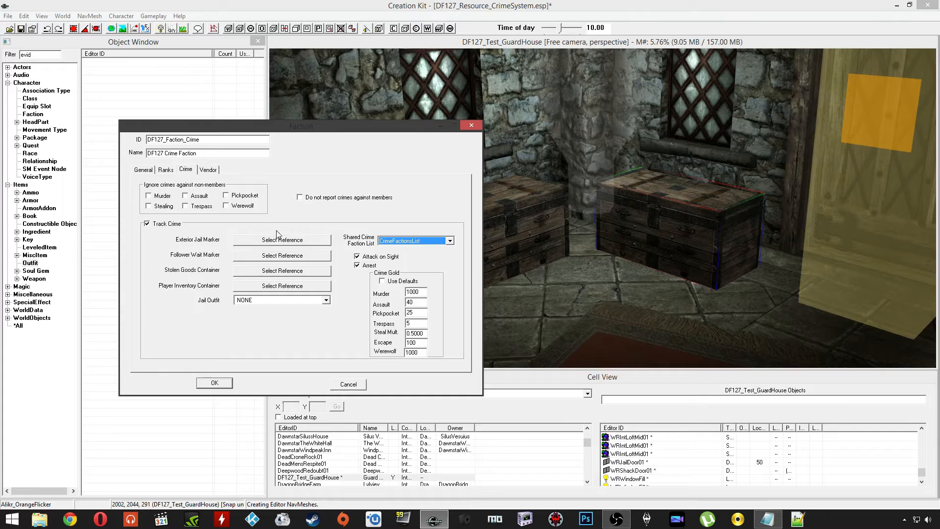
pyautogui.click(619, 248)
pyautogui.click(775, 216)
pyautogui.click(542, 292)
pyautogui.moveTo(568, 269); pyautogui.dragTo(606, 268, button='middle')
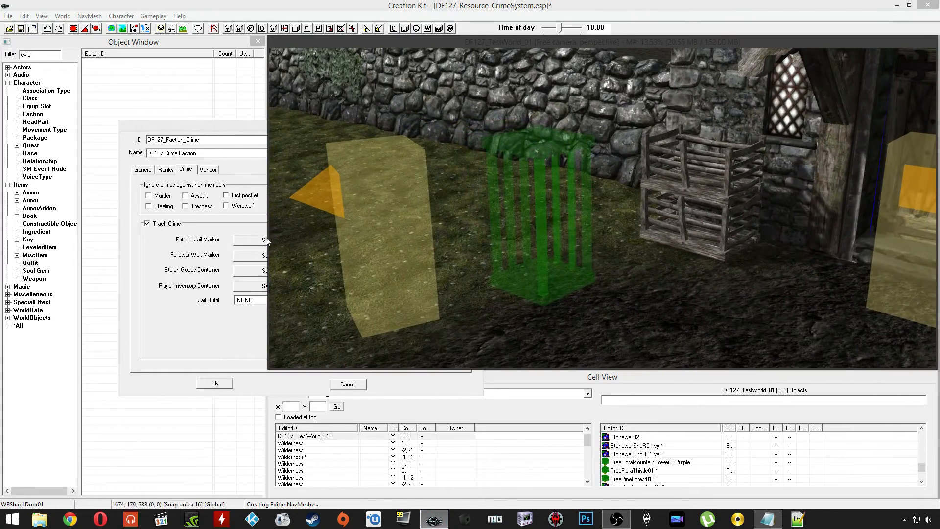
pyautogui.click(167, 297)
pyautogui.click(282, 244)
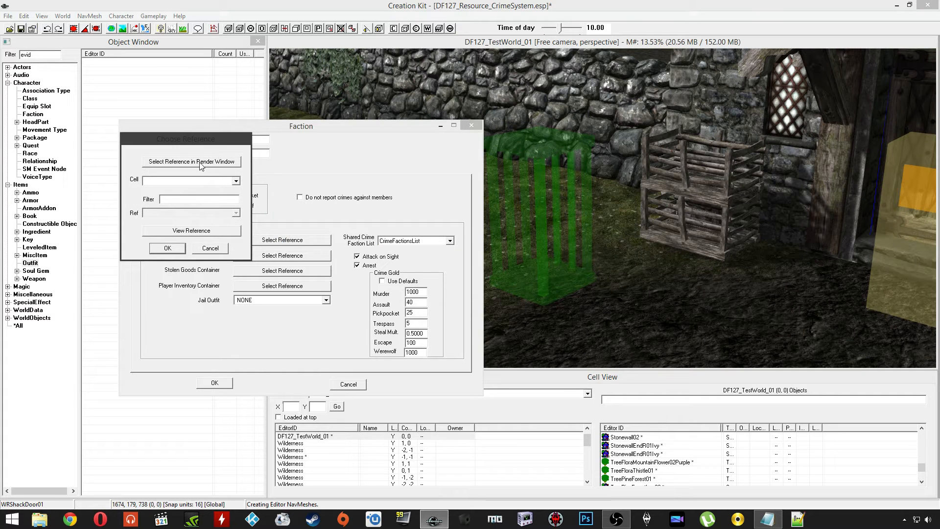
pyautogui.click(201, 161)
pyautogui.click(553, 147)
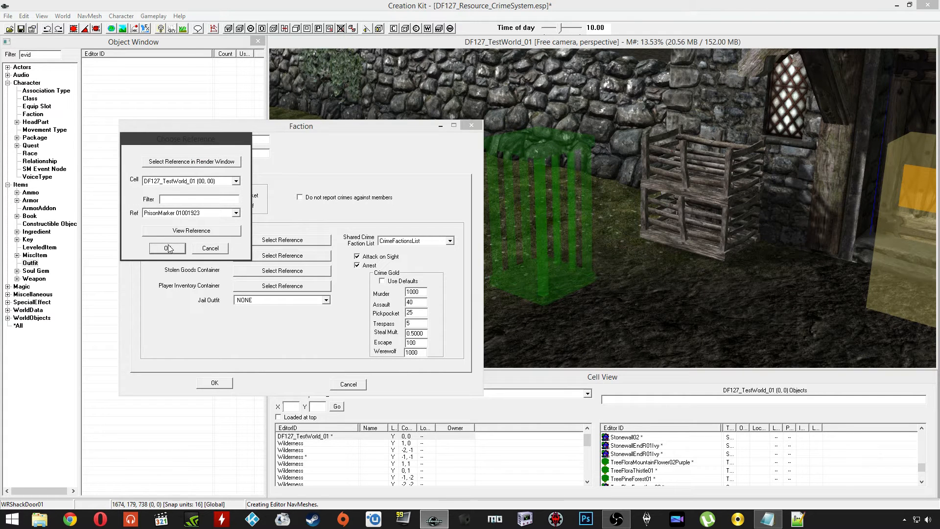
pyautogui.click(167, 249)
# Set the follower wait marker to the DF127_Ref_Prison_Follower marker beside the barrels outside the guard house
pyautogui.moveTo(659, 288)
pyautogui.mouseDown(button='middle')
pyautogui.moveTo(626, 277)
pyautogui.moveTo(226, 259)
pyautogui.mouseUp(button='middle')
pyautogui.click(242, 255)
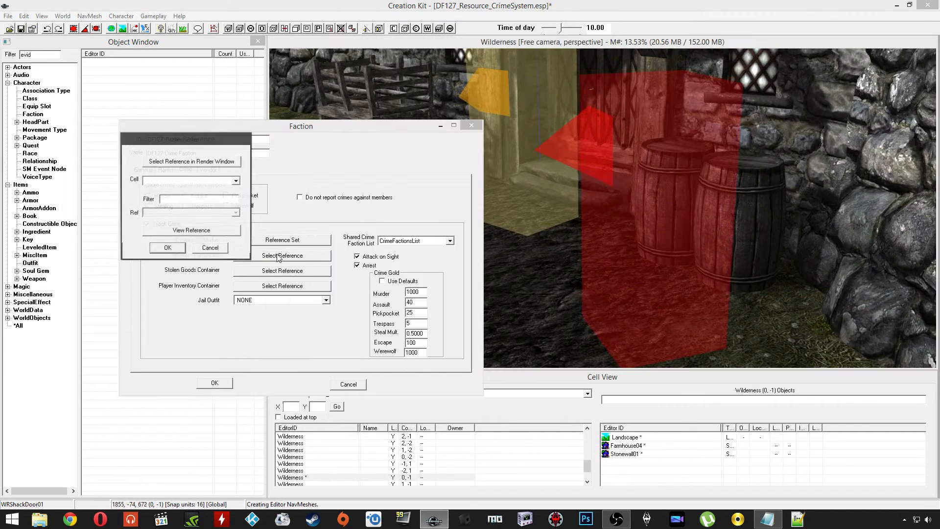
pyautogui.click(192, 162)
pyautogui.doubleClick(631, 188)
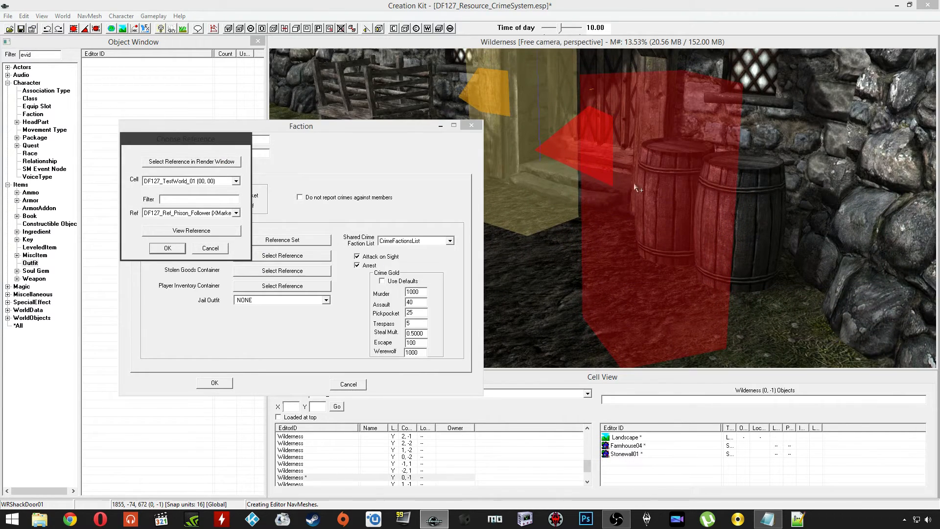
pyautogui.click(166, 247)
# Set the stolen goods container to the evidence chest nearest the door inside DF127_Test_GuardHouse
pyautogui.moveTo(551, 221); pyautogui.dragTo(612, 248, button='middle')
pyautogui.doubleClick(561, 208)
pyautogui.click(507, 290)
pyautogui.keyDown('shift'); pyautogui.moveTo(507, 256); pyautogui.dragTo(436, 255, button='middle'); pyautogui.keyUp('shift')
pyautogui.scroll(2, 446, 258)
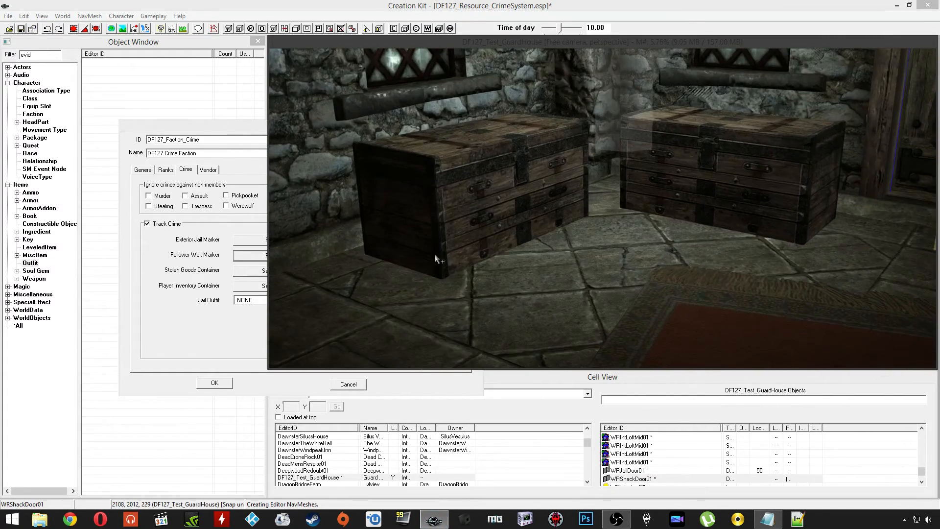
pyautogui.click(167, 264)
pyautogui.click(250, 272)
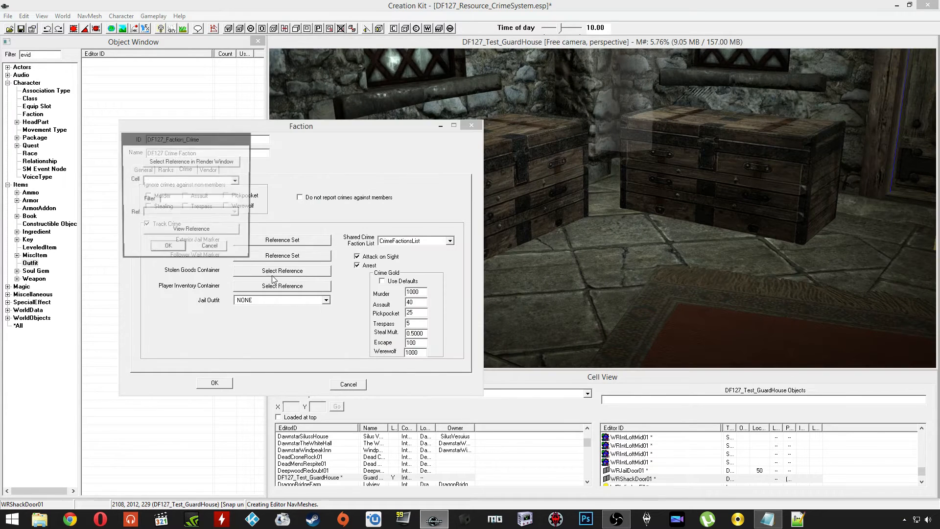
pyautogui.click(202, 164)
pyautogui.click(412, 215)
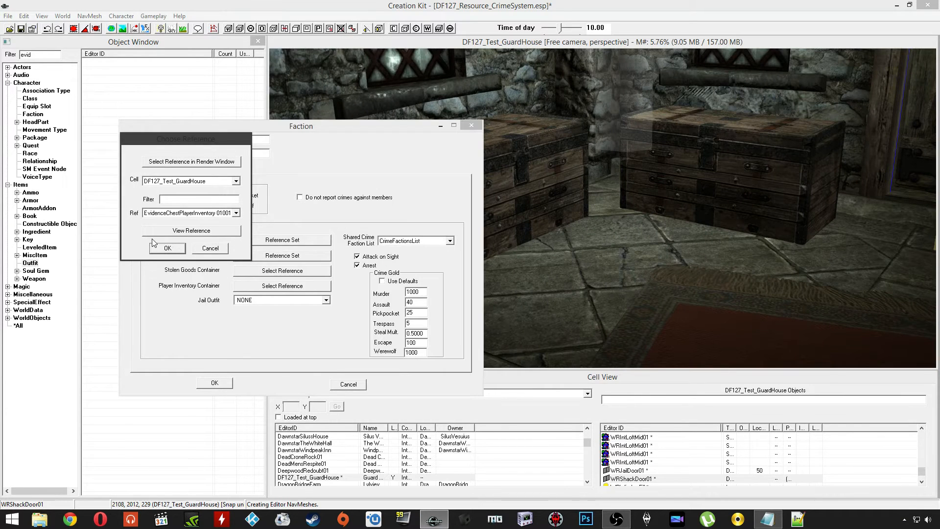
pyautogui.click(184, 162)
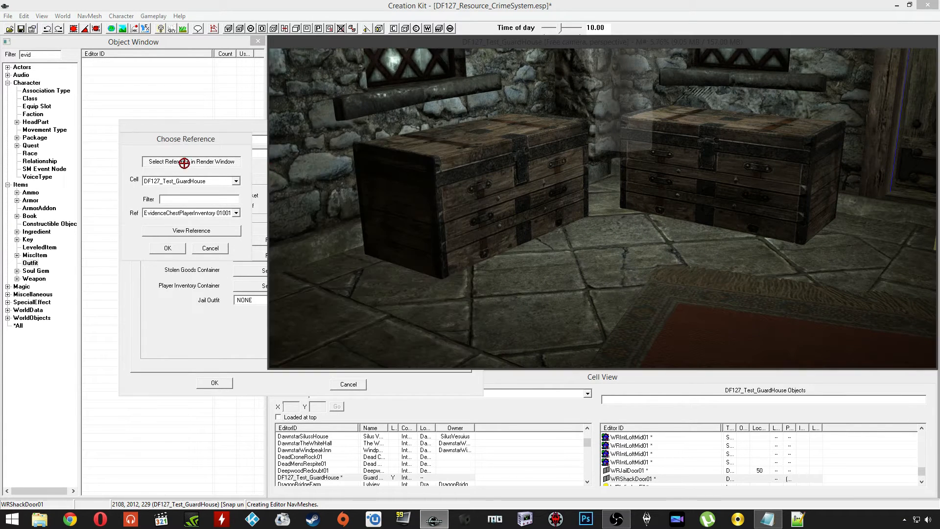
pyautogui.click(711, 176)
pyautogui.click(168, 248)
# Set the player inventory container to the EvidenceChestPlayerInventory reference in DF127_Test_GuardHouse
pyautogui.click(282, 285)
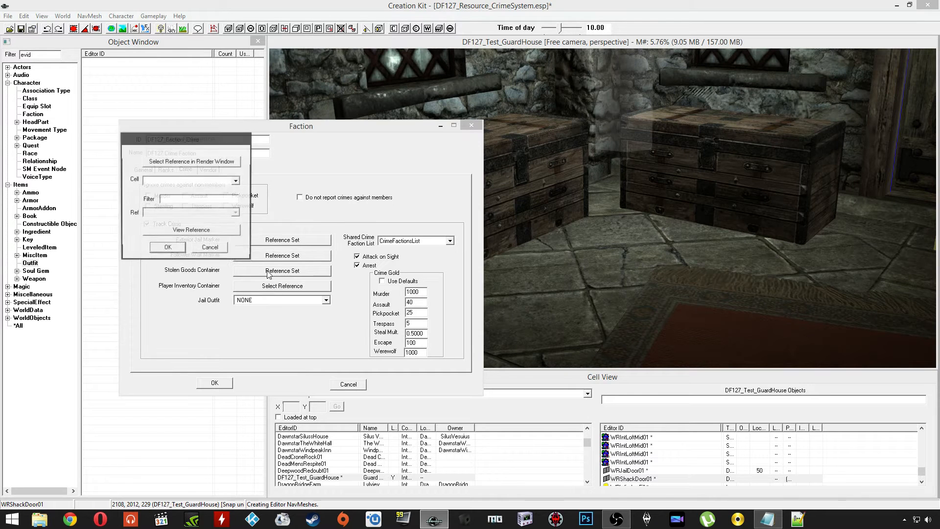
pyautogui.click(192, 161)
pyautogui.click(487, 216)
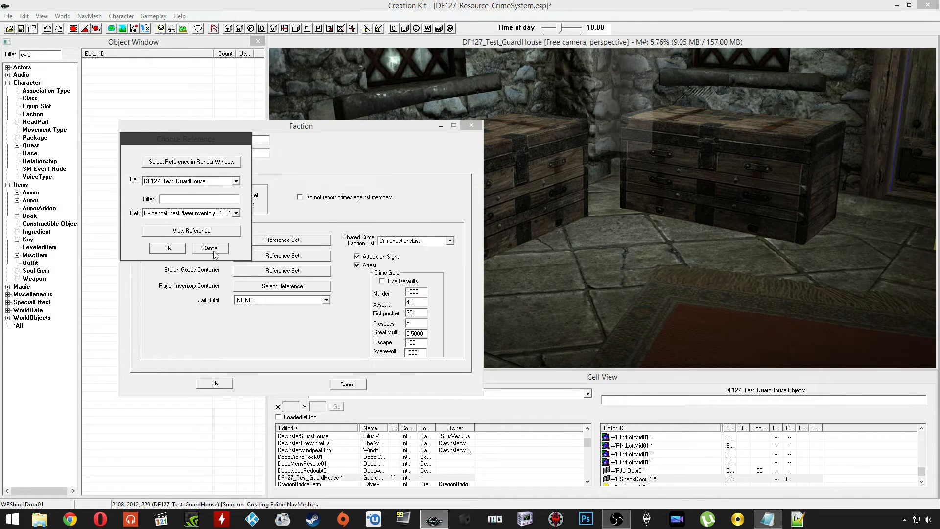
pyautogui.click(175, 252)
# Set the jail outfit to PrisonerOutfit, use the default crime gold values, and save the crime faction
pyautogui.click(280, 300)
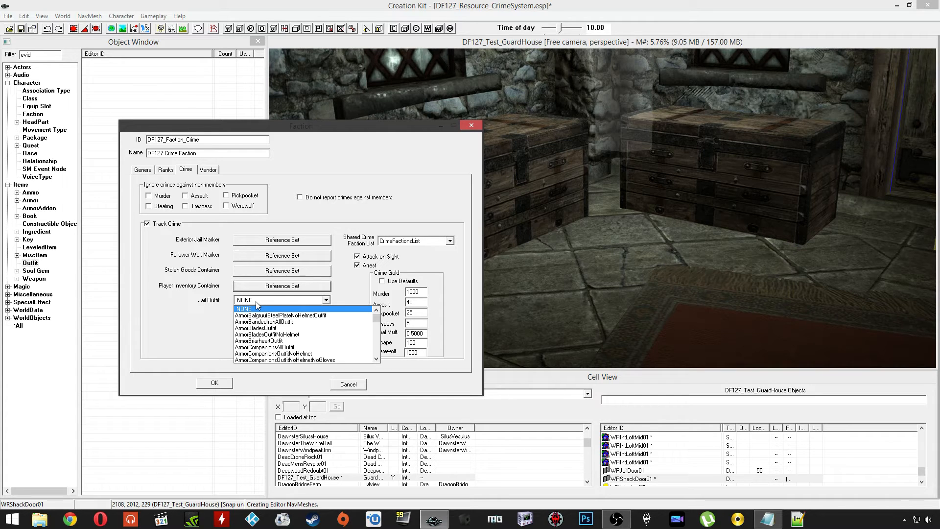
pyautogui.write('pr')
pyautogui.scroll(-1, 304, 315)
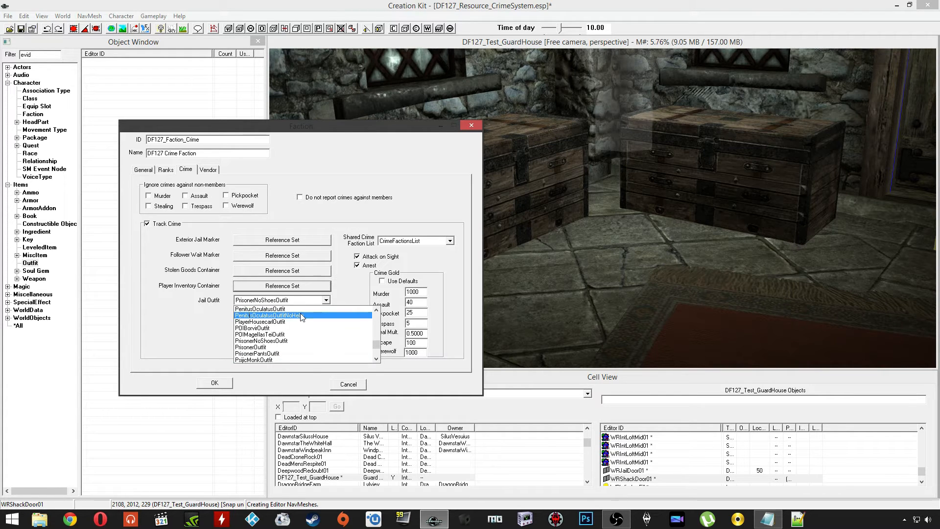
pyautogui.click(281, 348)
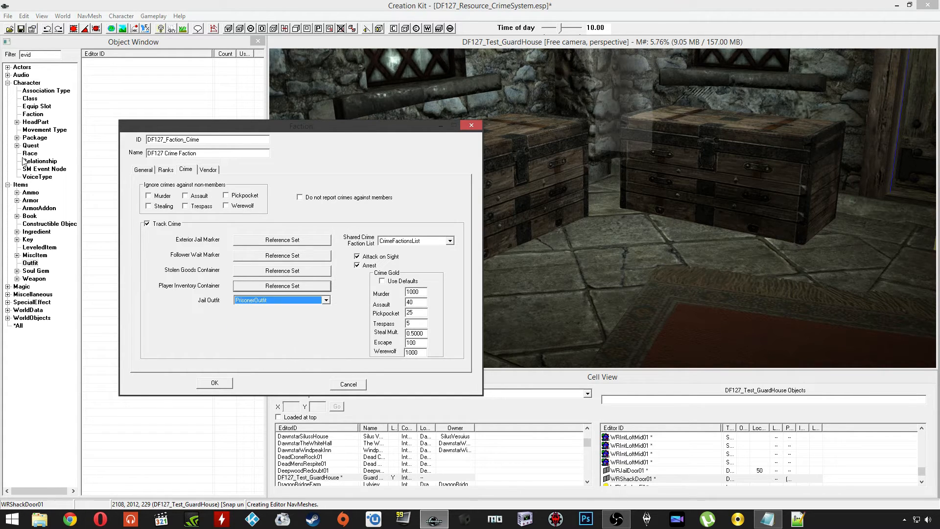
pyautogui.click(401, 282)
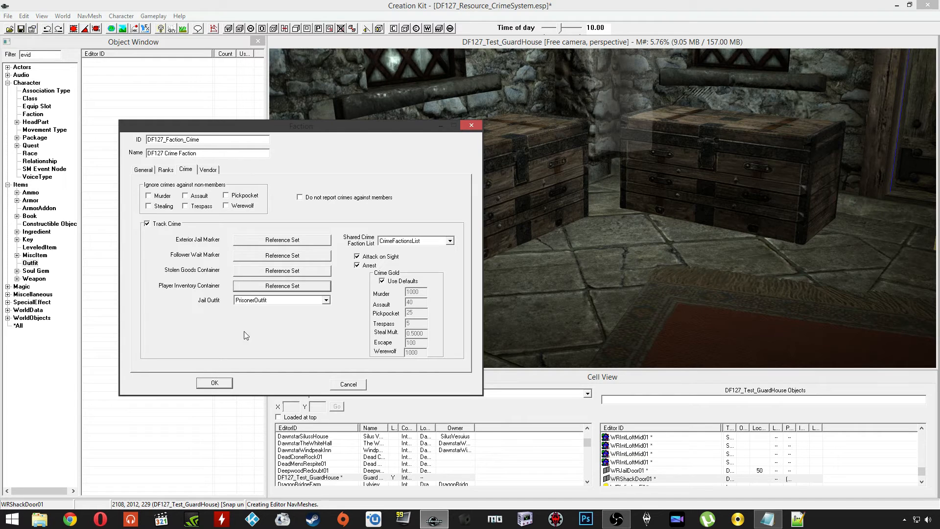
pyautogui.click(214, 383)
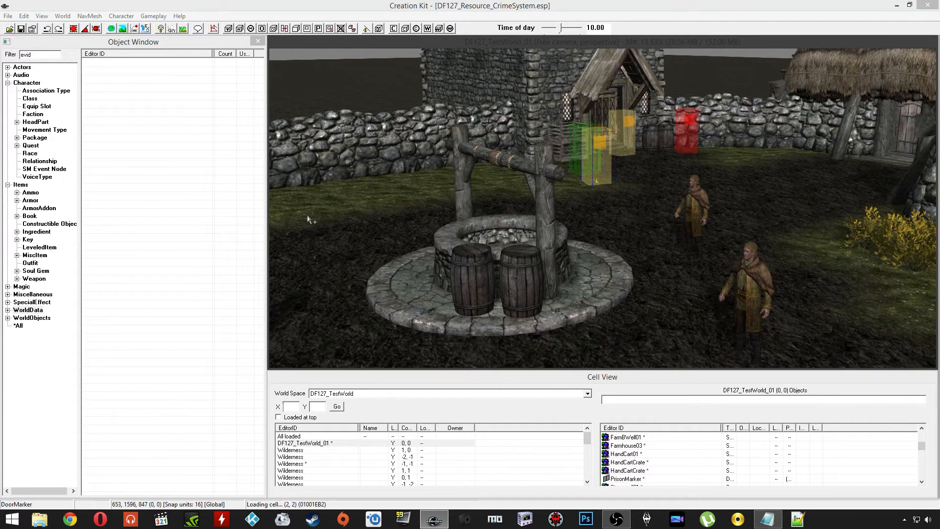
# Examine the test town around the well, including its citizens and the prison markers by the guard house
pyautogui.moveTo(413, 201); pyautogui.dragTo(414, 208, button='middle')
pyautogui.moveTo(621, 148); pyautogui.dragTo(568, 196, button='middle')
pyautogui.moveTo(518, 215)
pyautogui.mouseDown(button='middle')
pyautogui.moveTo(514, 230)
pyautogui.moveTo(509, 220)
pyautogui.mouseUp(button='middle')
pyautogui.click(491, 211)
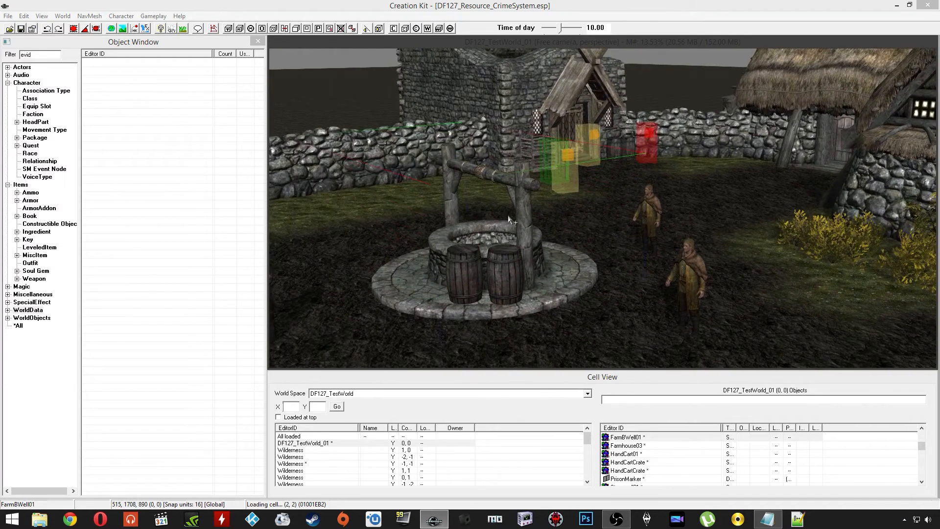
pyautogui.moveTo(552, 211); pyautogui.dragTo(572, 201, button='middle')
pyautogui.moveTo(348, 219); pyautogui.dragTo(365, 207, button='middle')
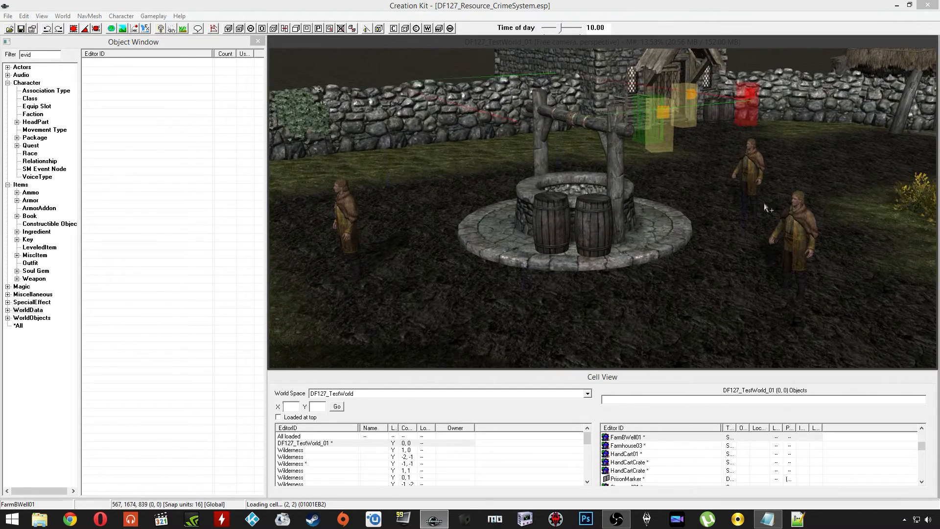
pyautogui.scroll(1, 535, 193)
pyautogui.moveTo(535, 193); pyautogui.dragTo(617, 217, button='middle')
pyautogui.click(593, 223)
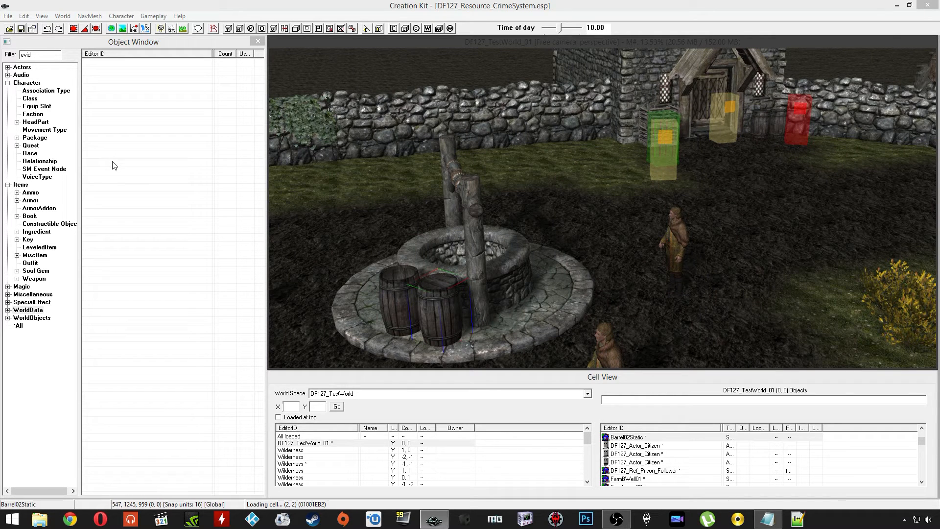
# List all locations without a filter and examine the settings and reference types of AngasMillLocation
pyautogui.click(8, 312)
pyautogui.click(33, 342)
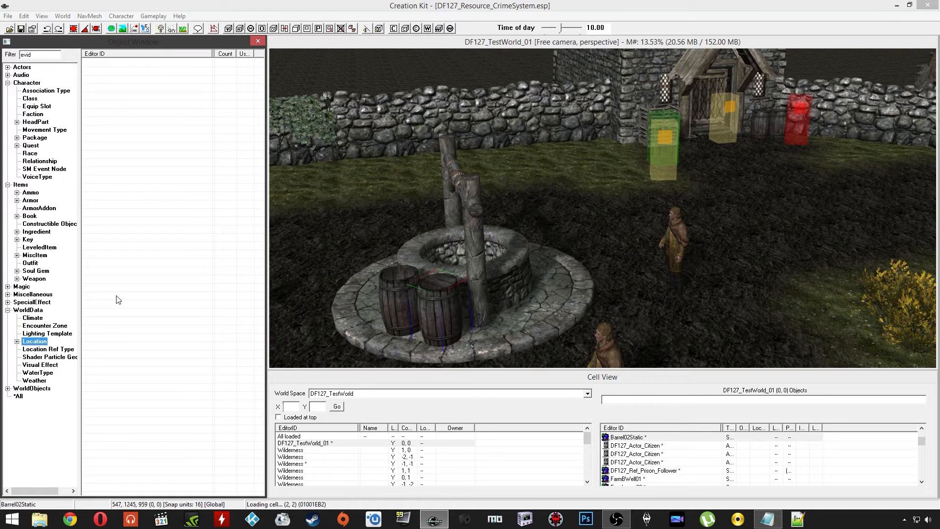
pyautogui.doubleClick(30, 54)
pyautogui.press('BackSpace')
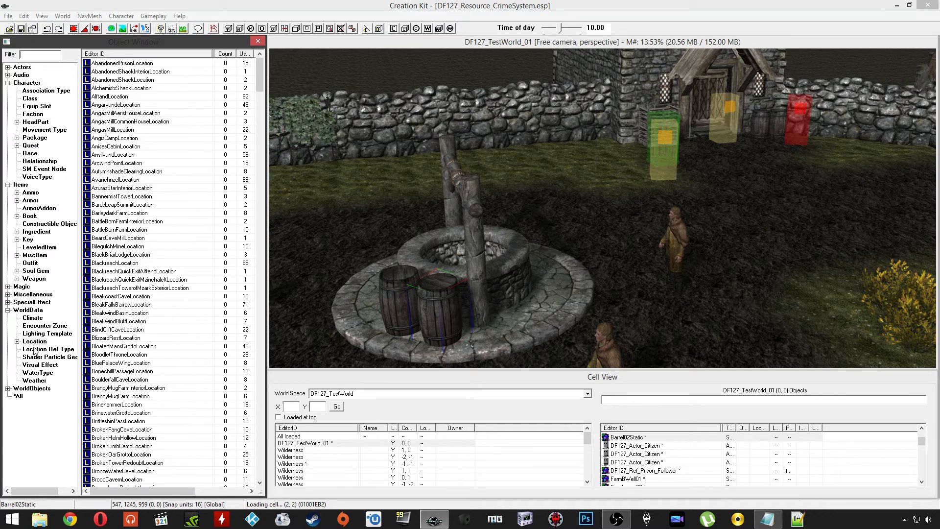
pyautogui.scroll(-7, 259, 86)
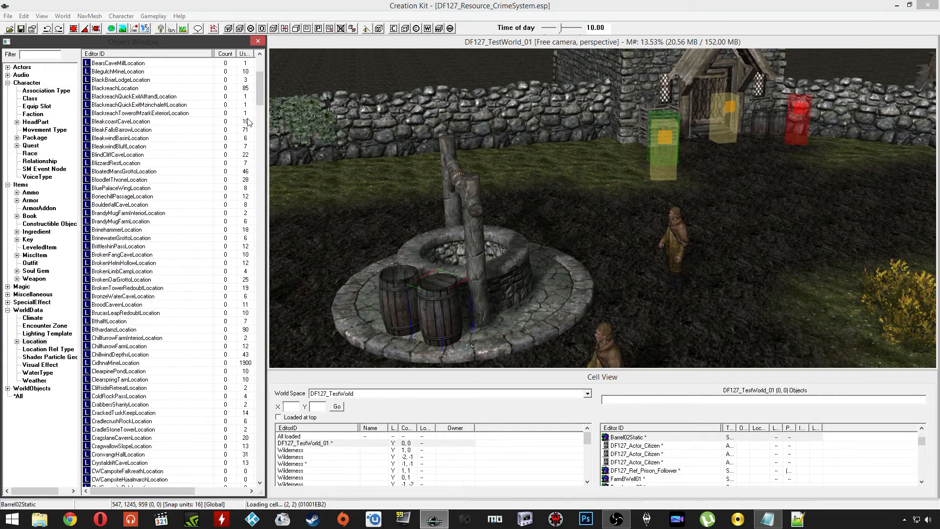
pyautogui.moveTo(260, 86)
pyautogui.mouseDown()
pyautogui.moveTo(246, 469)
pyautogui.moveTo(260, 70)
pyautogui.mouseUp()
pyautogui.click(165, 131)
pyautogui.doubleClick(165, 132)
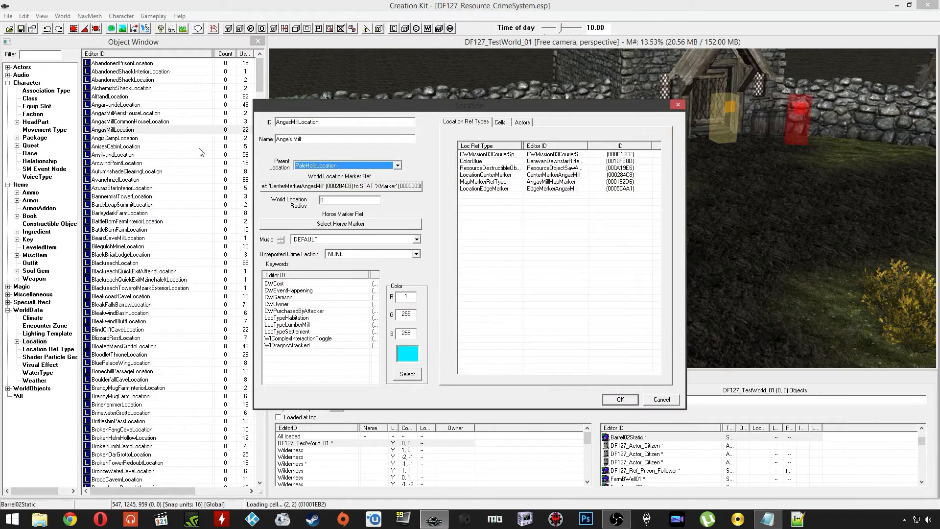
pyautogui.click(518, 189)
pyautogui.click(516, 163)
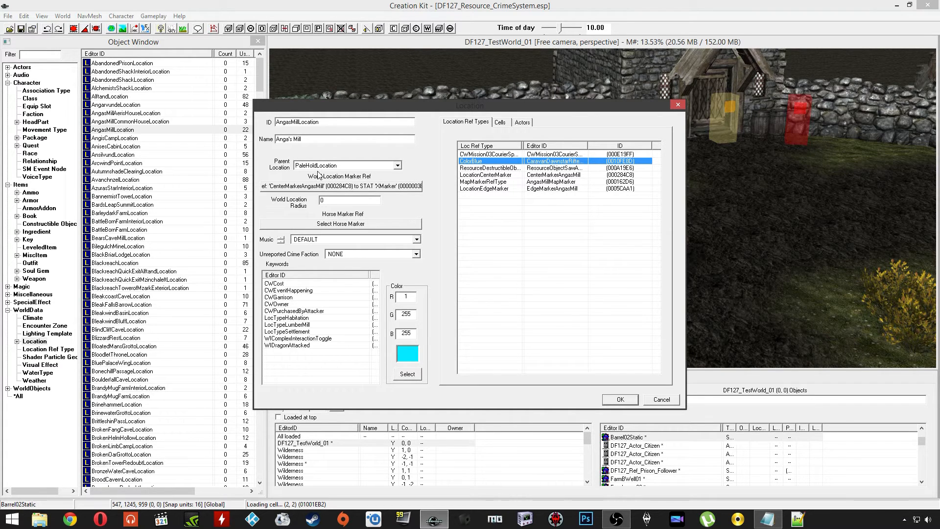
pyautogui.click(669, 399)
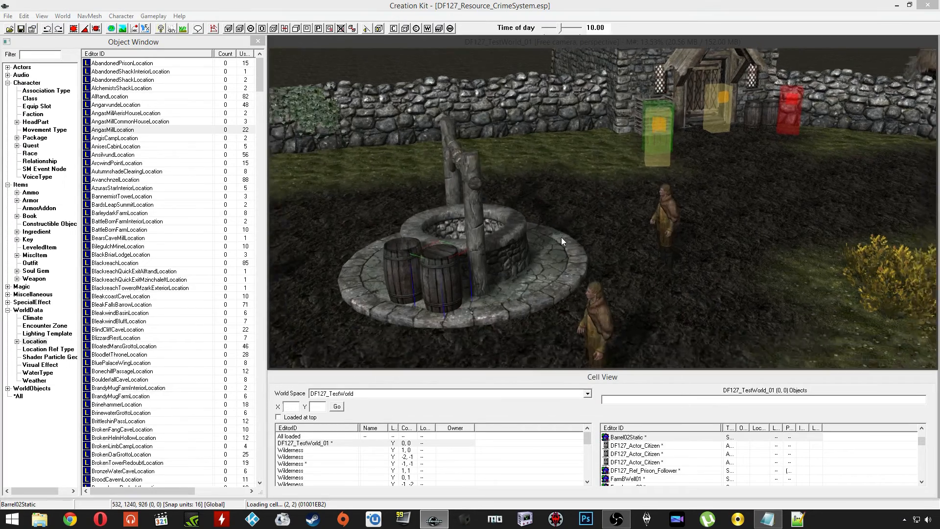
pyautogui.scroll(-3, 561, 238)
pyautogui.click(516, 216)
pyautogui.moveTo(515, 216); pyautogui.dragTo(532, 219, button='middle')
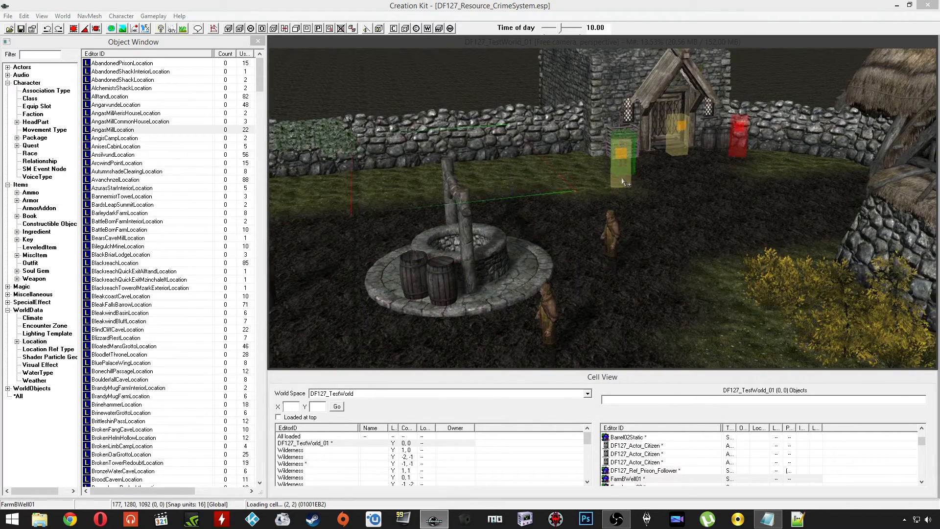
pyautogui.scroll(1, 568, 207)
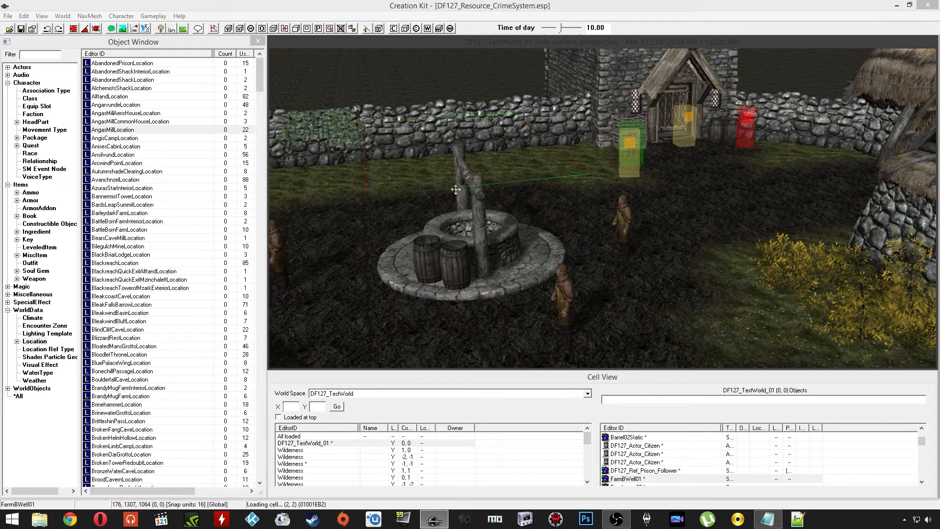
pyautogui.scroll(1, 554, 200)
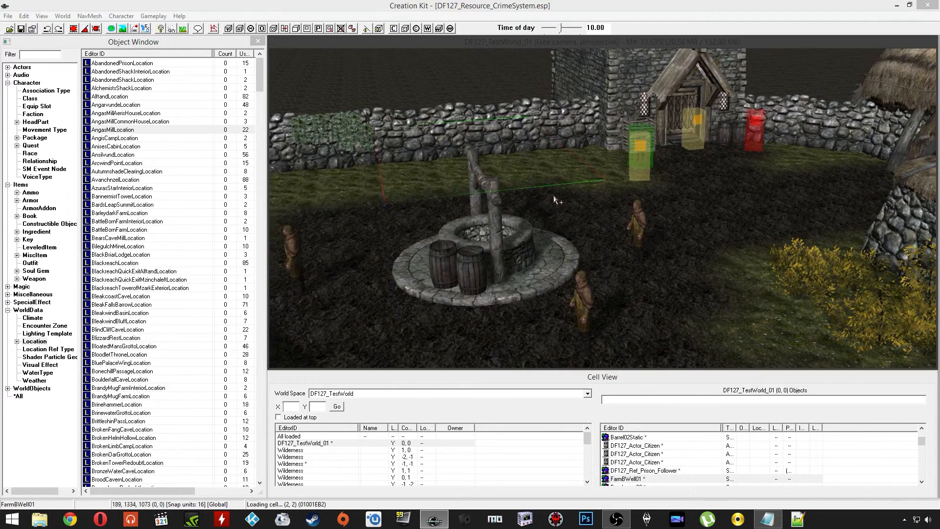
pyautogui.scroll(1, 562, 208)
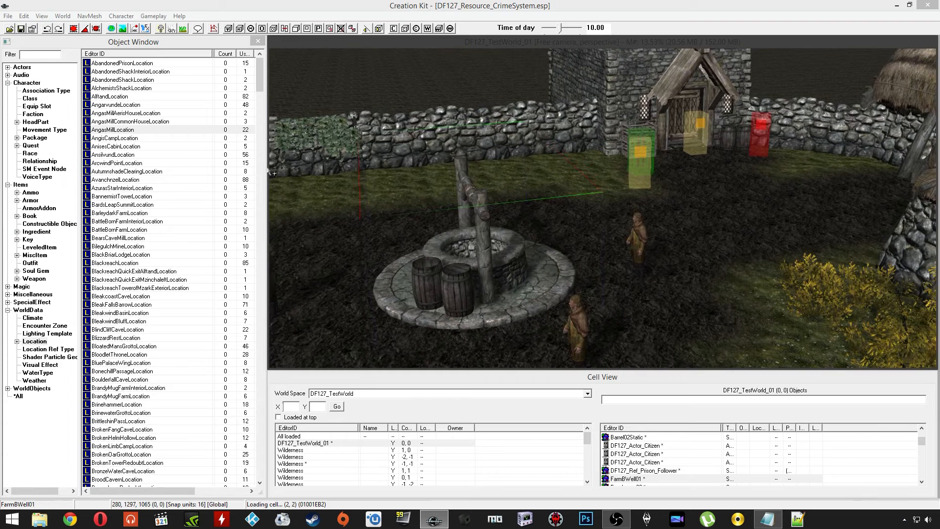
# Create a location with ID DF127_Location_MyTown, name My Town Location, and parent location TamrielLocation
pyautogui.rightClick(148, 146)
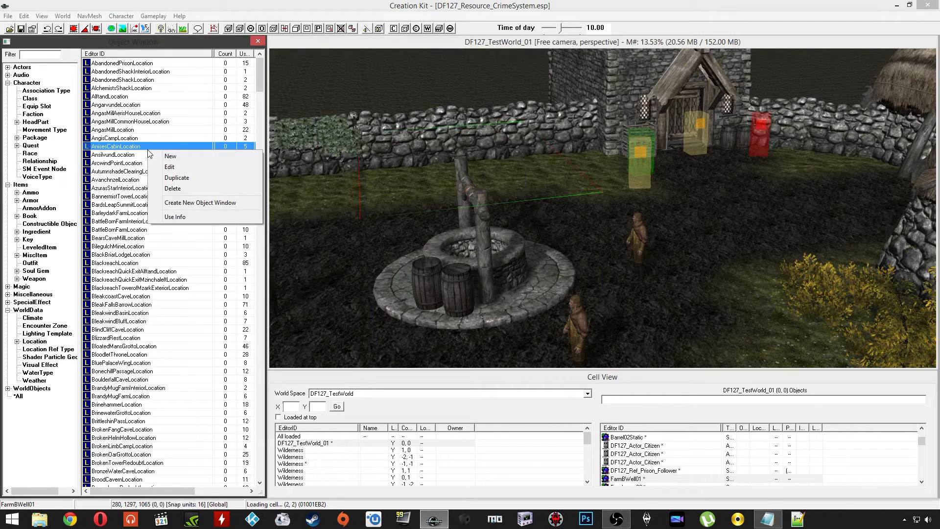
pyautogui.click(181, 156)
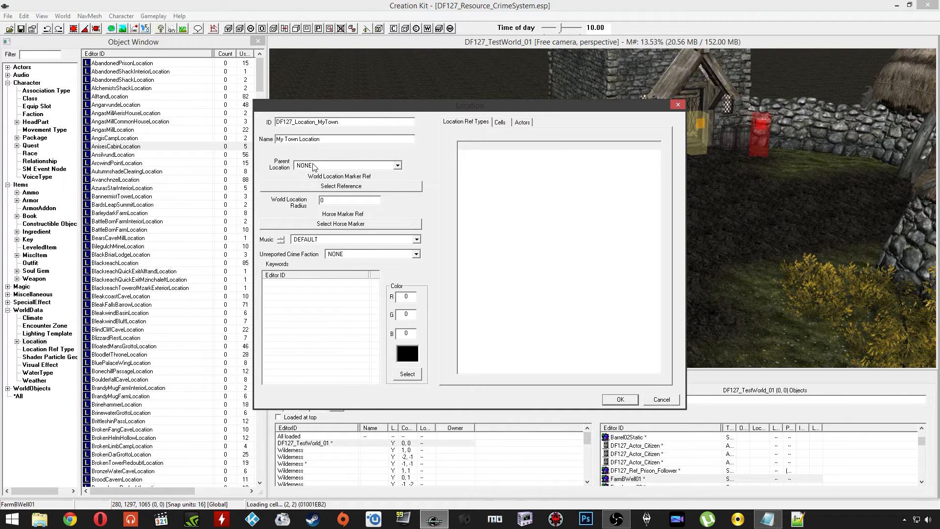
pyautogui.moveTo(362, 104); pyautogui.dragTo(344, 113)
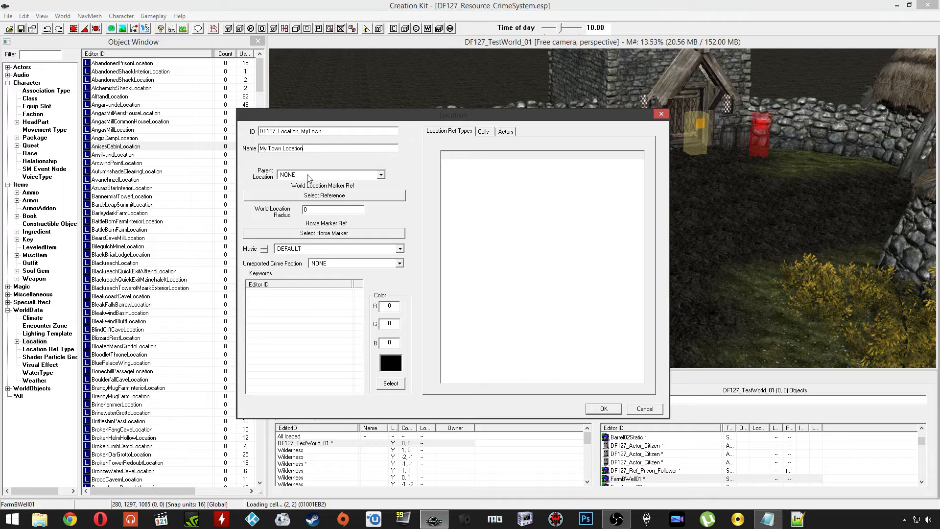
pyautogui.moveTo(313, 149); pyautogui.dragTo(255, 149)
pyautogui.click(306, 148)
pyautogui.doubleClick(299, 175)
pyautogui.write('tam')
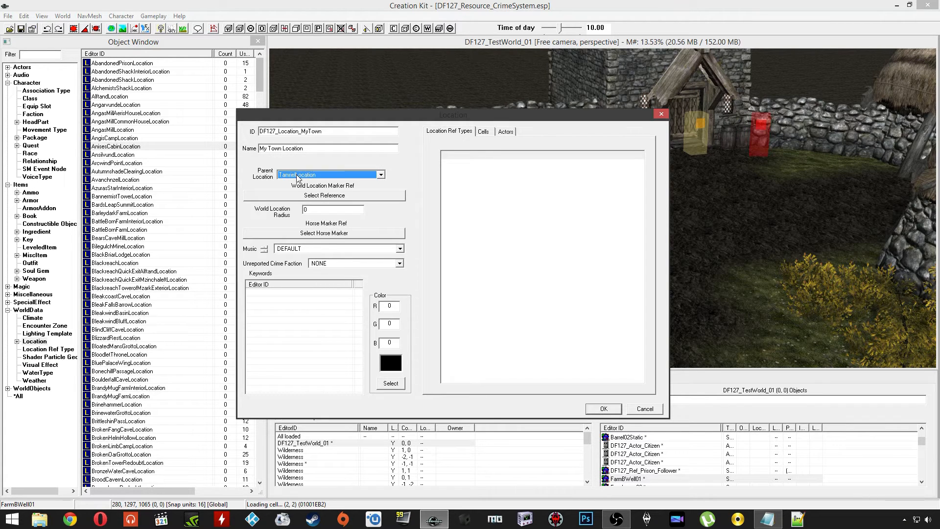
# Set the town location's unreported crime faction to DF127_Faction_Crime
pyautogui.click(319, 209)
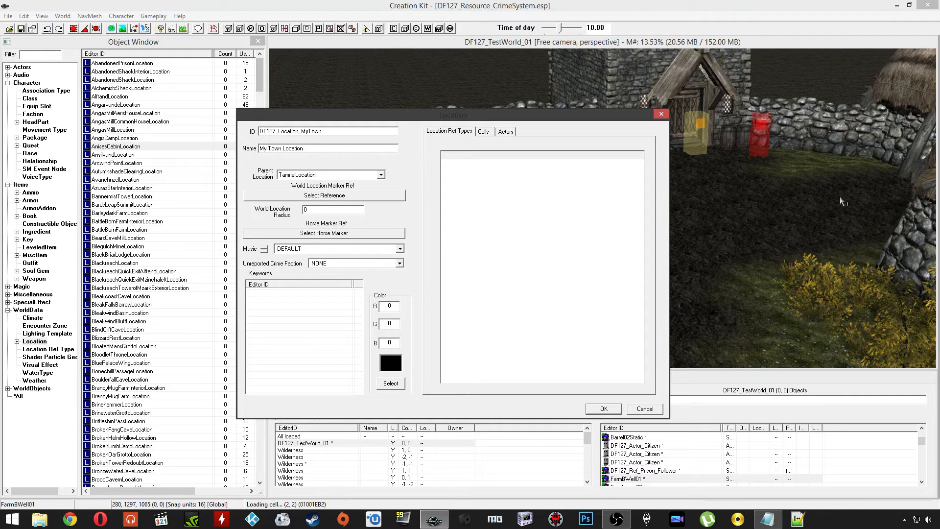
pyautogui.click(332, 264)
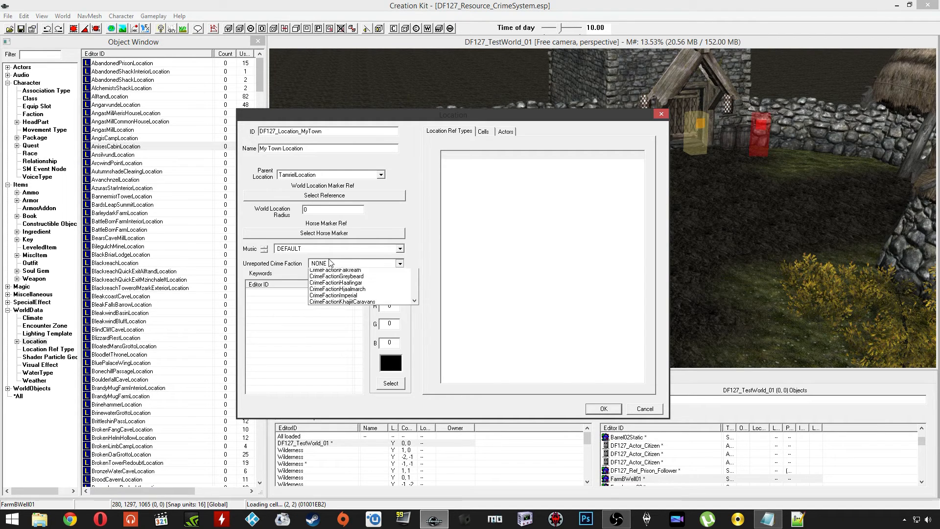
pyautogui.click(332, 263)
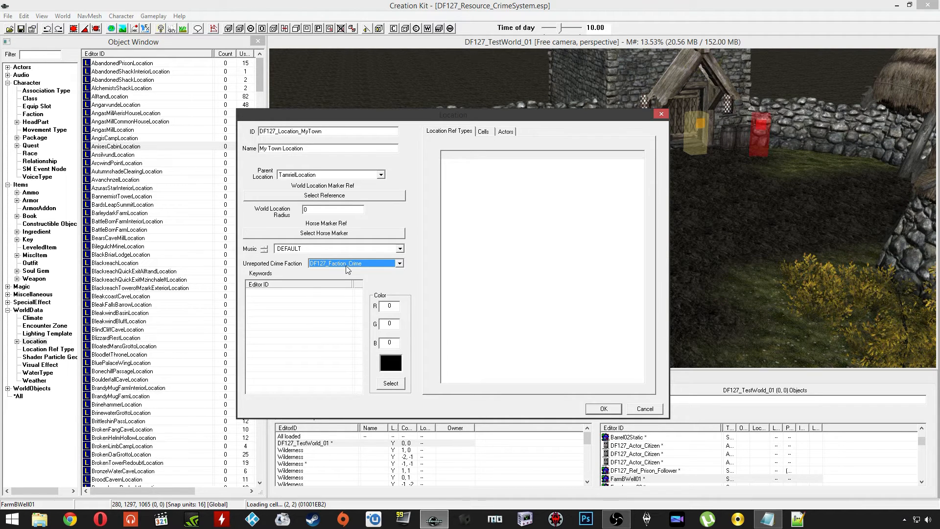
# Start adding a keyword to the town location, filtering the available keywords by loctype
pyautogui.rightClick(293, 305)
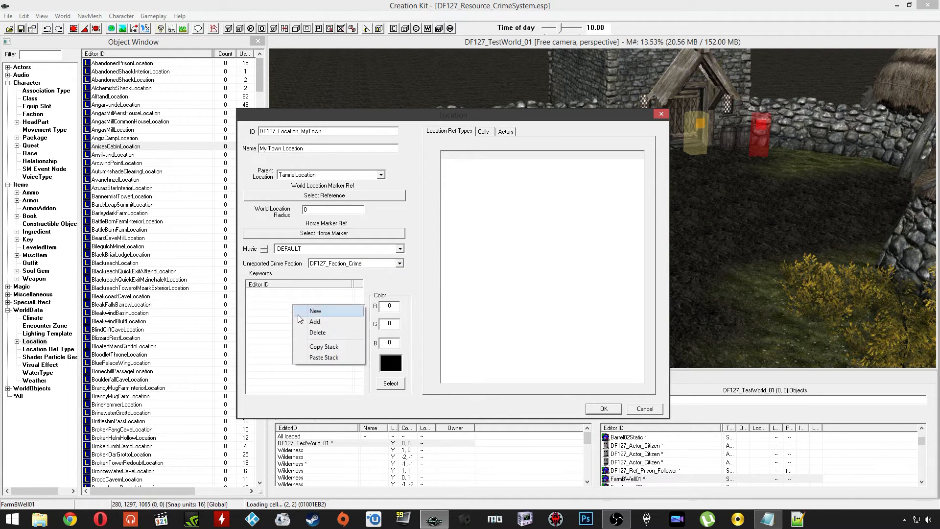
pyautogui.click(307, 322)
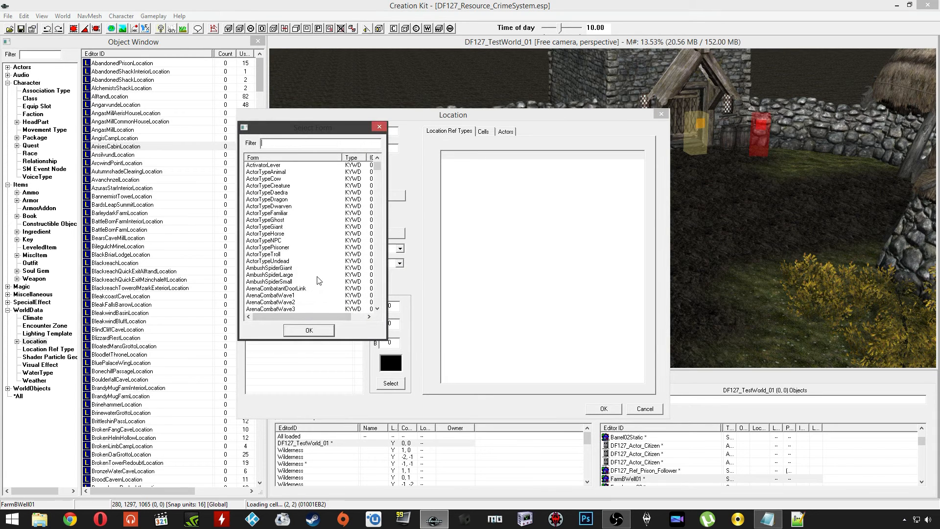
pyautogui.write('loctype')
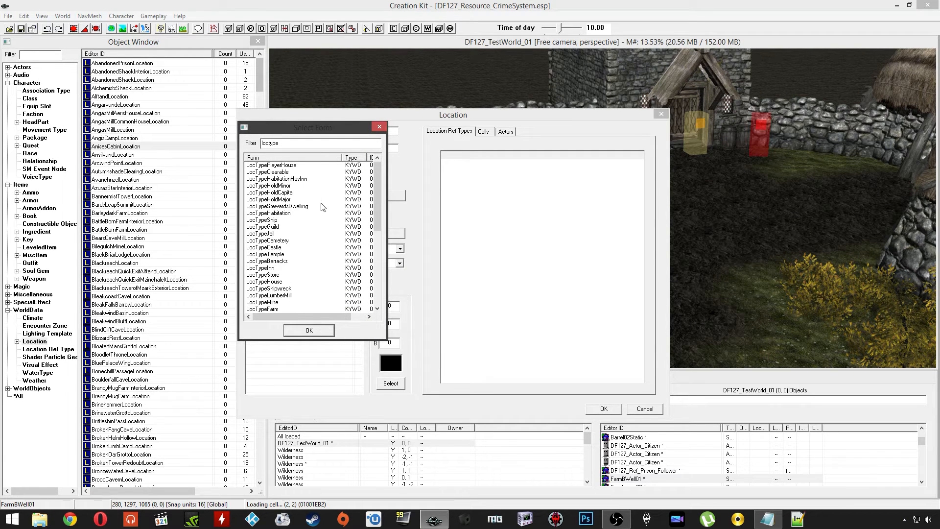
# Examine the available LocType keywords, covering holds, habitations, jails, towns, camps, lairs and dungeons
pyautogui.scroll(-5, 291, 225)
pyautogui.scroll(4, 289, 221)
pyautogui.scroll(-6, 289, 223)
pyautogui.click(277, 254)
pyautogui.moveTo(380, 252); pyautogui.dragTo(382, 239)
pyautogui.scroll(6, 381, 244)
pyautogui.click(283, 172)
pyautogui.click(277, 192)
pyautogui.click(287, 213)
pyautogui.click(266, 233)
pyautogui.moveTo(376, 187); pyautogui.dragTo(374, 278)
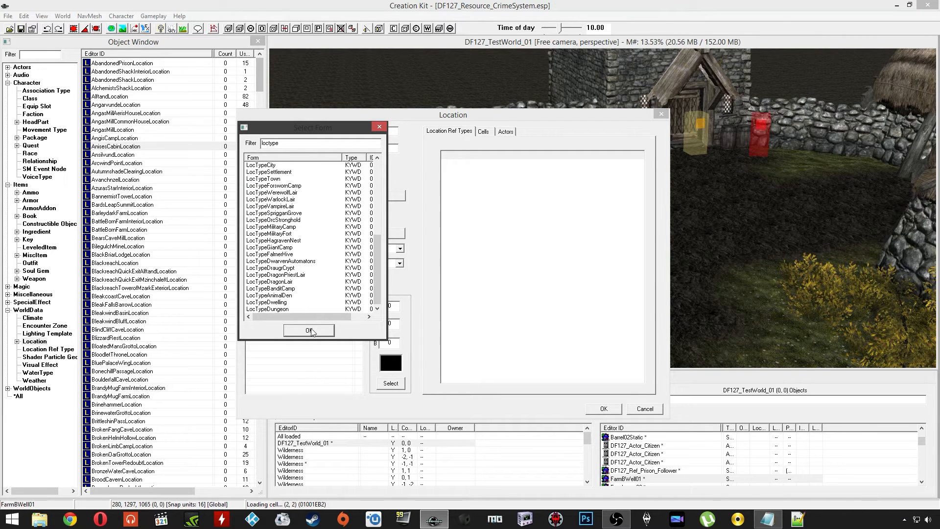
pyautogui.click(275, 207)
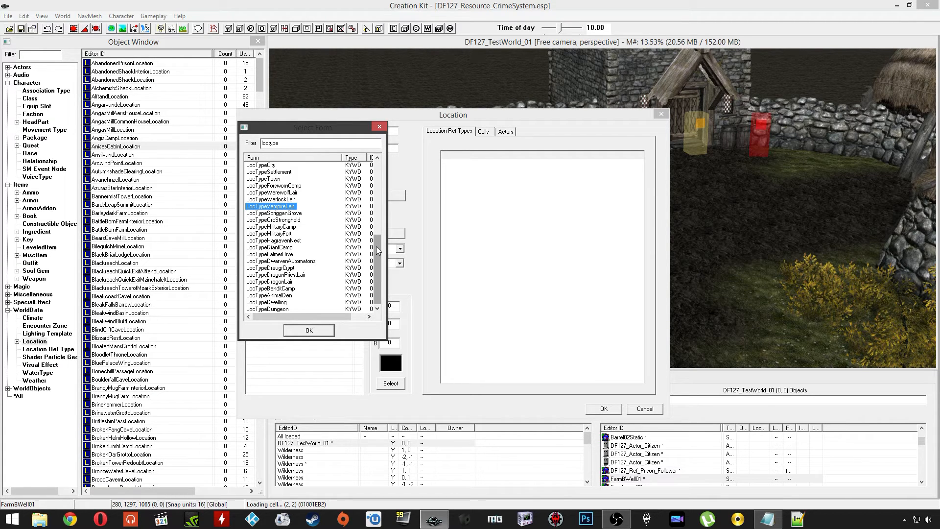
pyautogui.click(268, 234)
pyautogui.click(268, 282)
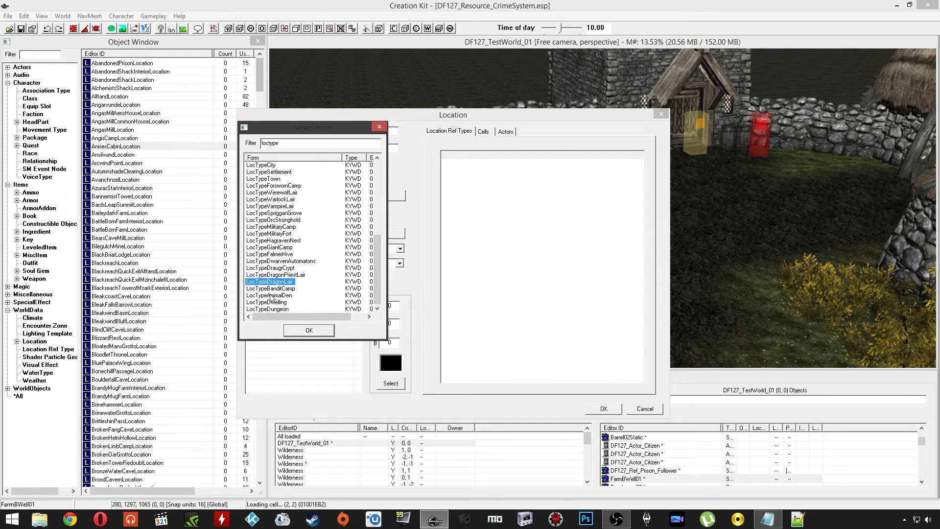
pyautogui.click(264, 296)
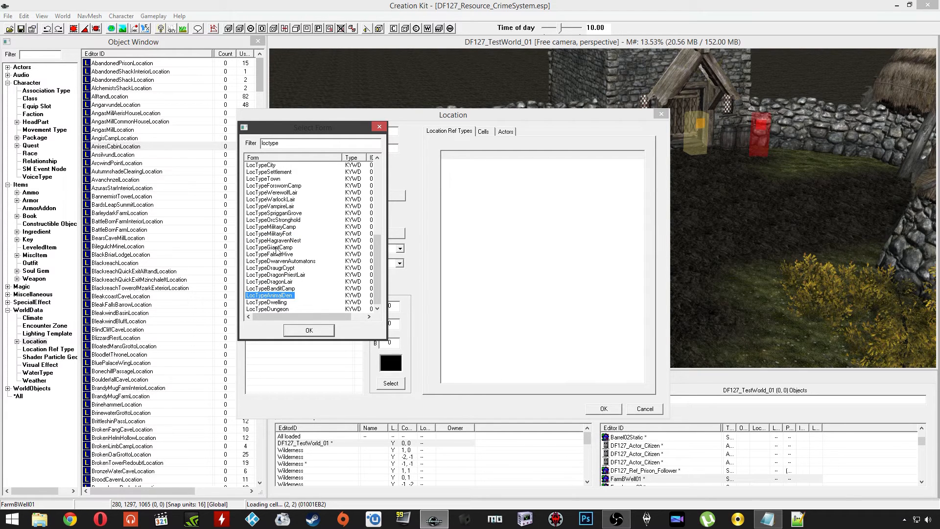
pyautogui.click(267, 309)
pyautogui.moveTo(378, 278)
pyautogui.mouseDown()
pyautogui.moveTo(378, 203)
pyautogui.moveTo(378, 284)
pyautogui.mouseUp()
pyautogui.scroll(8, 283, 235)
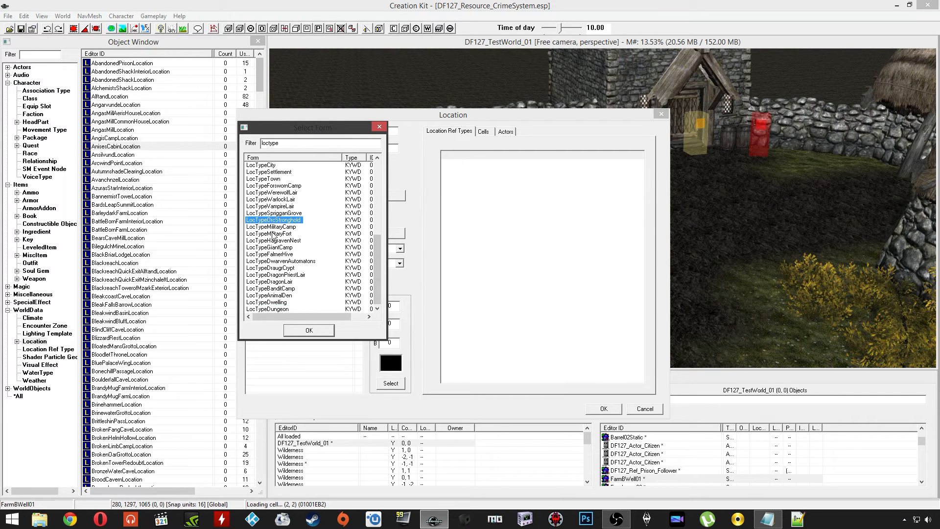
pyautogui.click(274, 193)
pyautogui.click(269, 248)
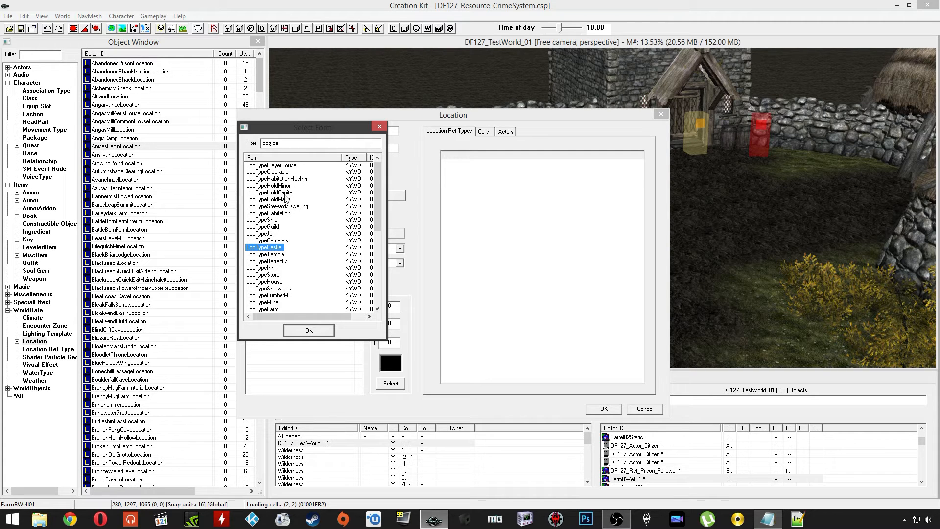
pyautogui.click(282, 206)
pyautogui.scroll(-3, 277, 257)
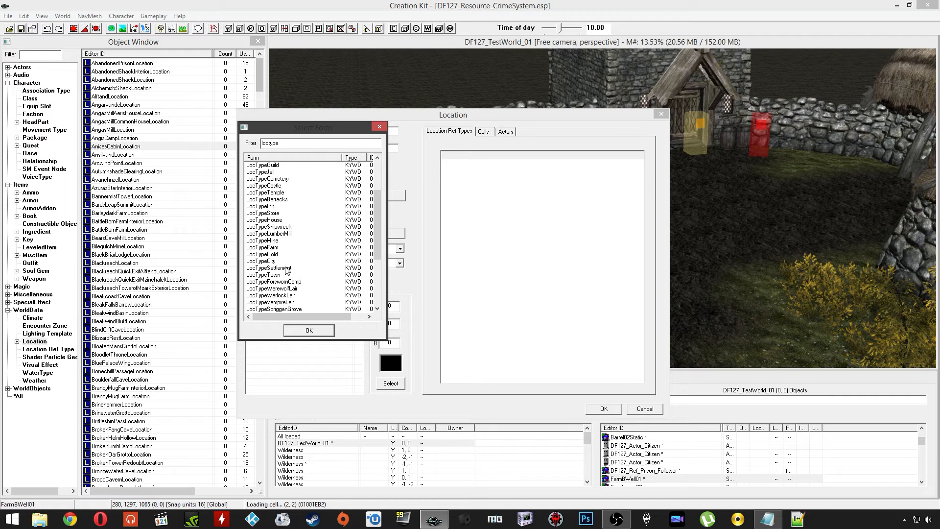
pyautogui.click(271, 206)
pyautogui.scroll(3, 382, 183)
pyautogui.click(288, 193)
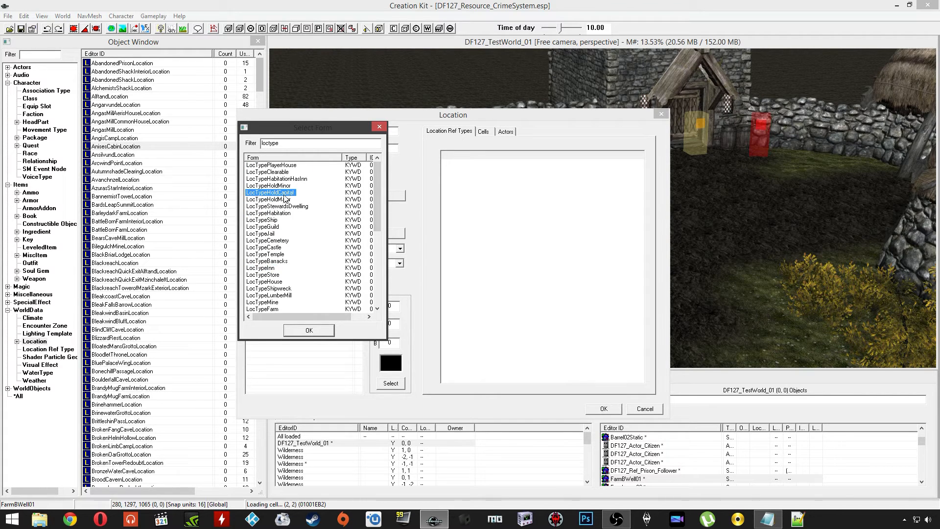
pyautogui.scroll(-3, 289, 231)
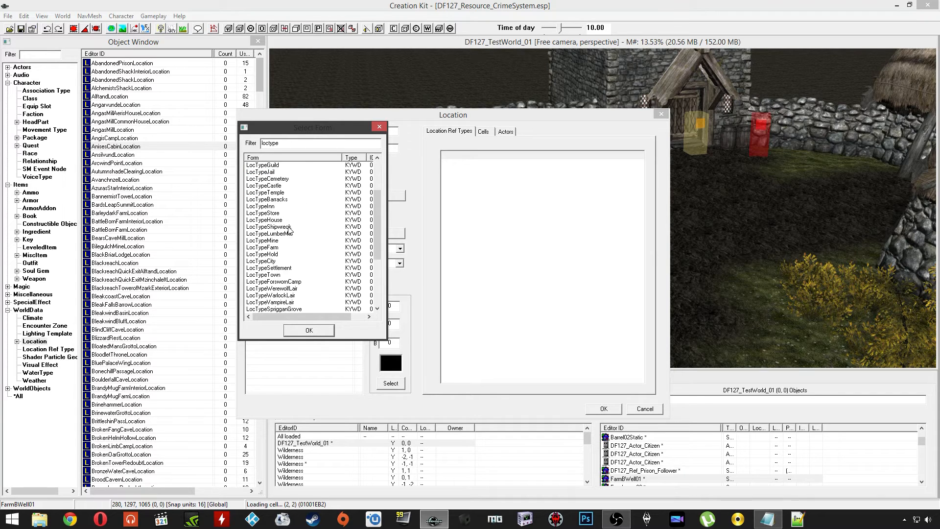
# Filter the keywords by town, add LocTypeTown to the town location, and save the location
pyautogui.moveTo(286, 146); pyautogui.dragTo(200, 151)
pyautogui.write('town')
pyautogui.click(267, 180)
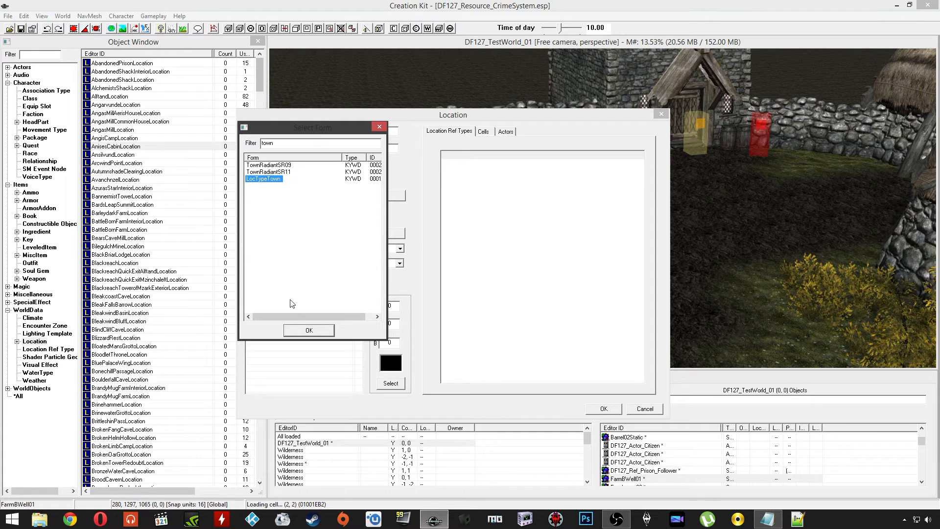
pyautogui.click(305, 329)
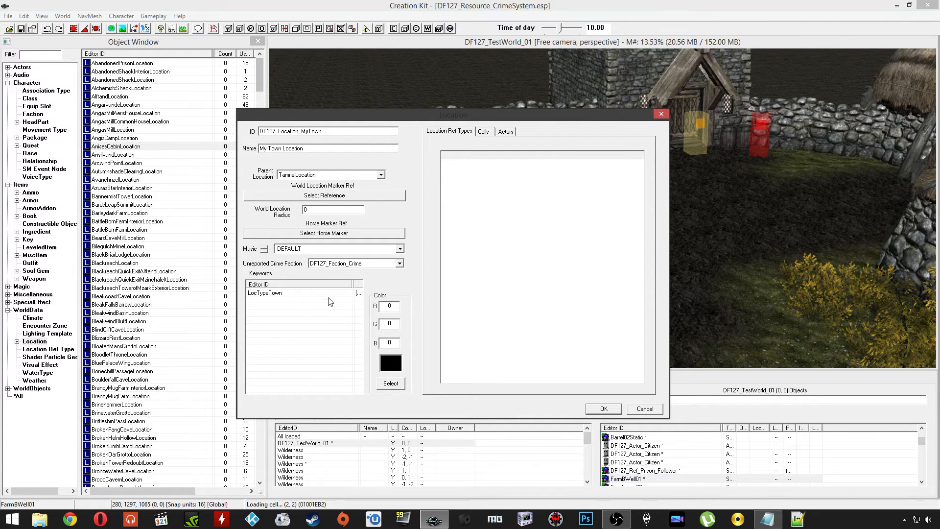
pyautogui.click(602, 409)
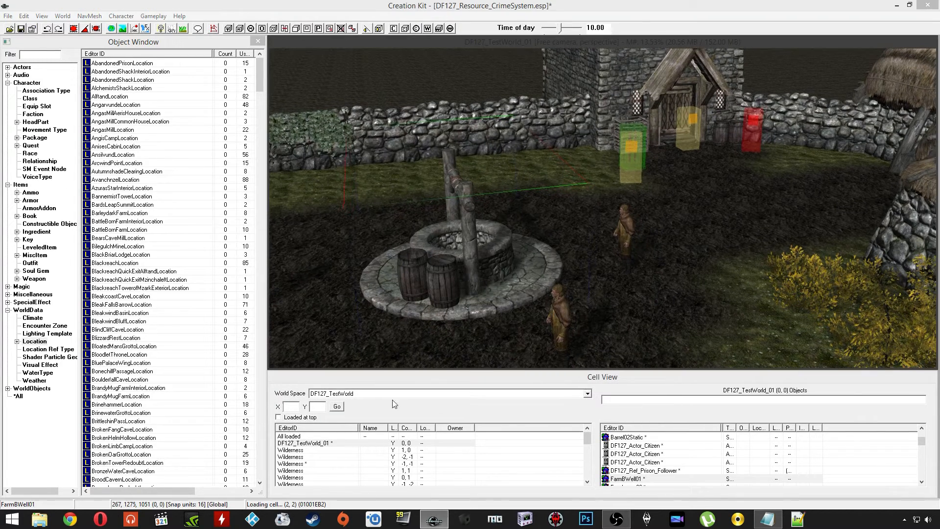
# Assign DF127_Location_MyTown as the location of the exterior cell DF127_TestWorld_01 and save the plugin
pyautogui.rightClick(306, 443)
pyautogui.click(338, 461)
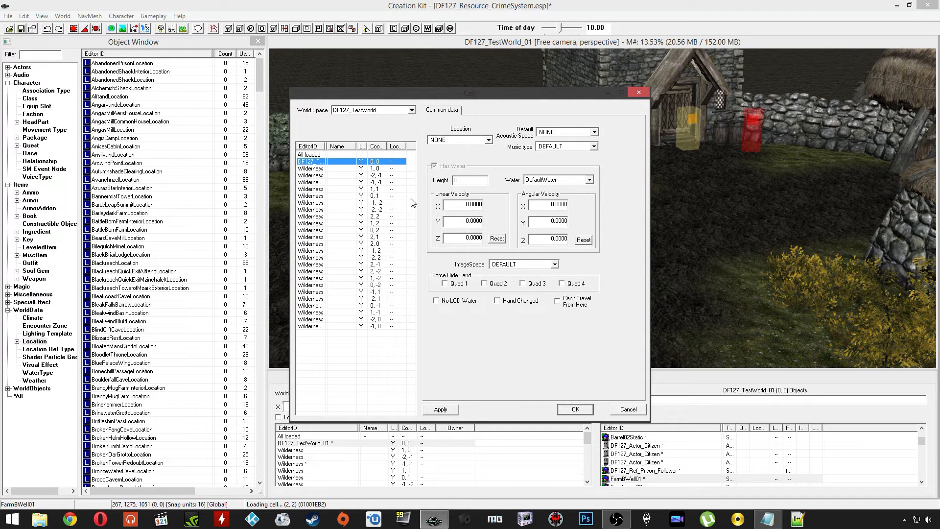
pyautogui.click(63, 16)
pyautogui.moveTo(89, 15)
pyautogui.click(446, 346)
pyautogui.click(368, 110)
pyautogui.click(368, 109)
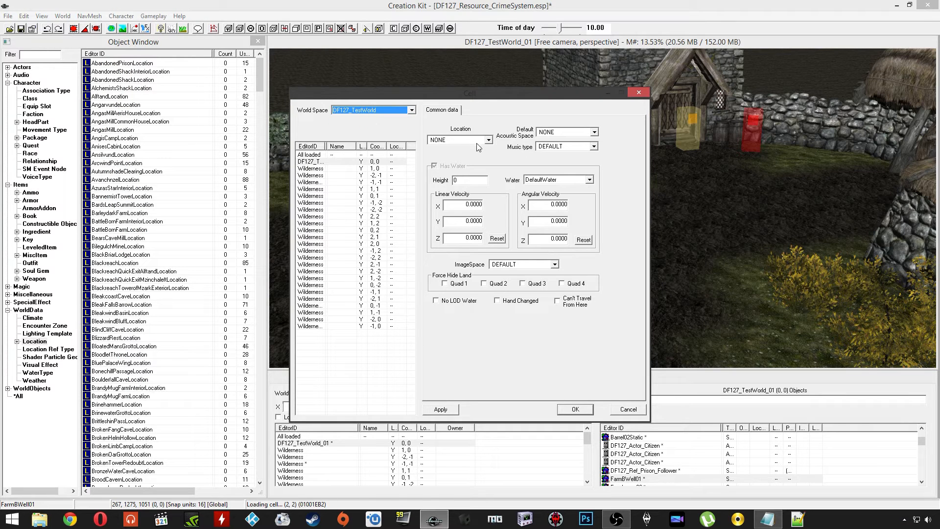
pyautogui.click(458, 141)
pyautogui.click(459, 141)
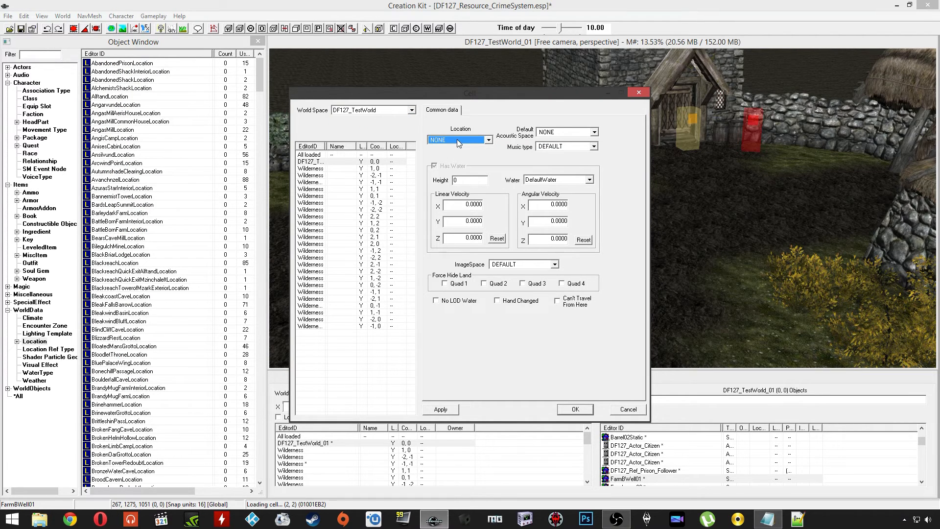
pyautogui.write('df')
pyautogui.click(457, 142)
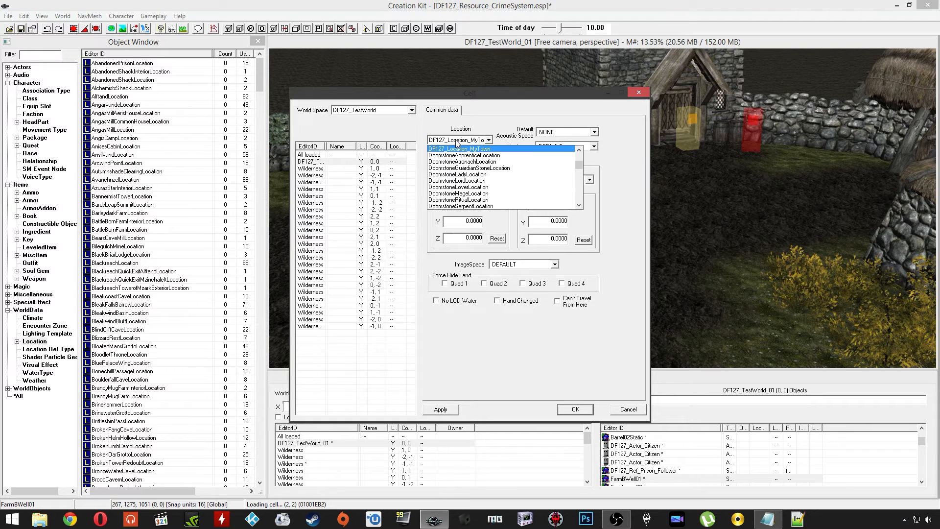
pyautogui.click(480, 150)
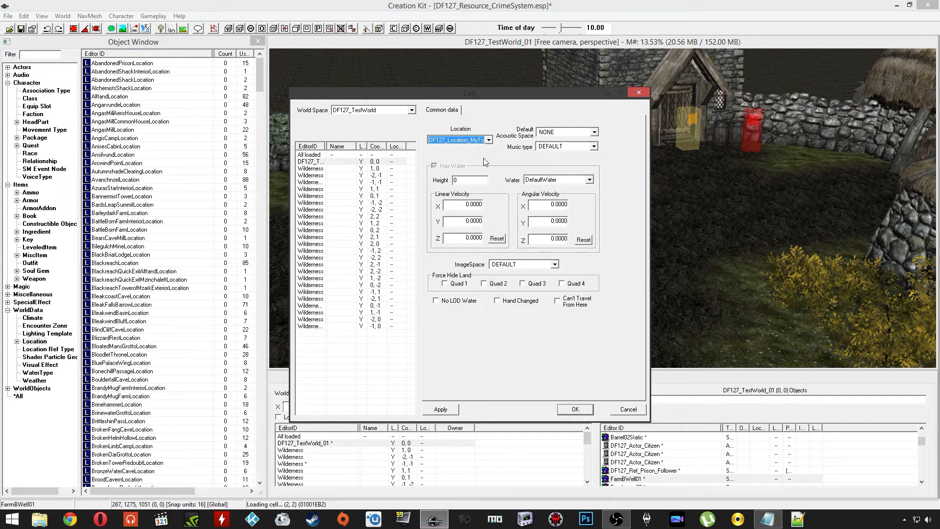
pyautogui.click(577, 409)
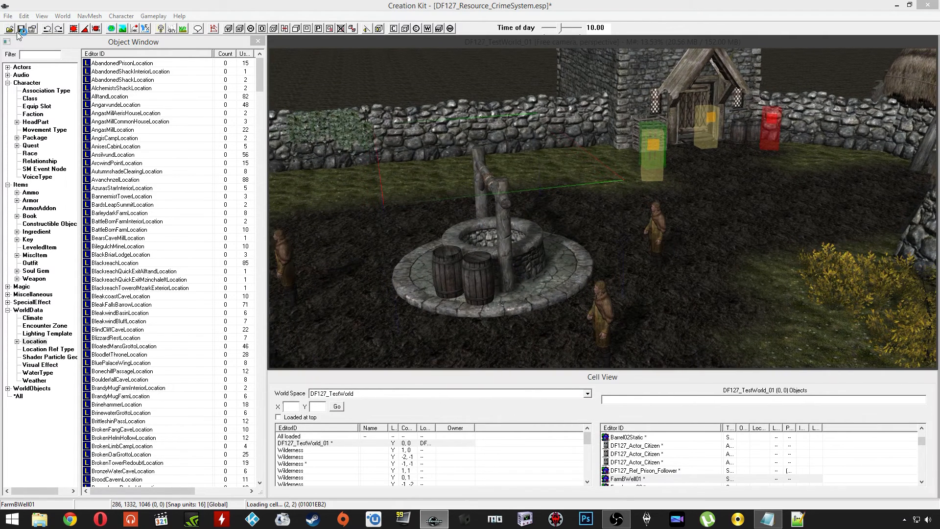
pyautogui.hotkey('ctrl', 's')
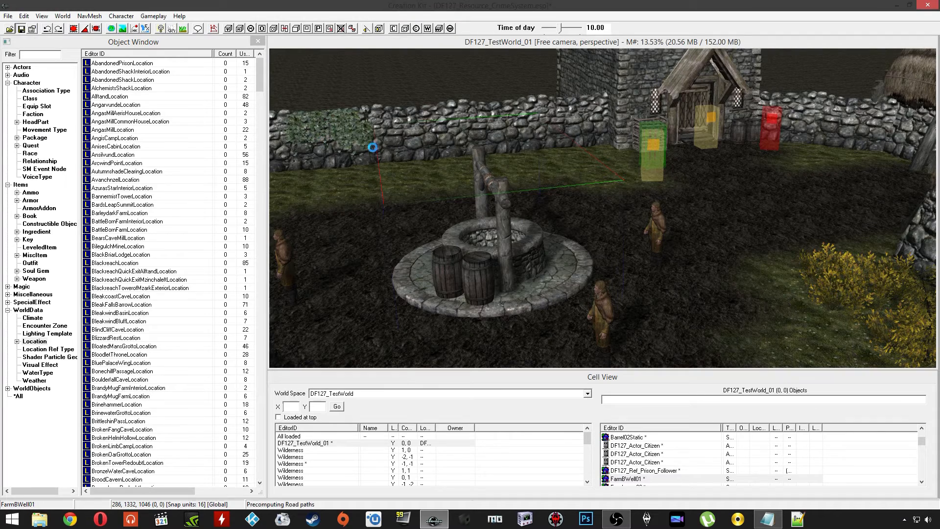
# Create a location with ID DF127_Location_Jail, name Jail Location, and parent location DF127_Location_MyTown
pyautogui.moveTo(392, 155); pyautogui.dragTo(459, 168, button='middle')
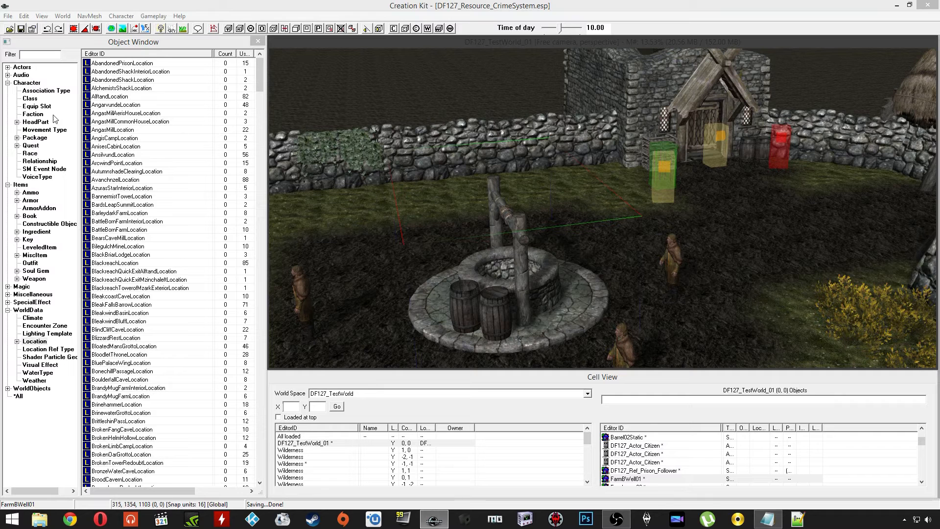
pyautogui.rightClick(146, 159)
pyautogui.click(162, 165)
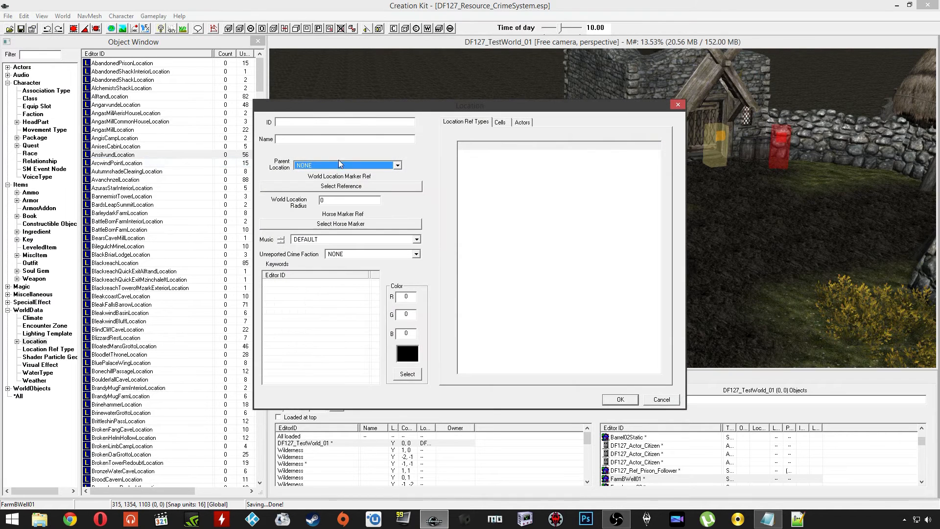
pyautogui.click(302, 124)
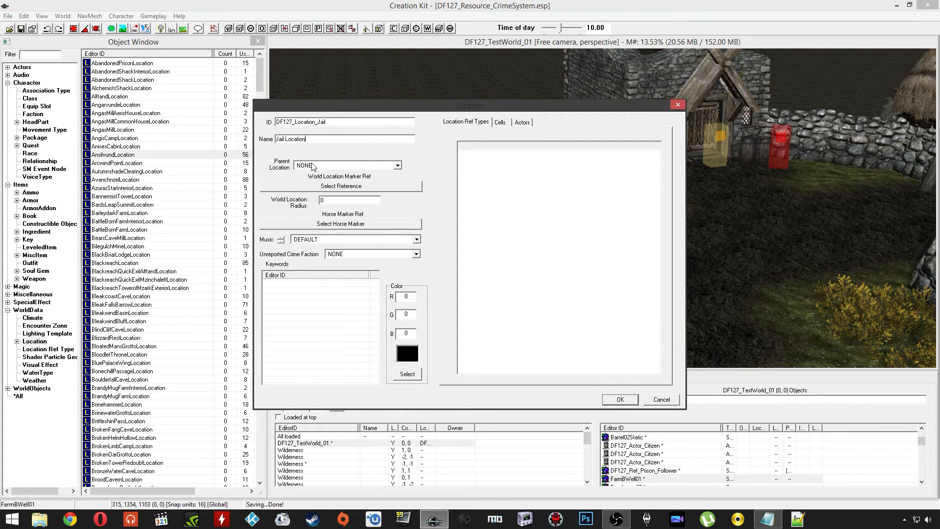
pyautogui.click(328, 165)
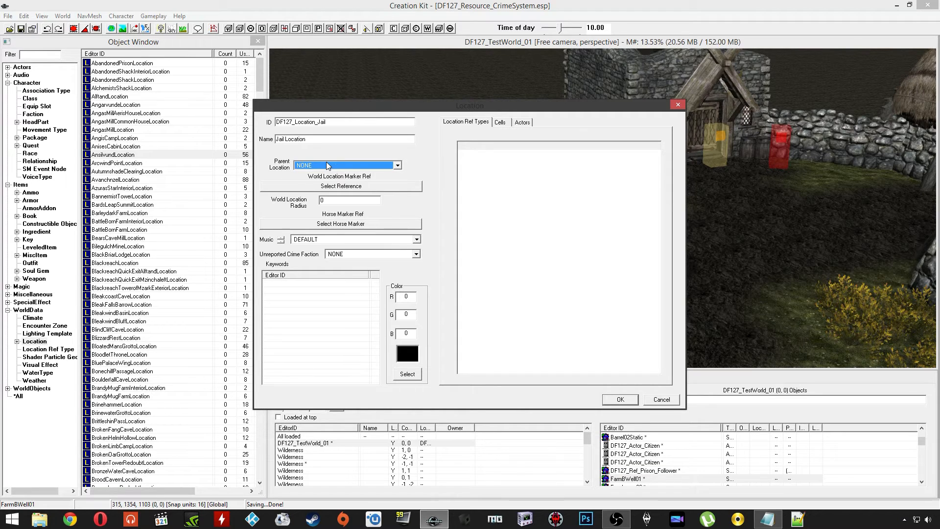
pyautogui.click(328, 165)
pyautogui.click(331, 172)
# Add the LocTypeJail keyword to the jail location and save the location
pyautogui.rightClick(321, 309)
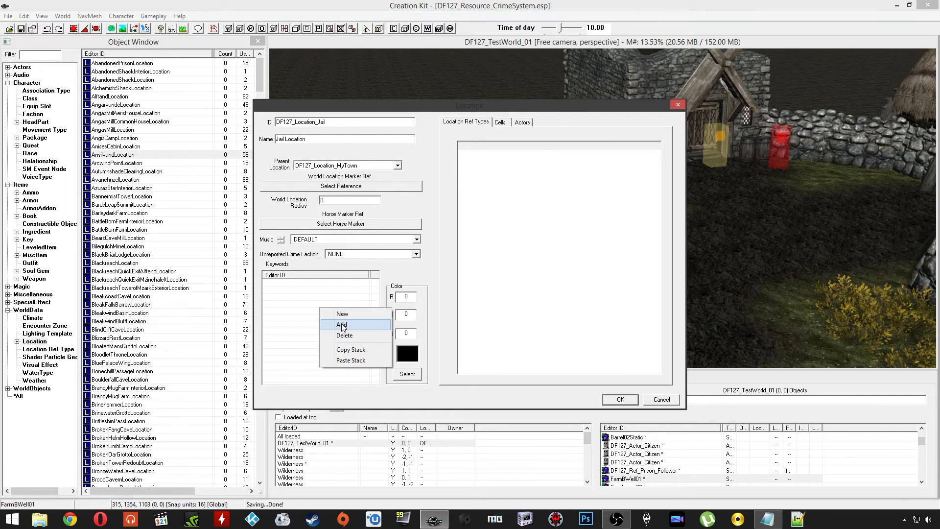
pyautogui.click(342, 326)
pyautogui.write('locty')
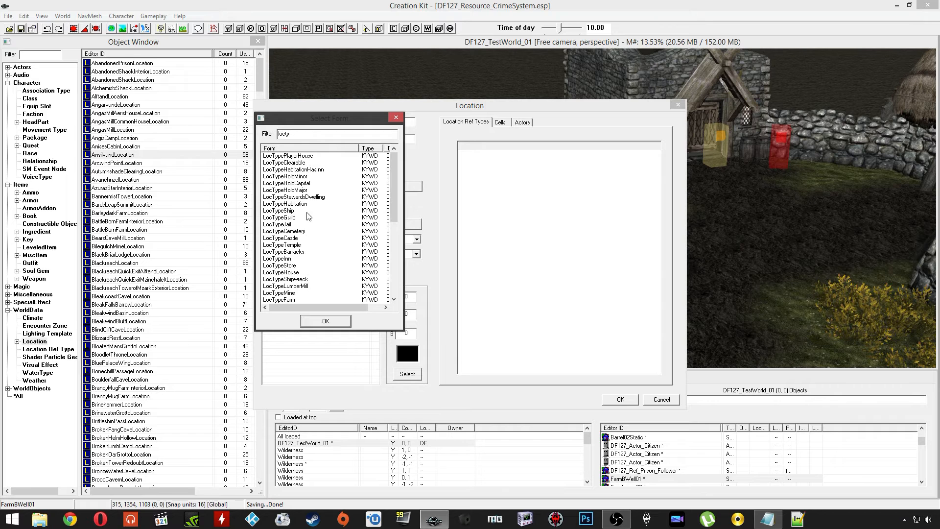
pyautogui.click(288, 225)
pyautogui.click(311, 321)
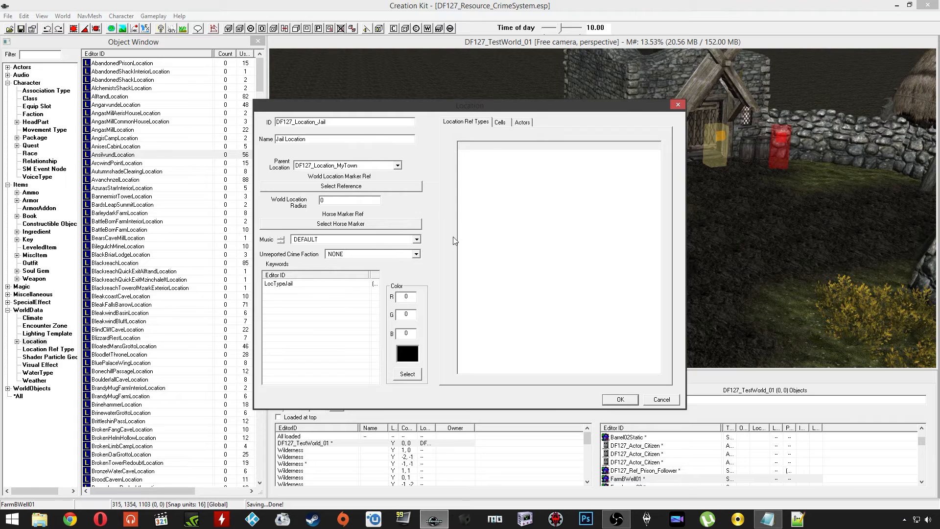
pyautogui.click(621, 400)
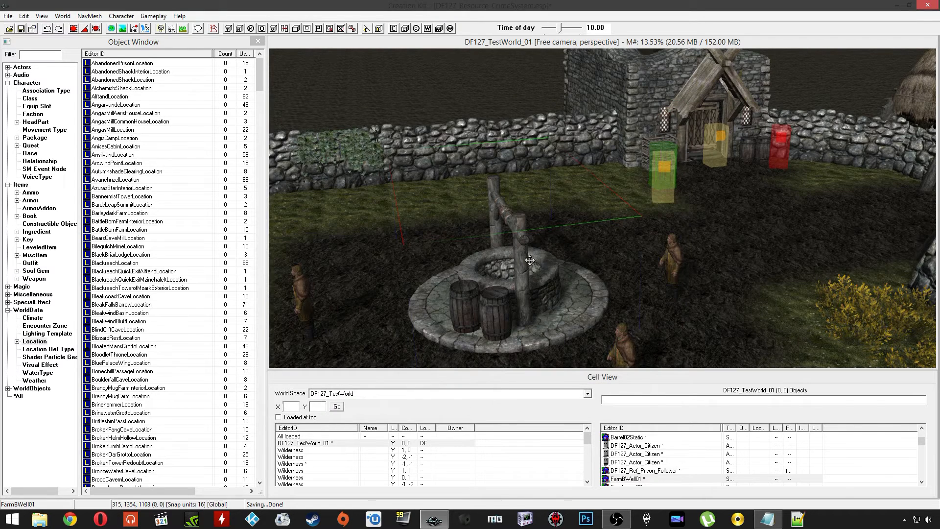
# Open the interior cell DF127_Test_GuardHouse for editing
pyautogui.click(367, 394)
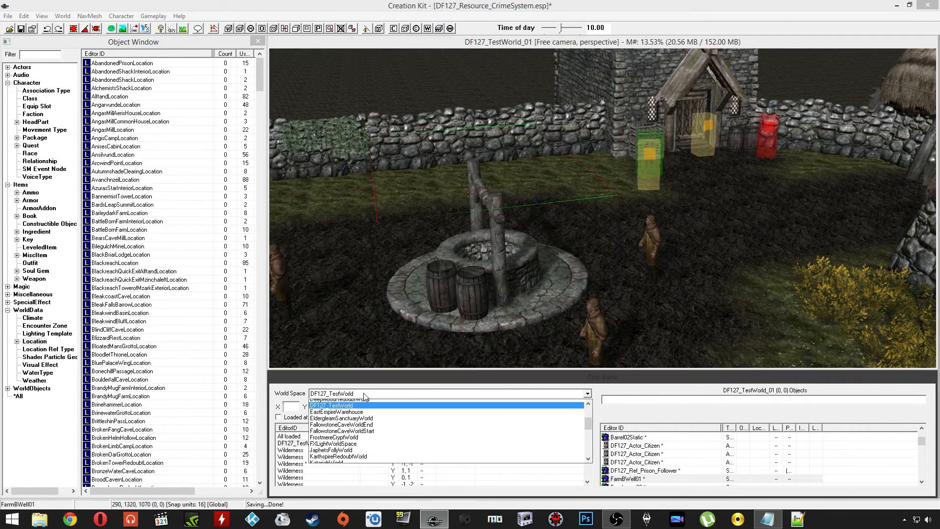
pyautogui.click(356, 402)
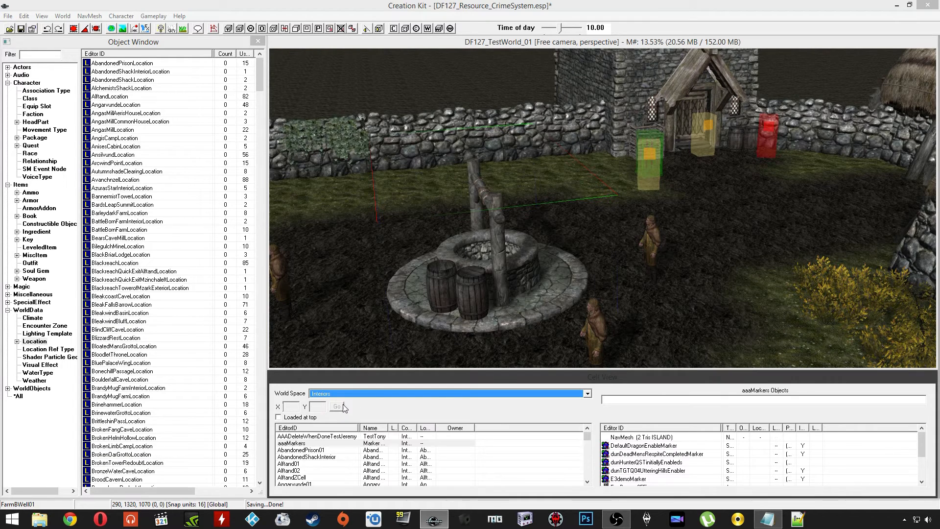
pyautogui.click(308, 450)
pyautogui.write('df')
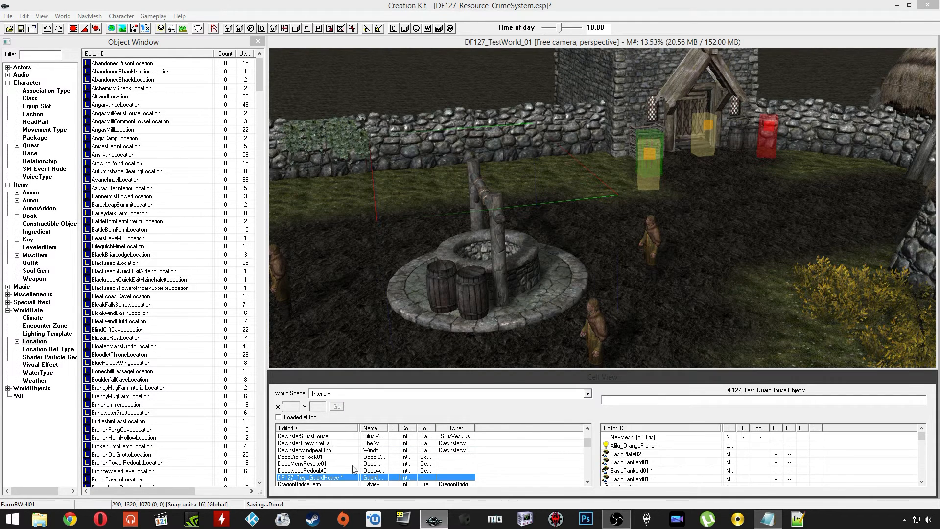
pyautogui.rightClick(320, 477)
pyautogui.click(354, 434)
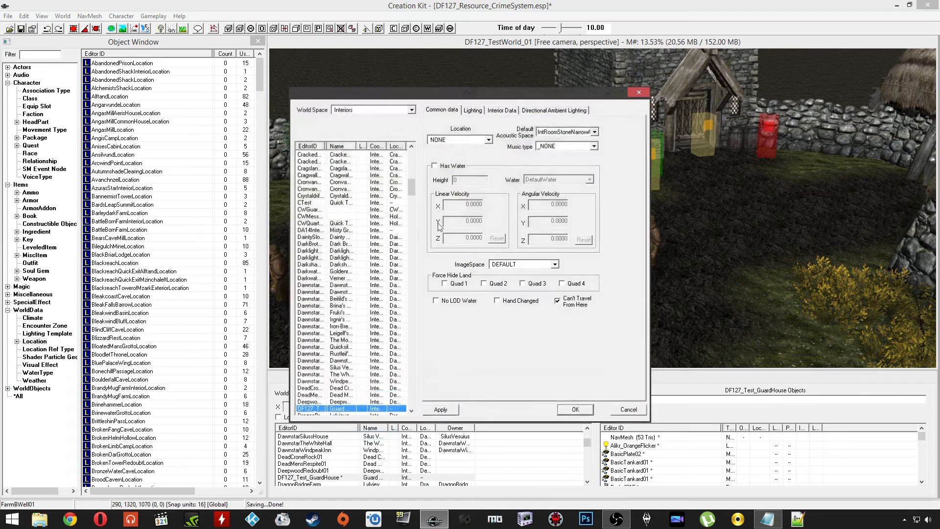
pyautogui.click(62, 16)
pyautogui.moveTo(89, 16)
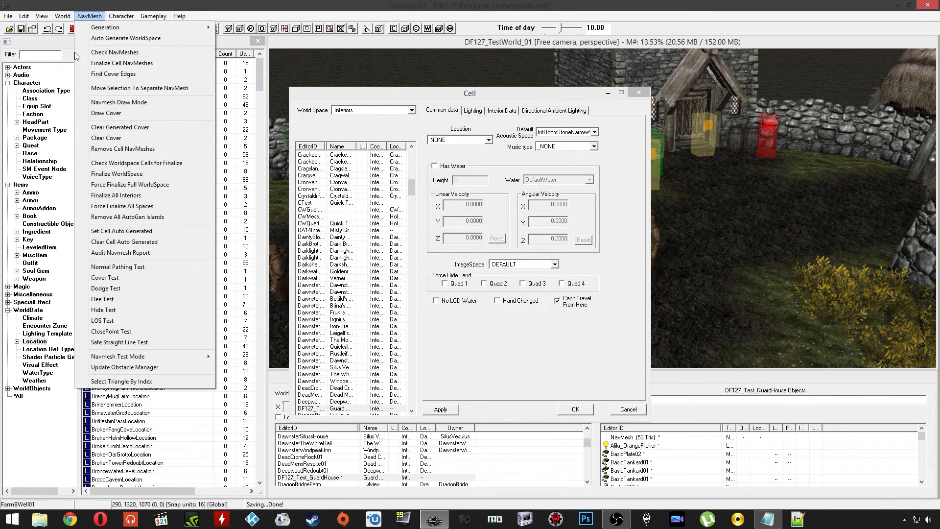
pyautogui.click(469, 362)
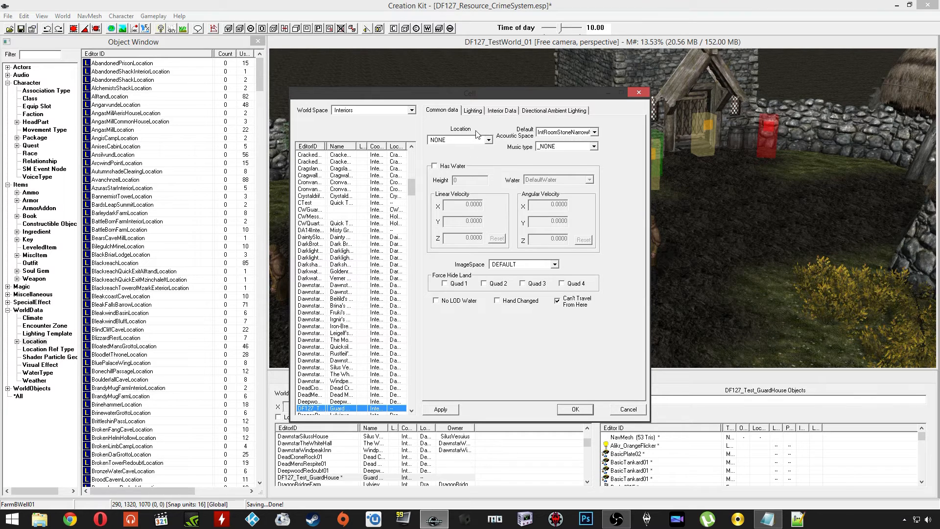
# Assign DF127_Location_Jail as the location of the guard house cell
pyautogui.click(466, 141)
pyautogui.click(466, 142)
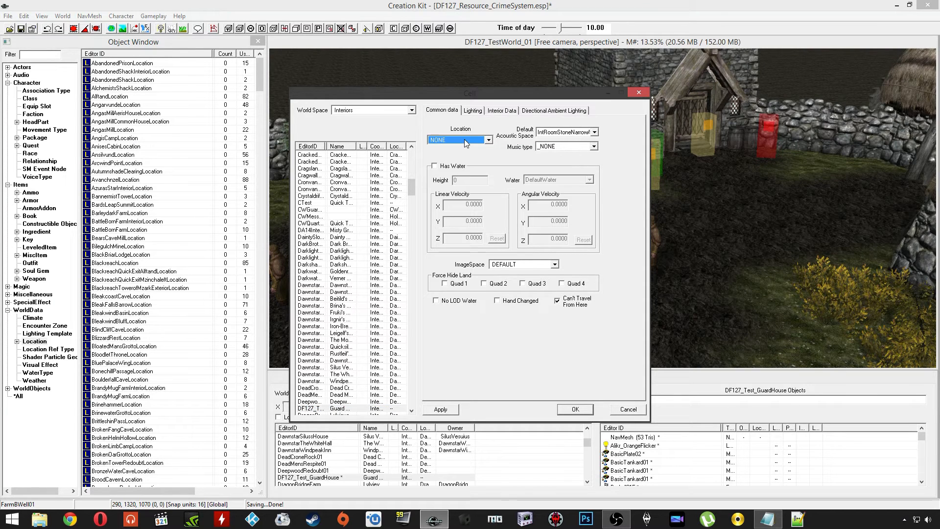
pyautogui.click(467, 142)
pyautogui.click(466, 148)
# Set the guard house cell's owner faction to DF127_Faction_Crime, mark it as a public area, and accept the cell changes
pyautogui.click(473, 111)
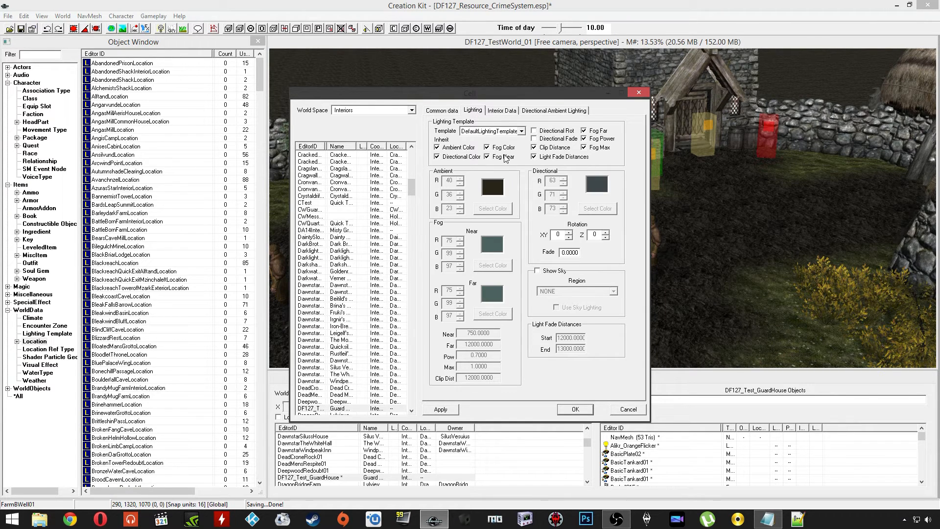
pyautogui.click(504, 111)
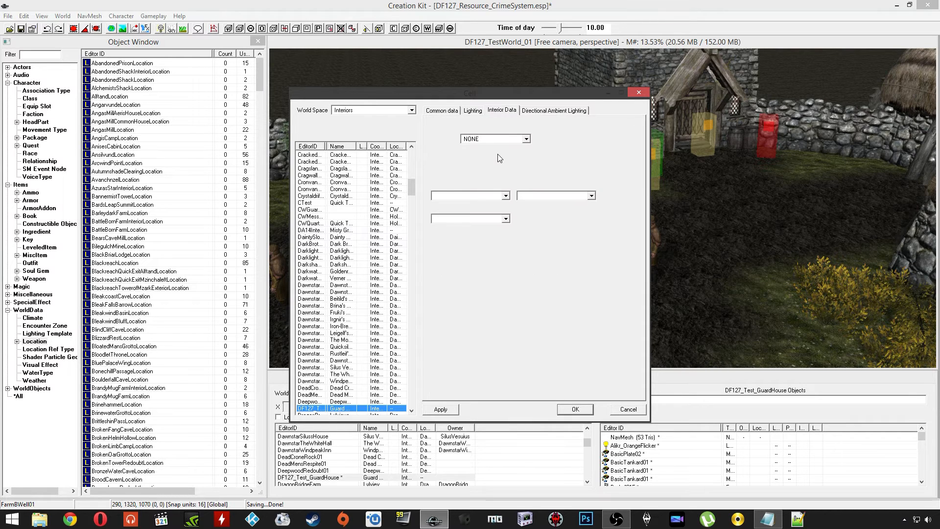
pyautogui.moveTo(490, 124); pyautogui.dragTo(446, 123)
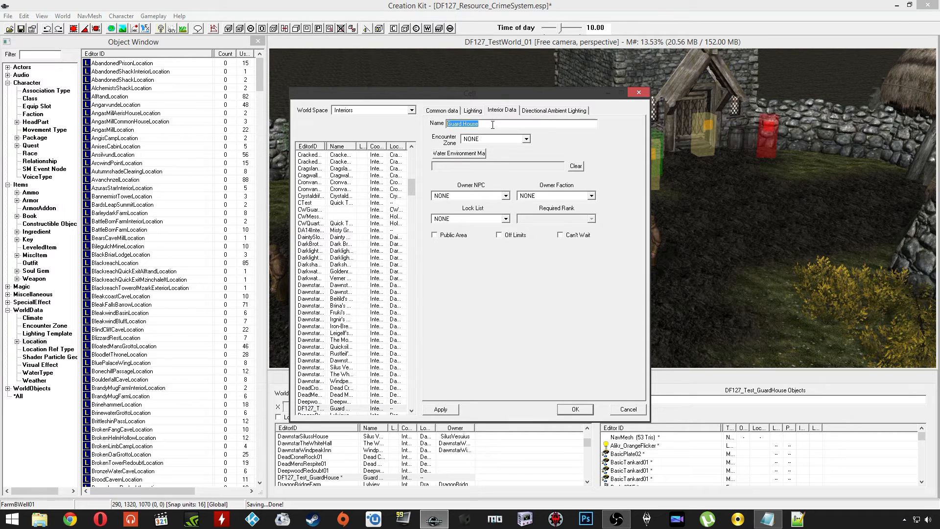
pyautogui.click(492, 124)
pyautogui.click(476, 140)
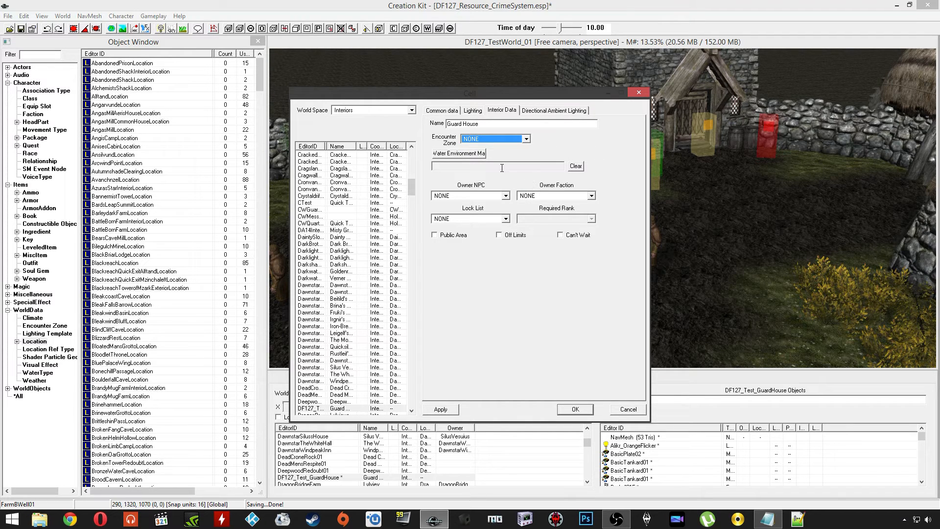
pyautogui.click(542, 197)
pyautogui.write('df')
pyautogui.click(544, 197)
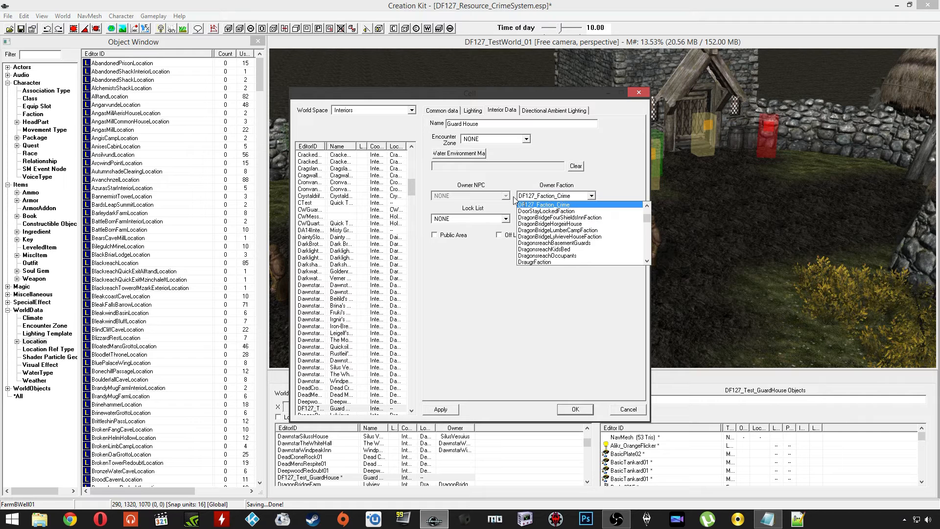
pyautogui.click(555, 205)
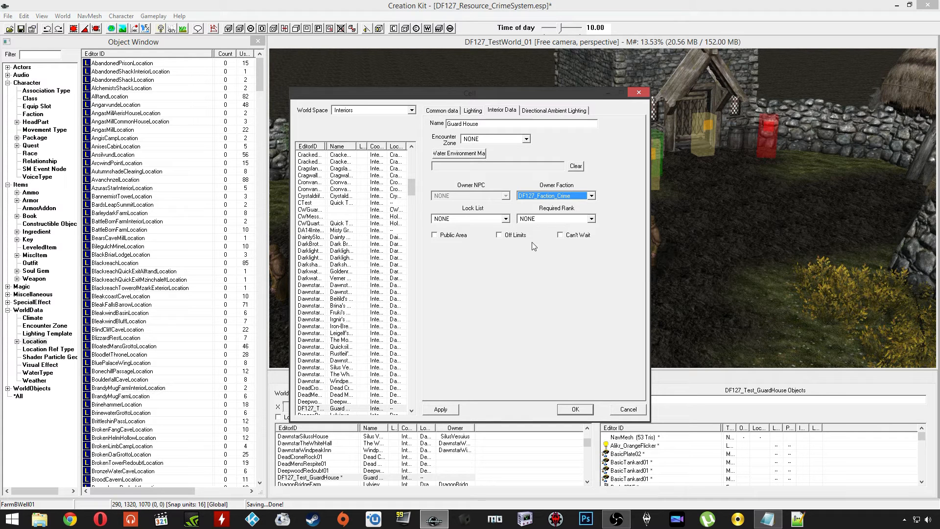
pyautogui.click(435, 235)
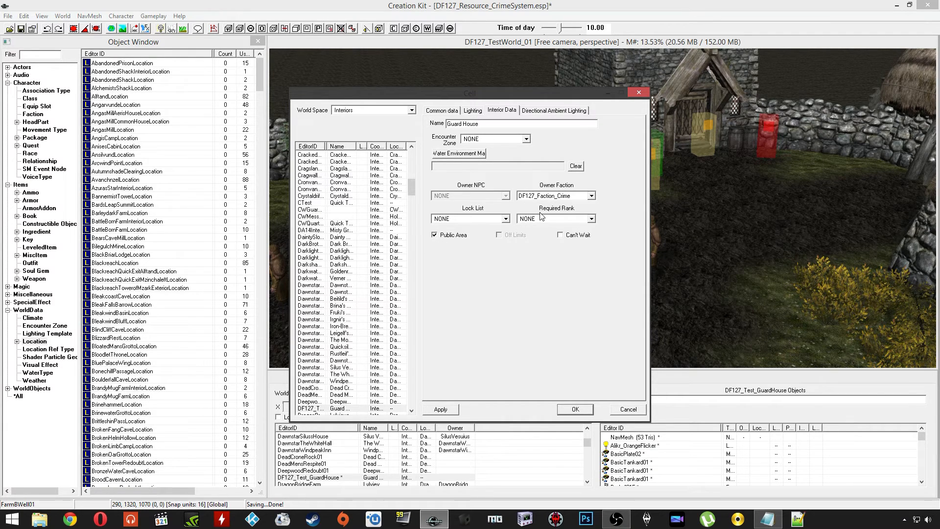
pyautogui.click(575, 409)
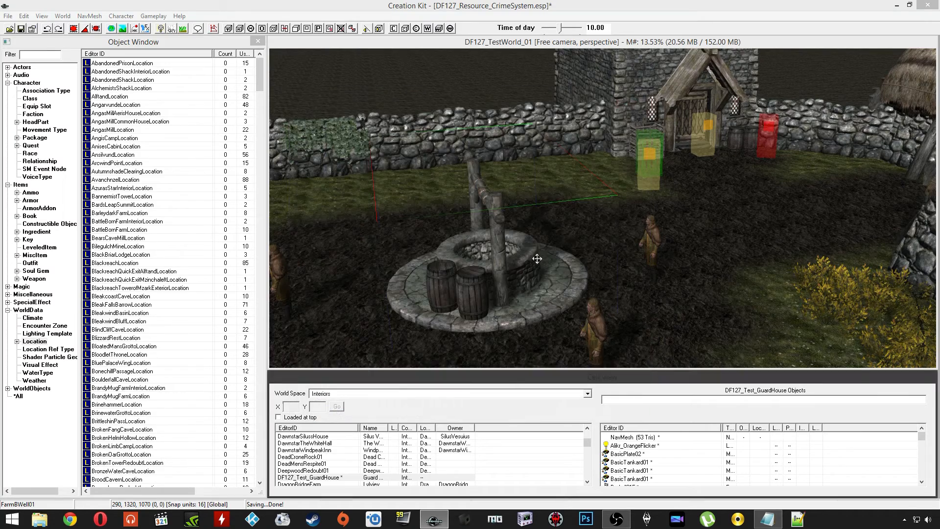
# Save the plugin and load the guard house interior to view its evidence chests
pyautogui.keyDown('shift'); pyautogui.moveTo(473, 237); pyautogui.dragTo(515, 230, button='middle'); pyautogui.keyUp('shift')
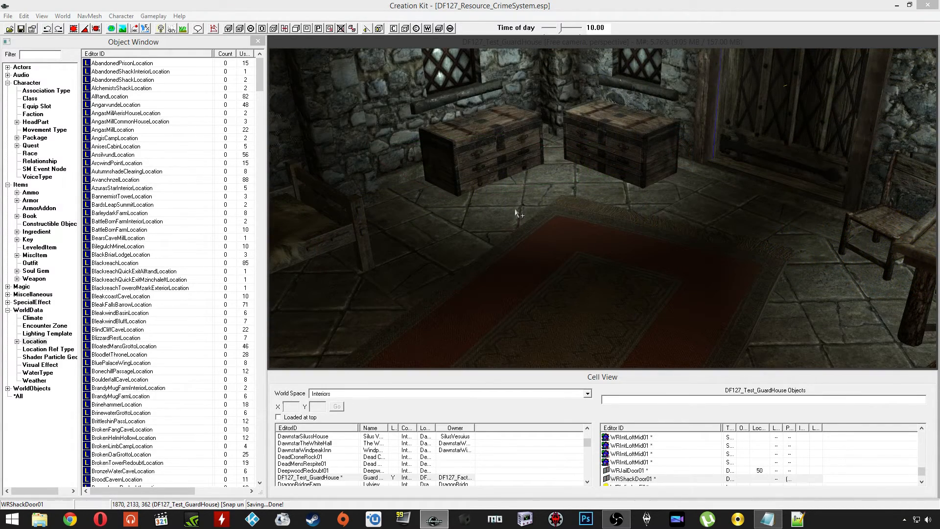
pyautogui.click(517, 167)
pyautogui.moveTo(491, 174); pyautogui.dragTo(498, 175, button='middle')
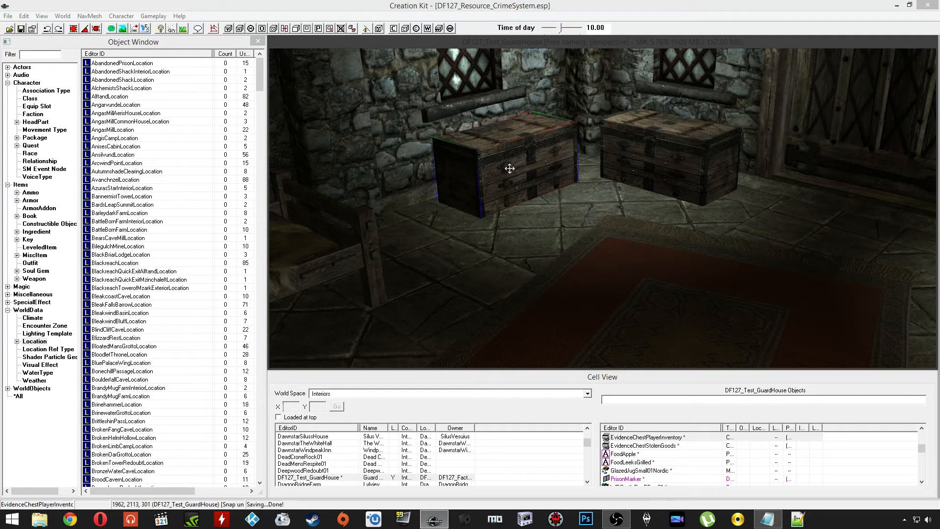
pyautogui.moveTo(501, 177)
pyautogui.mouseDown(button='middle')
pyautogui.moveTo(506, 183)
pyautogui.moveTo(508, 175)
pyautogui.mouseUp(button='middle')
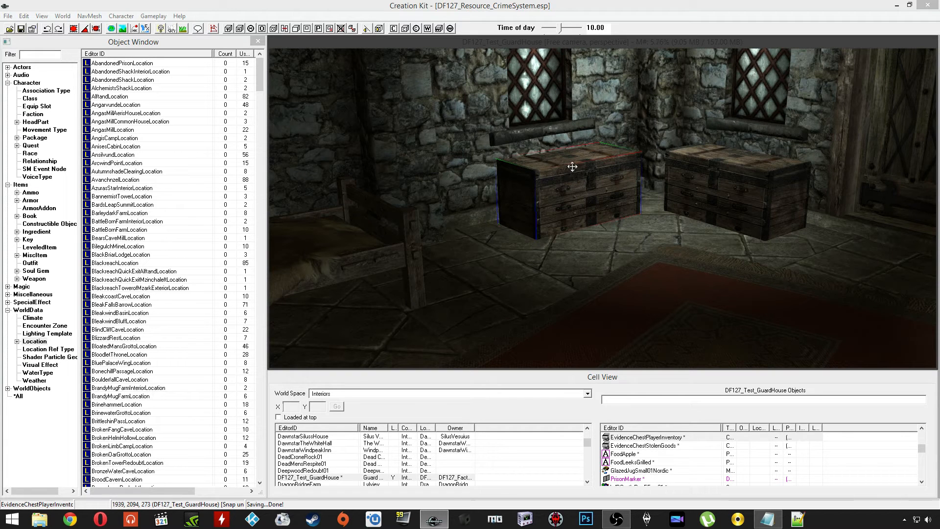
# Filter the actors by df127 and open DF127_Actor_Citizen for editing
pyautogui.click(8, 67)
pyautogui.click(30, 74)
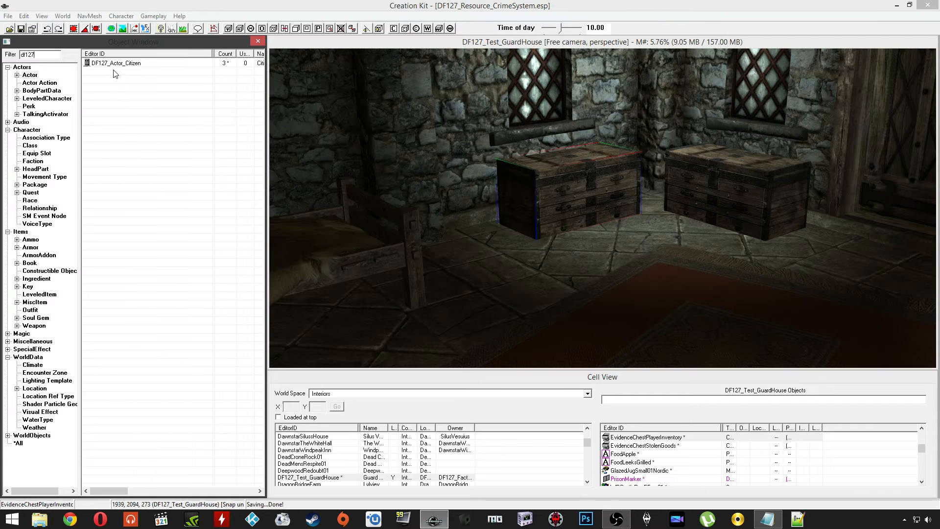
pyautogui.click(122, 65)
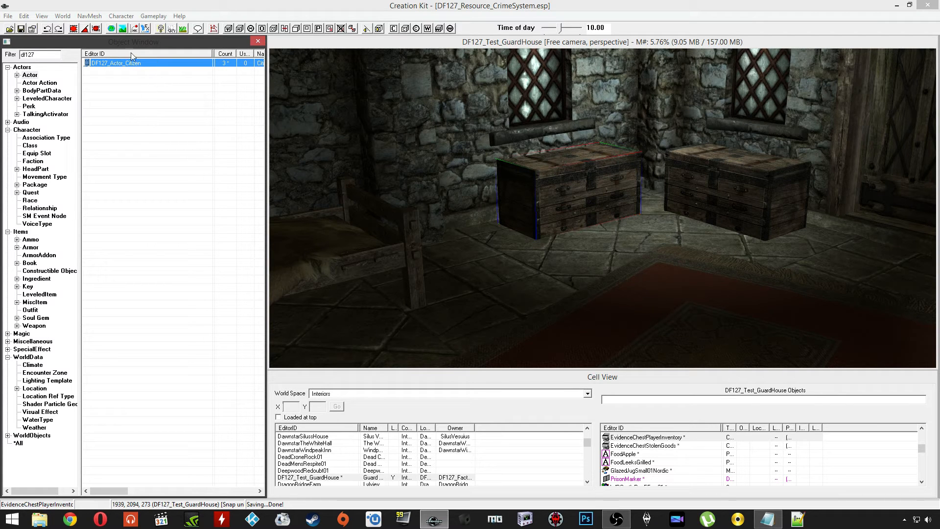
pyautogui.doubleClick(110, 64)
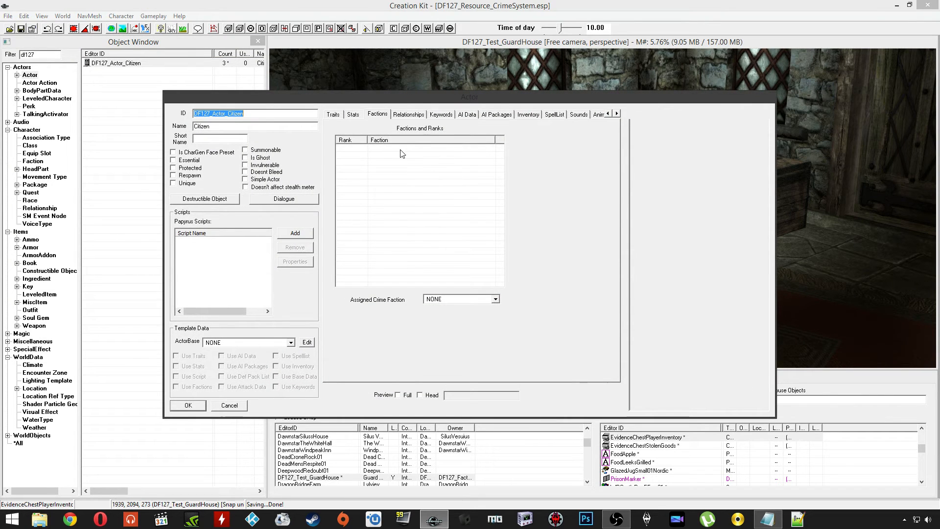
# Add DF127_Faction_Crime to the citizen actor's faction list, filtering the available factions by df12
pyautogui.click(401, 163)
pyautogui.rightClick(403, 167)
pyautogui.click(415, 174)
pyautogui.click(239, 129)
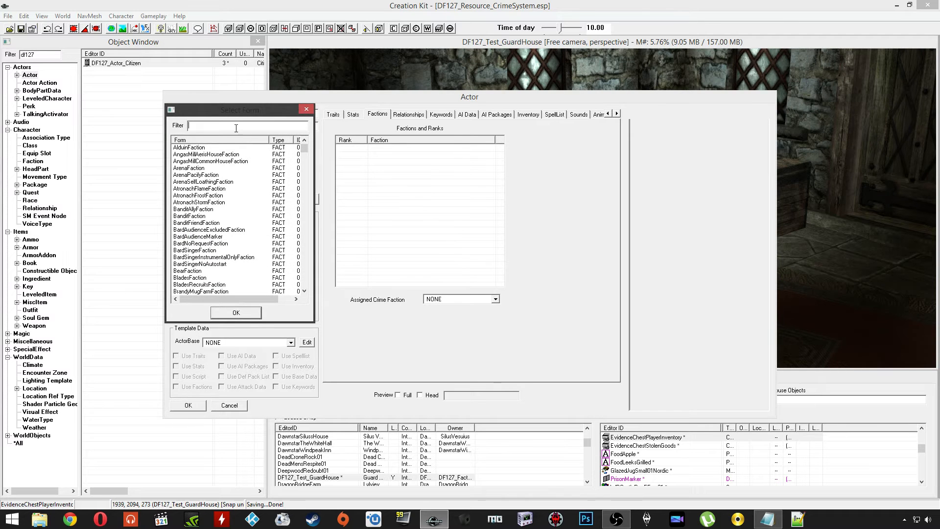
pyautogui.moveTo(240, 114); pyautogui.dragTo(288, 147)
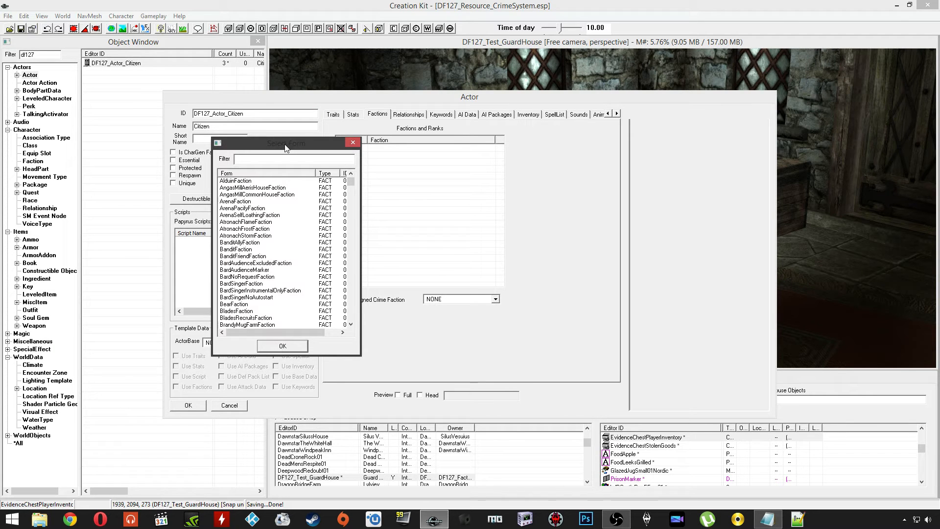
pyautogui.write('df12')
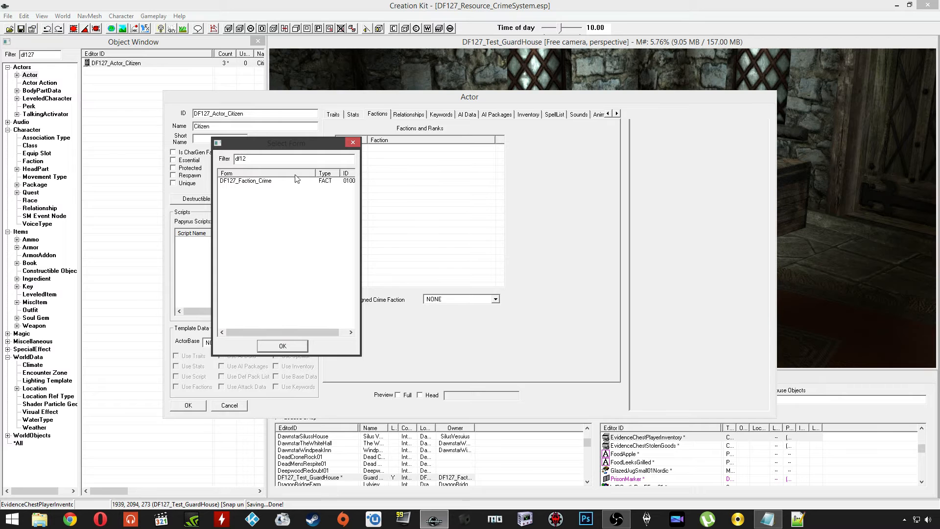
pyautogui.click(245, 182)
pyautogui.click(283, 346)
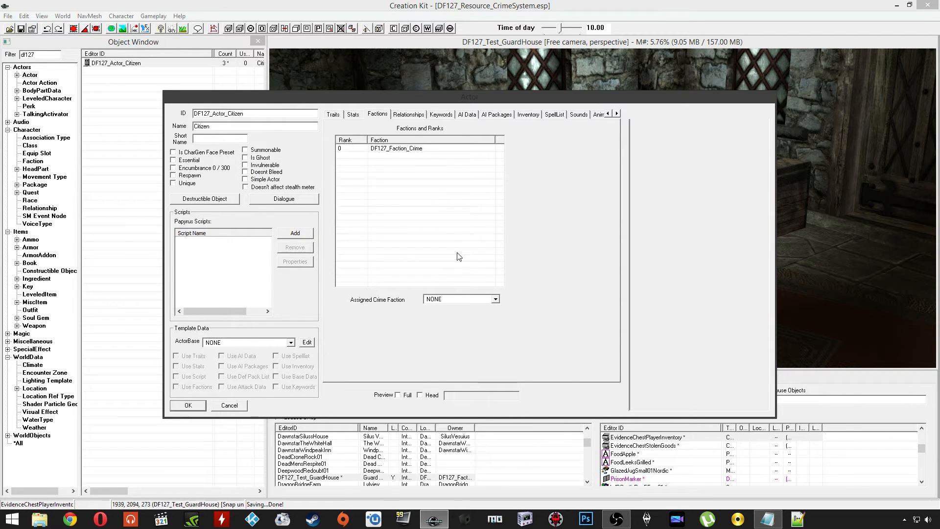
# Set the citizen's assigned crime faction to DF127_Faction_Crime, then save the actor and accept all warnings
pyautogui.click(437, 299)
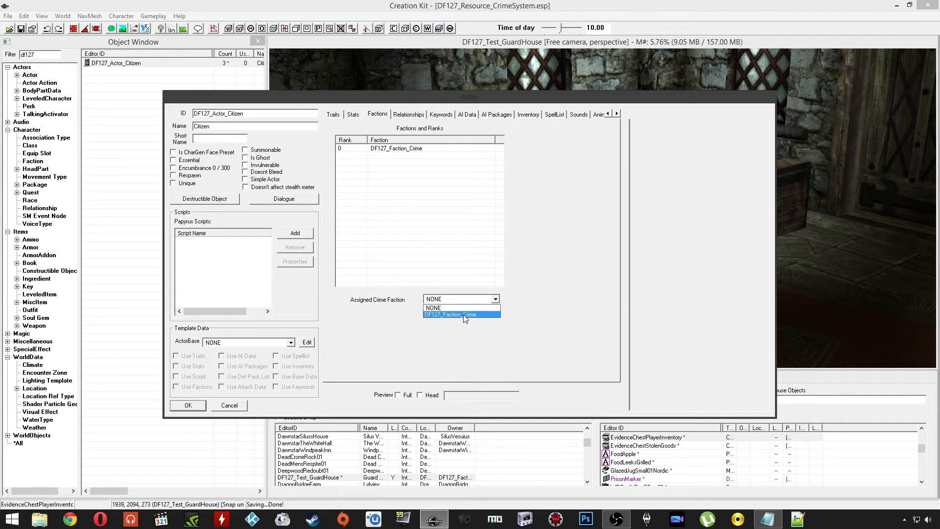
pyautogui.click(464, 314)
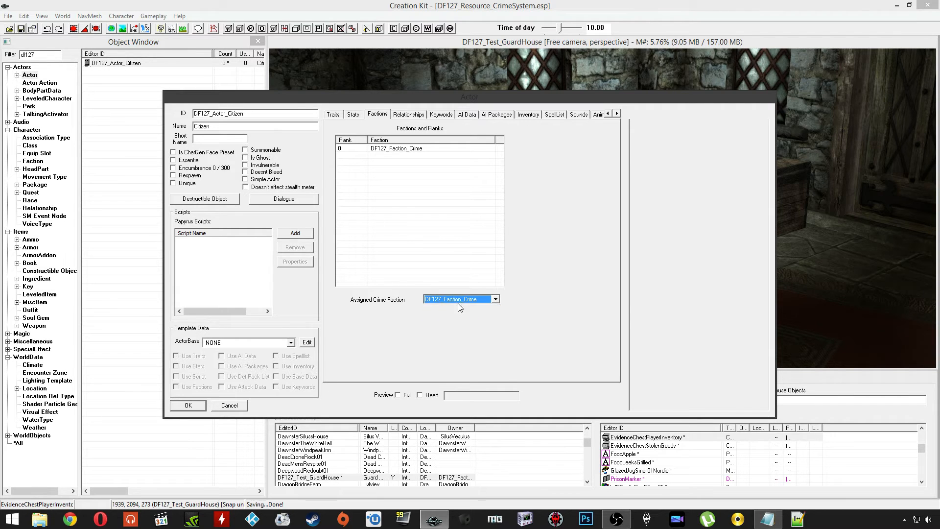
pyautogui.click(414, 207)
pyautogui.click(188, 406)
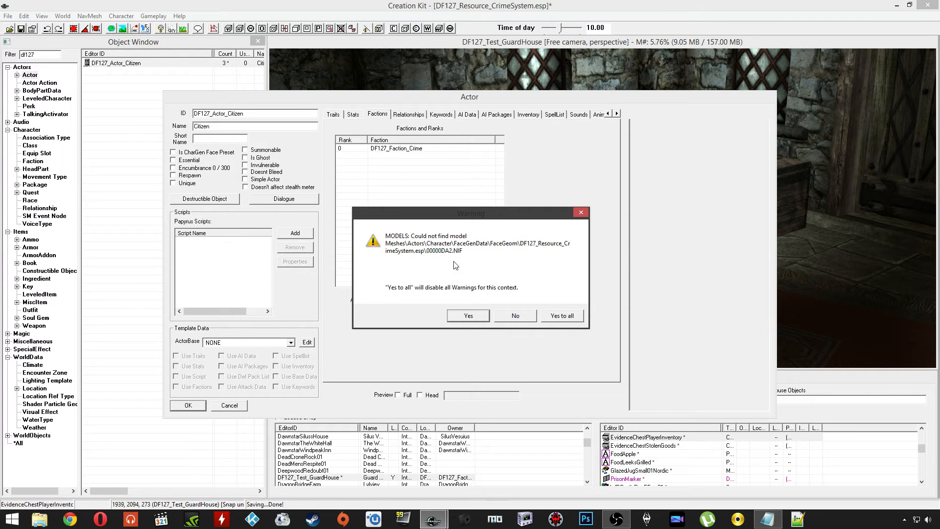
pyautogui.click(569, 312)
pyautogui.click(385, 195)
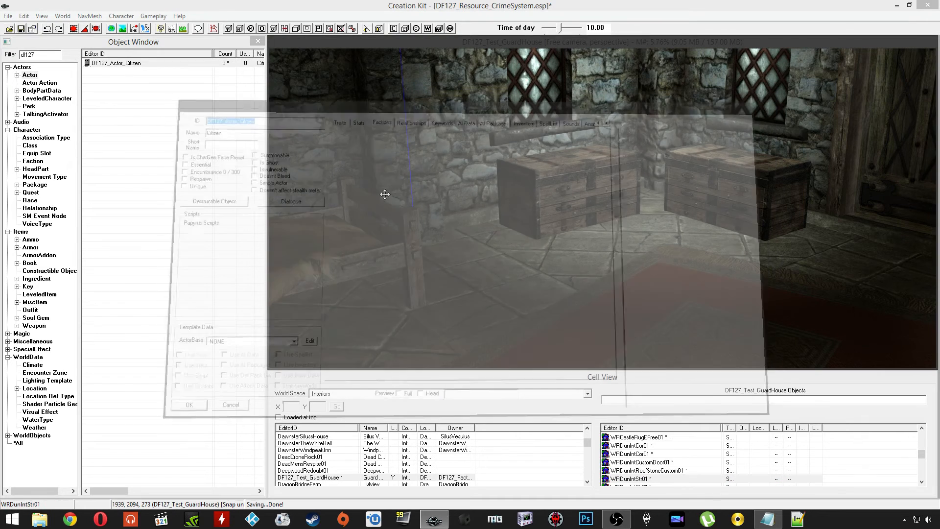
pyautogui.moveTo(367, 207); pyautogui.dragTo(376, 195, button='middle')
pyautogui.click(159, 102)
pyautogui.moveTo(132, 78); pyautogui.dragTo(212, 62)
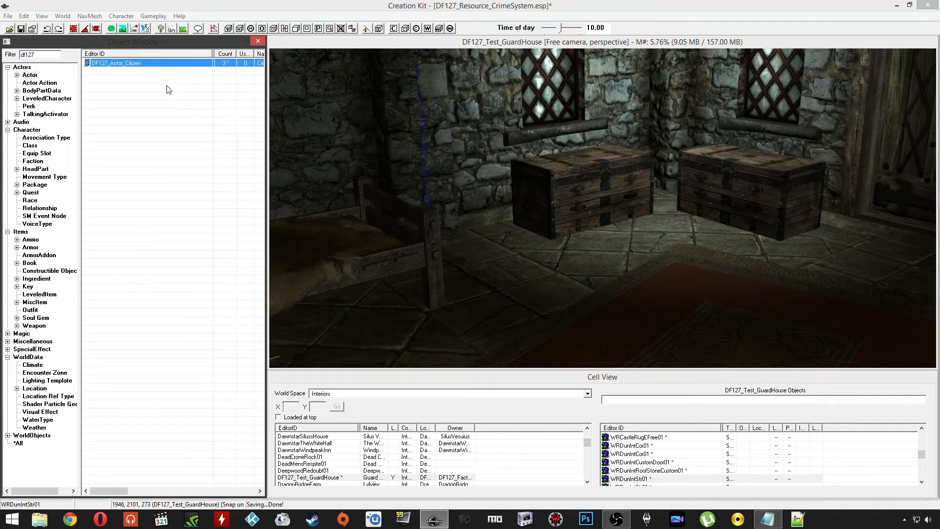
pyautogui.click(146, 104)
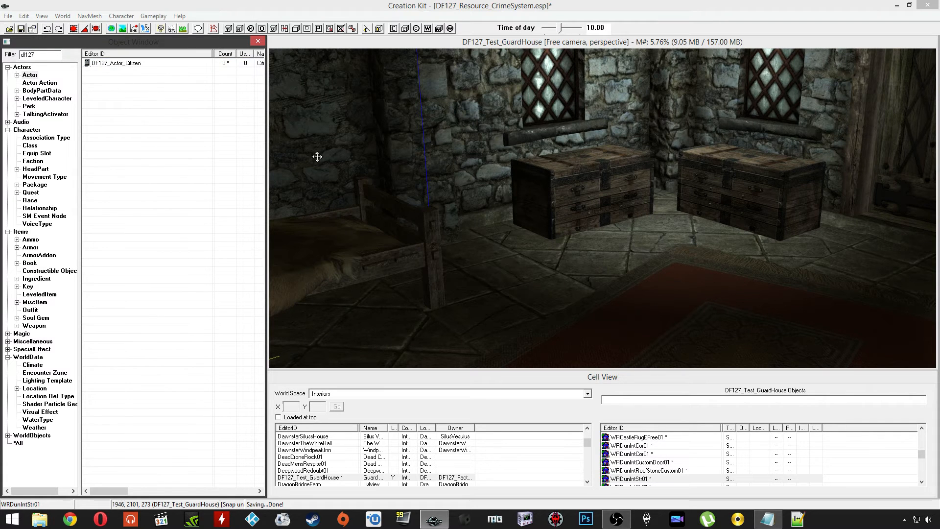
pyautogui.moveTo(503, 163); pyautogui.dragTo(505, 169, button='middle')
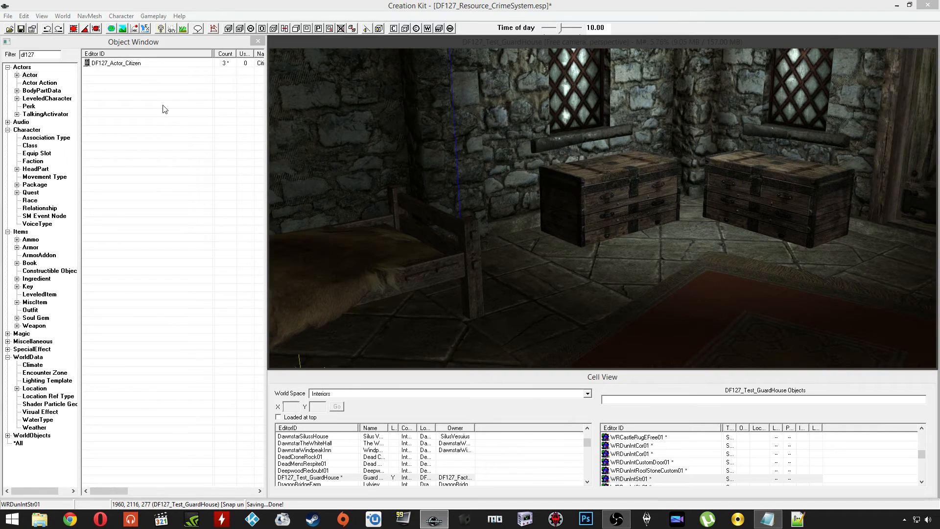
# Create a new actor with the ID DF127_Actor_Guard_01 and the name Guard, without an actor base template
pyautogui.rightClick(141, 111)
pyautogui.click(155, 116)
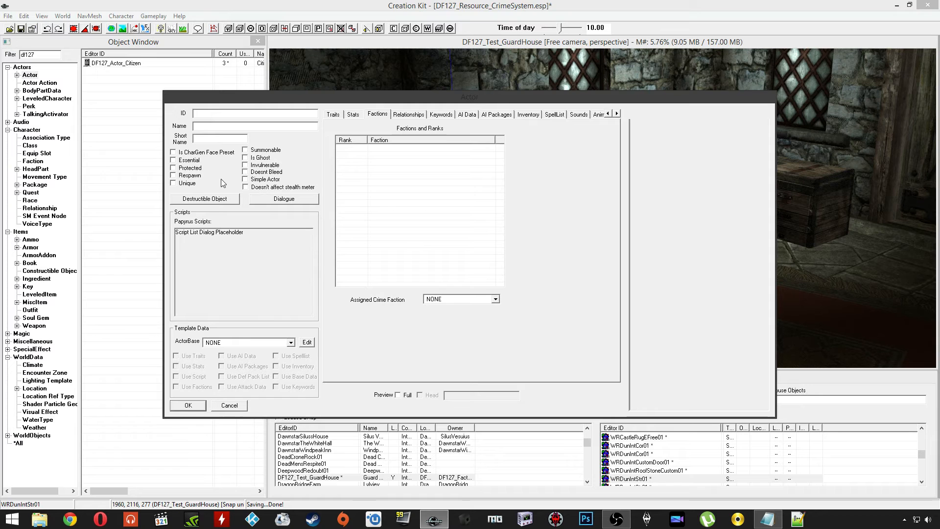
pyautogui.click(234, 343)
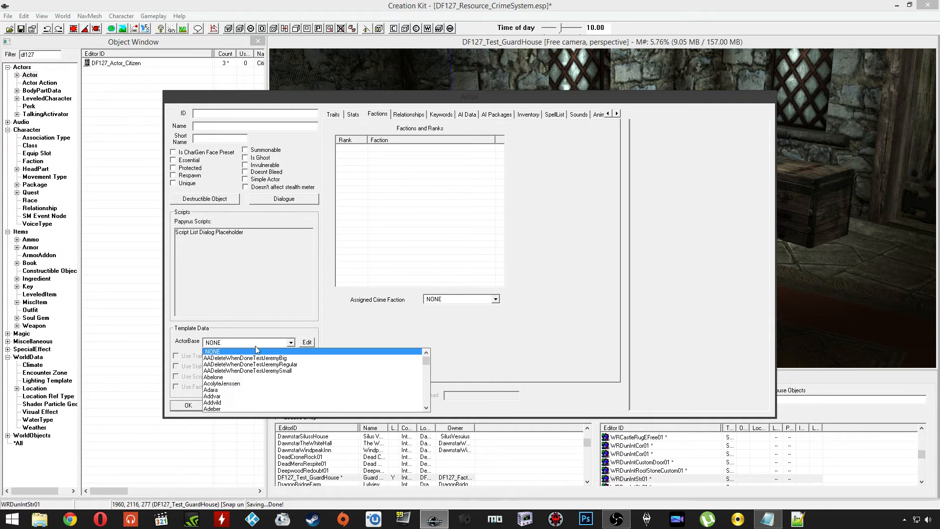
pyautogui.click(236, 343)
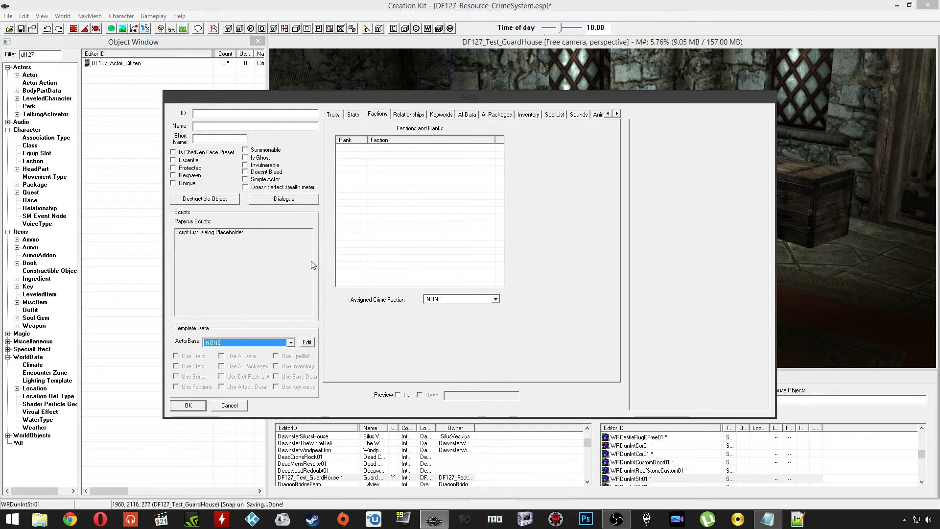
pyautogui.click(392, 191)
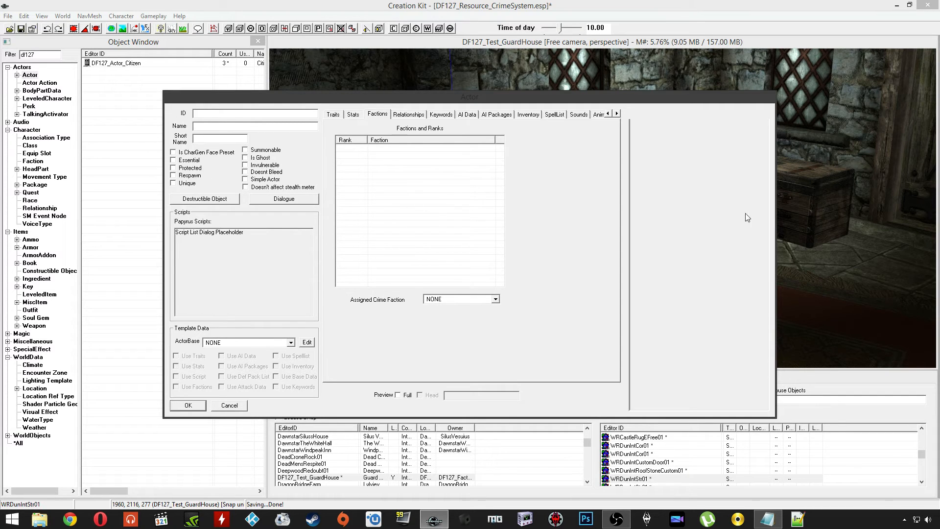
pyautogui.click(279, 113)
pyautogui.write('_01')
pyautogui.click(189, 177)
pyautogui.click(189, 184)
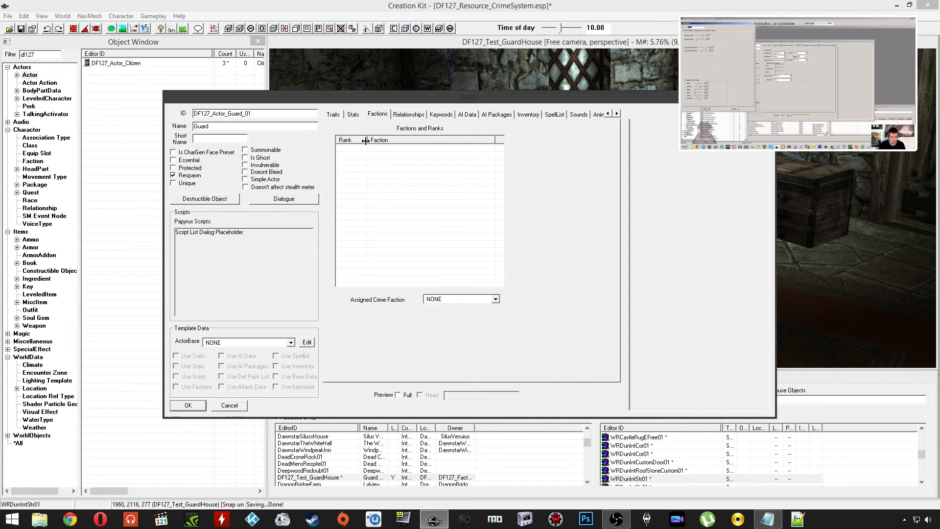
# Set the guard actor's race to NordRace in its traits
pyautogui.click(333, 115)
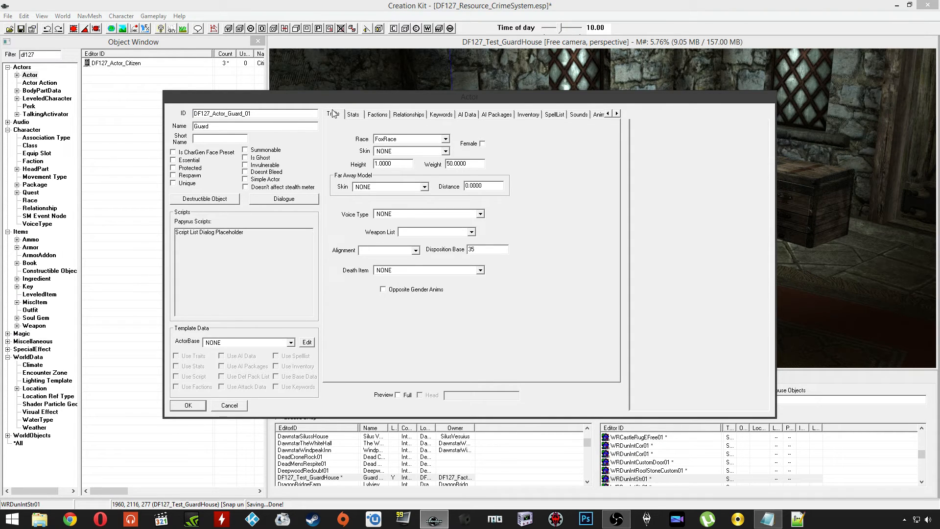
pyautogui.click(386, 140)
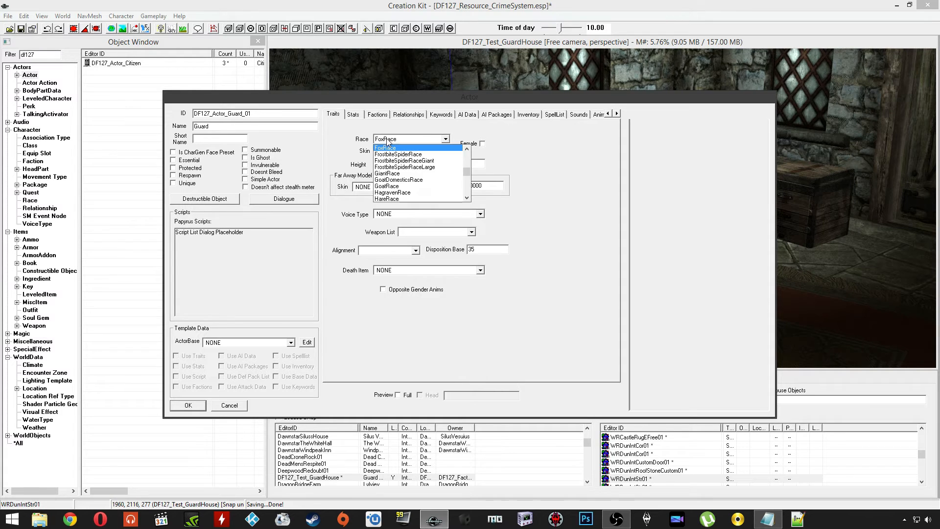
pyautogui.click(385, 140)
pyautogui.press('n')
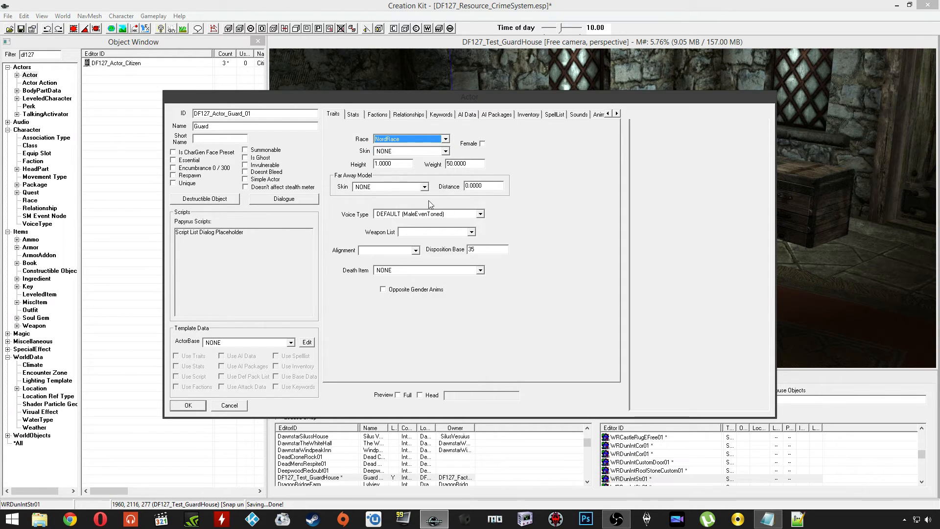
# Set the guard's voice type to MaleGuard after checking the available female voice types
pyautogui.click(405, 214)
pyautogui.click(405, 213)
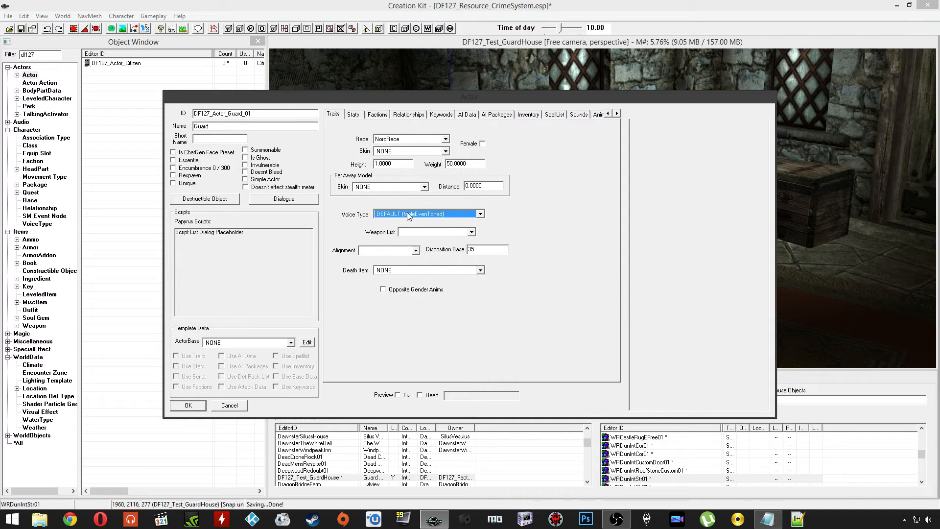
pyautogui.press('m')
pyautogui.click(425, 214)
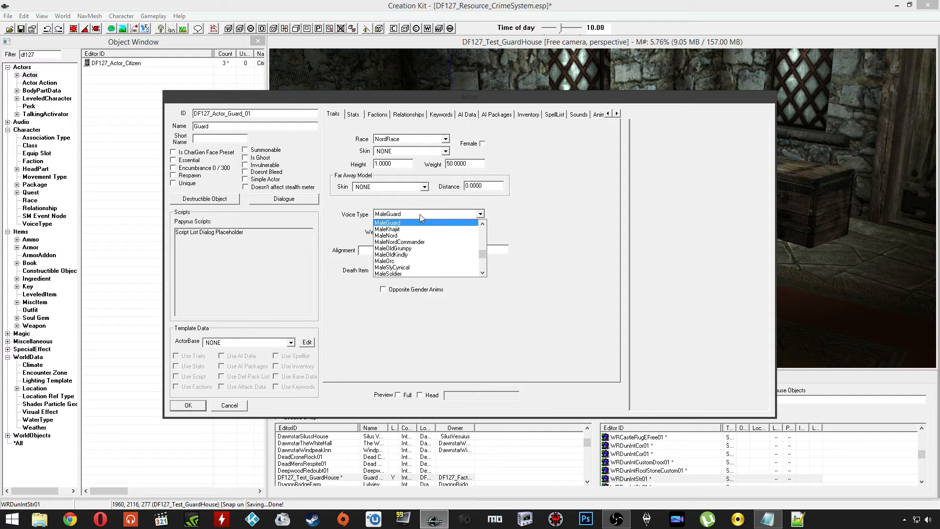
pyautogui.press('f')
pyautogui.scroll(-2, 426, 249)
pyautogui.scroll(-2, 425, 264)
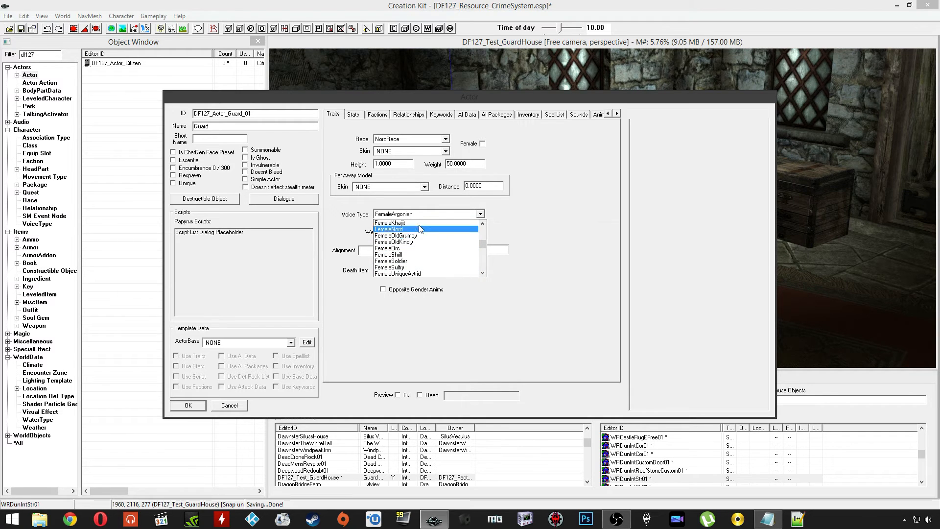
pyautogui.scroll(1, 424, 240)
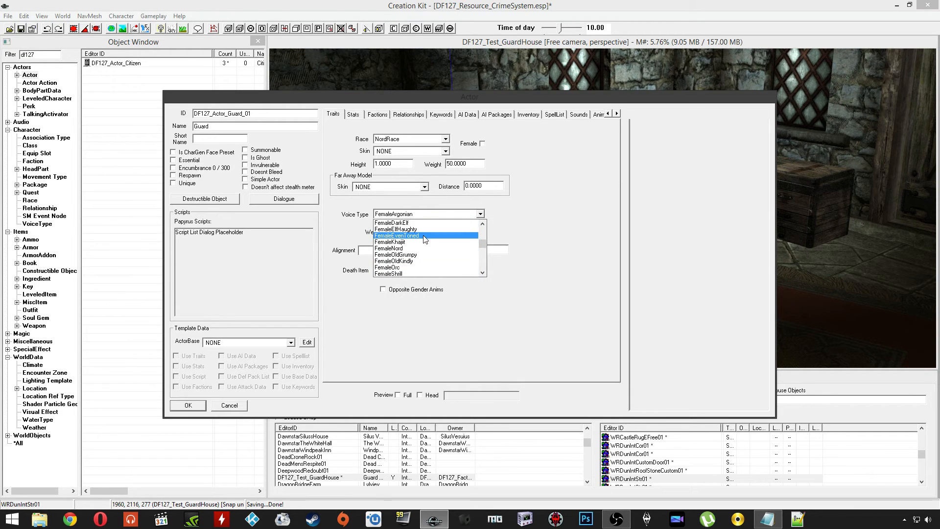
pyautogui.write('maleg')
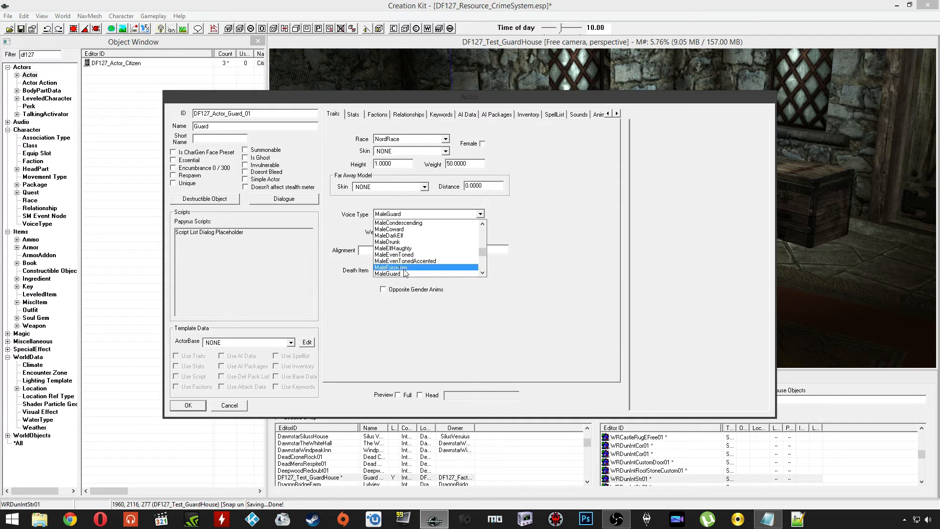
pyautogui.press('Return')
pyautogui.click(487, 251)
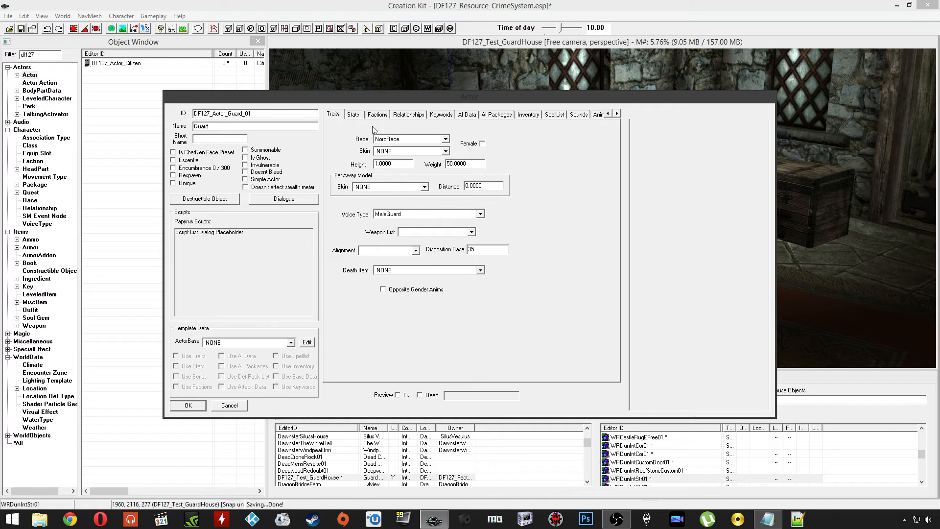
# Set the guard's stats to level 10 with auto-calculated stats and the CombatWitchblade class, and review the resulting skills
pyautogui.click(354, 115)
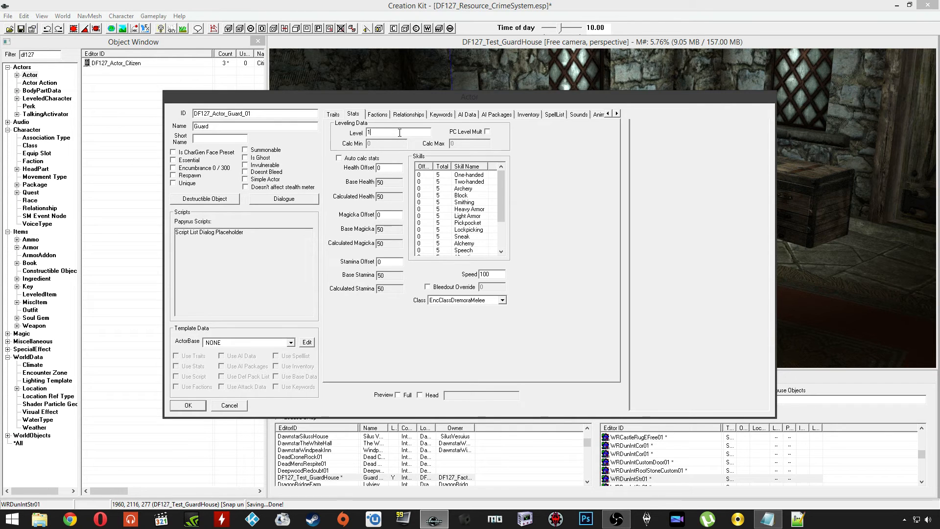
pyautogui.write('10')
pyautogui.click(338, 157)
pyautogui.click(502, 300)
pyautogui.scroll(10, 512, 319)
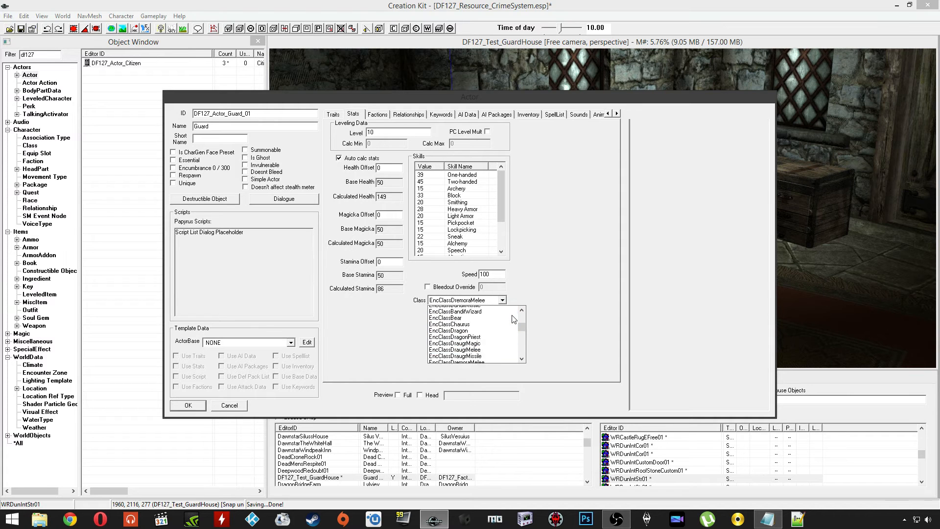
pyautogui.scroll(5, 512, 319)
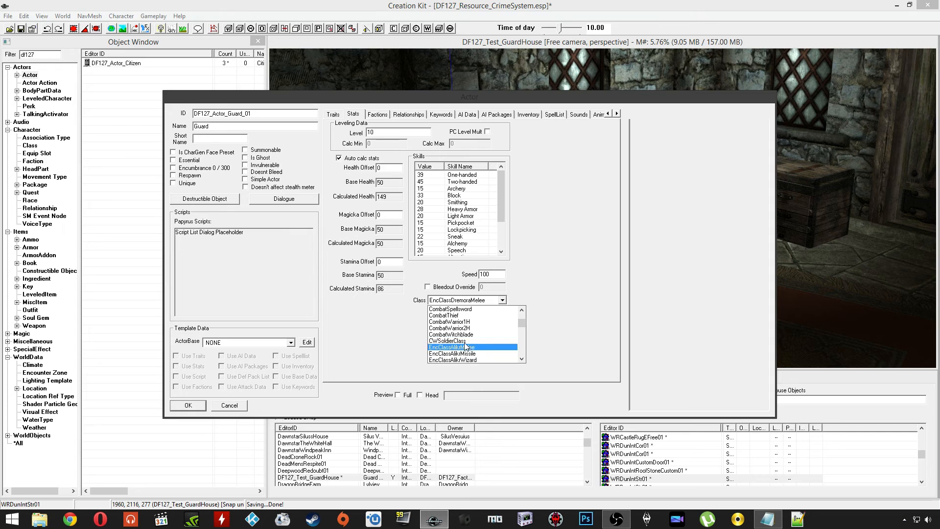
pyautogui.click(456, 353)
pyautogui.click(450, 223)
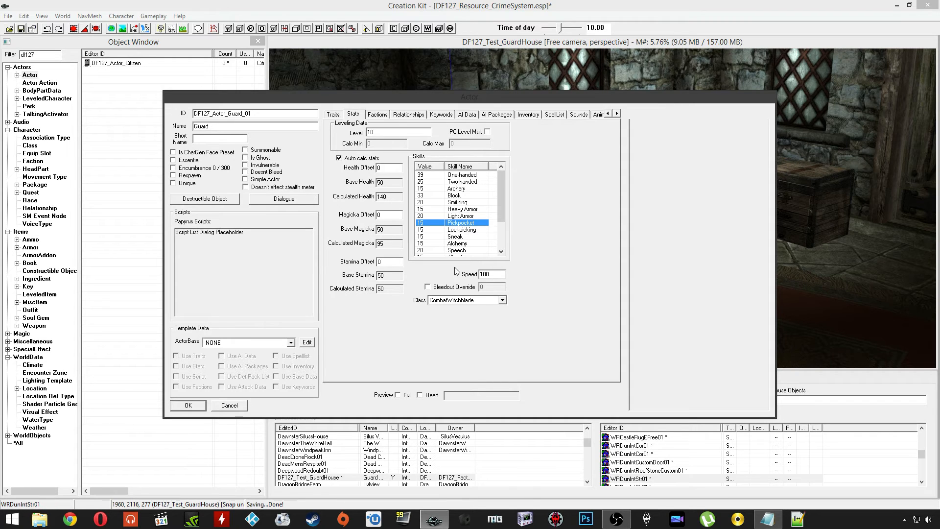
pyautogui.click(460, 231)
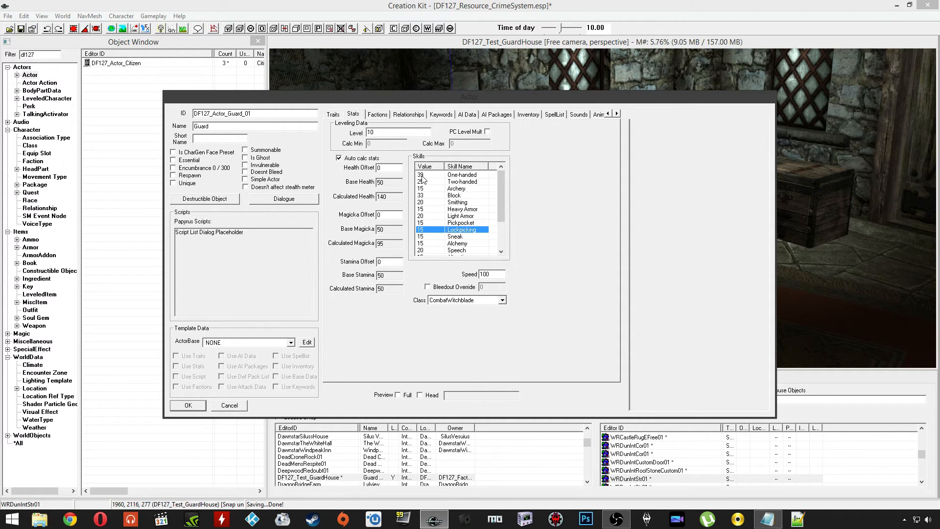
# Add GuardDialogueFaction to the guard's faction list, filtering the available factions by guarddia
pyautogui.click(376, 114)
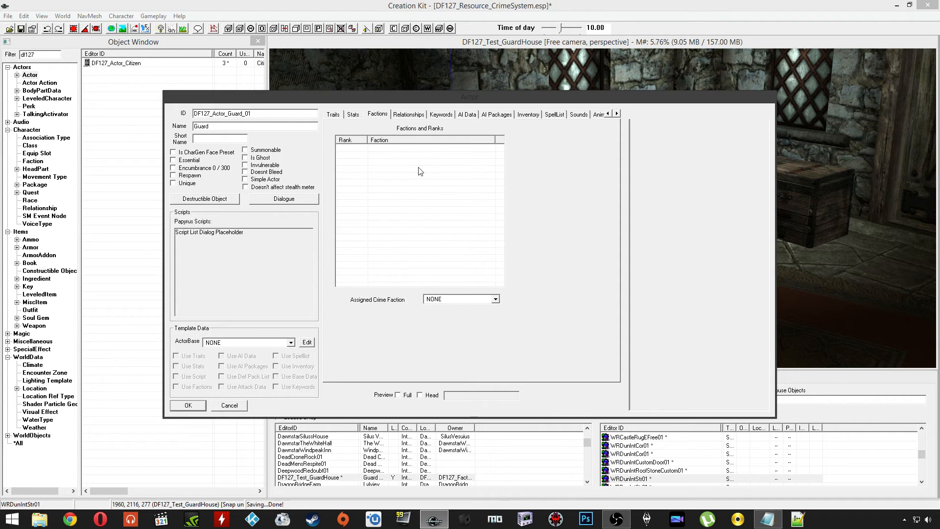
pyautogui.rightClick(395, 177)
pyautogui.click(395, 180)
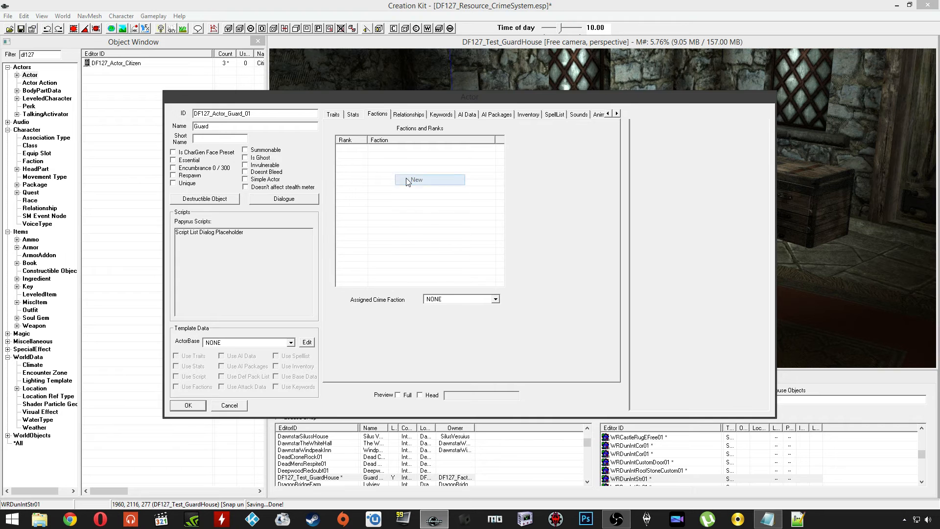
pyautogui.write('dialo')
pyautogui.press('BackSpace')
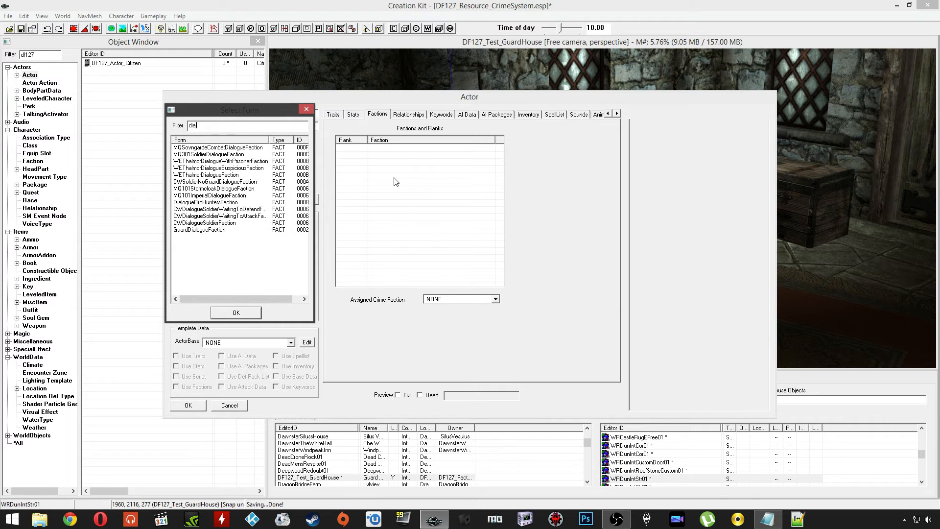
pyautogui.write('ard')
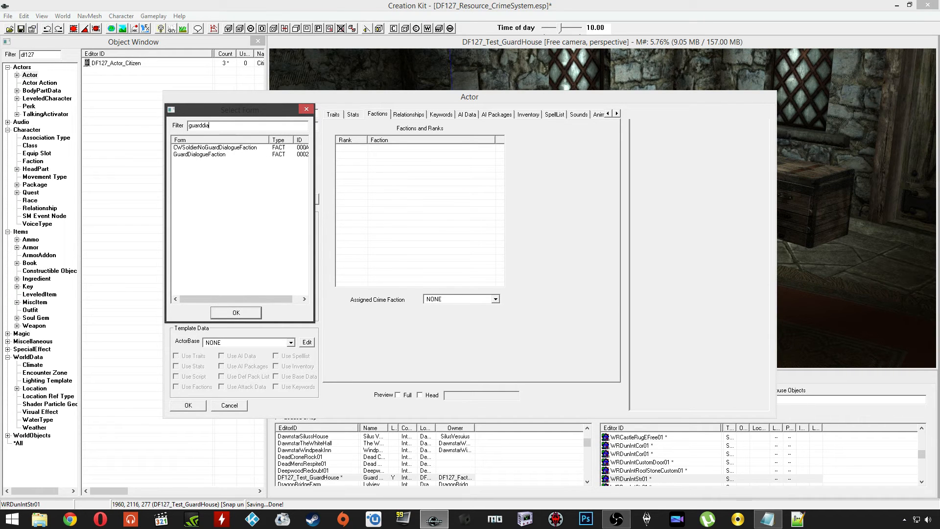
pyautogui.click(199, 154)
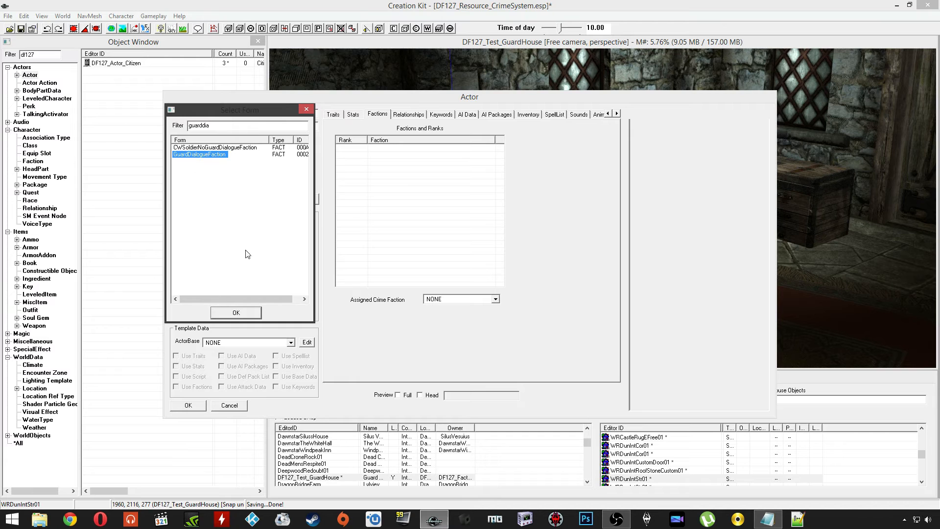
pyautogui.click(236, 313)
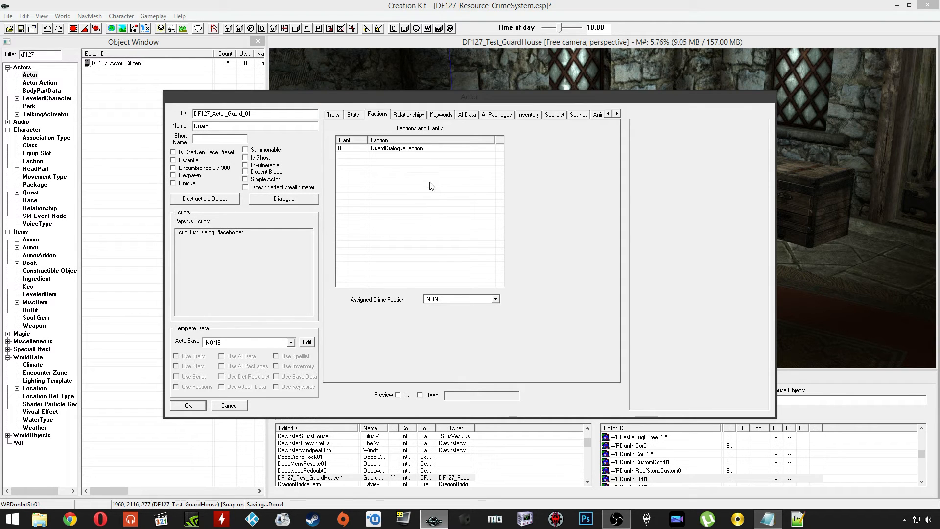
# Add IsGuardFaction to the guard's faction list
pyautogui.rightClick(403, 175)
pyautogui.click(413, 182)
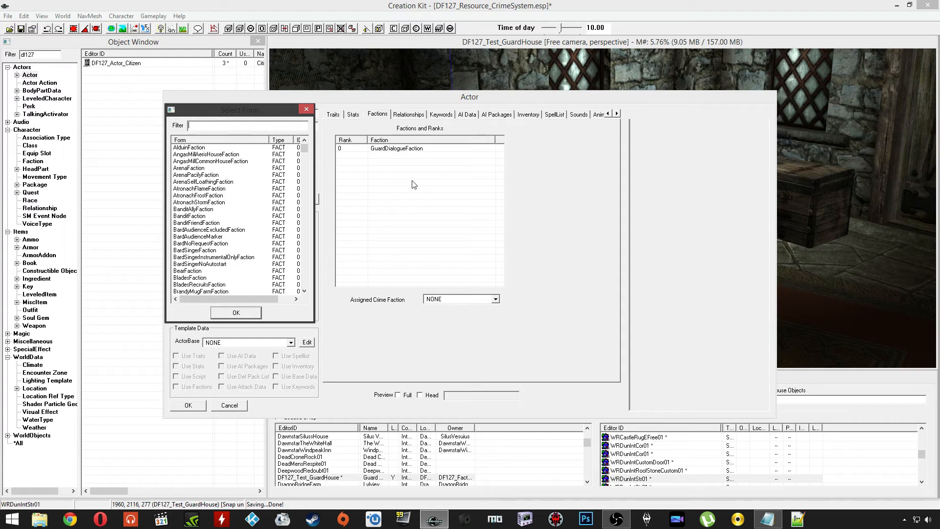
pyautogui.write('ishuyard')
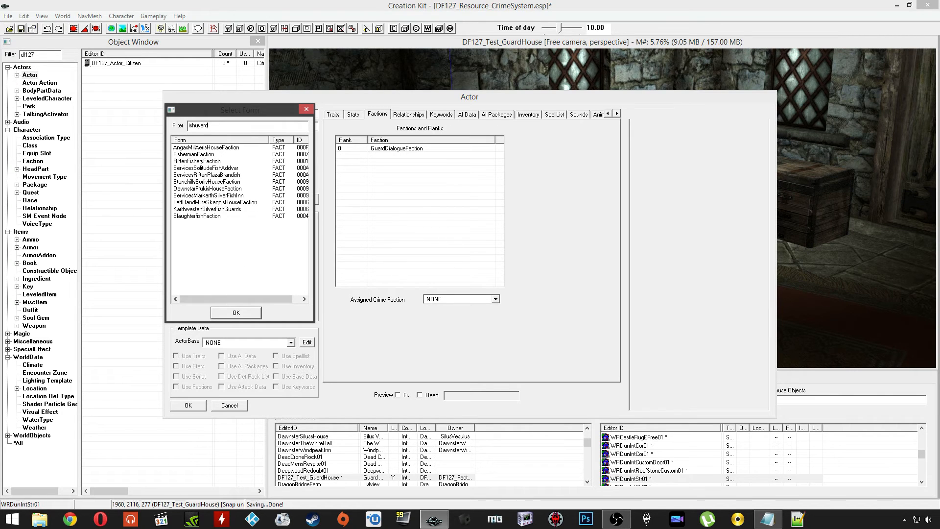
pyautogui.press('BackSpace')
pyautogui.press('BackSpace')
pyautogui.press('BackSpace')
pyautogui.press('BackSpace')
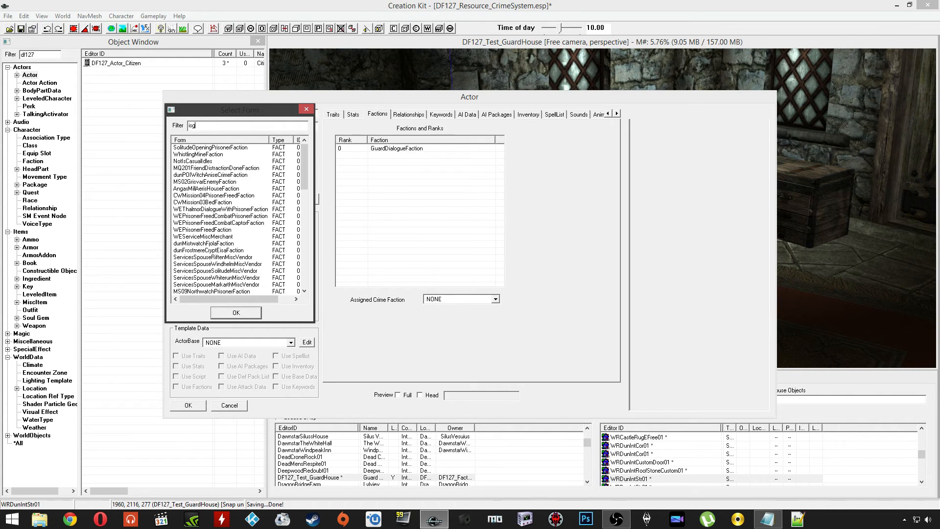
pyautogui.write('da')
pyautogui.doubleClick(194, 148)
# Add DF127_Faction_Crime to the guard's faction list, filtering the available factions by df127
pyautogui.rightClick(395, 187)
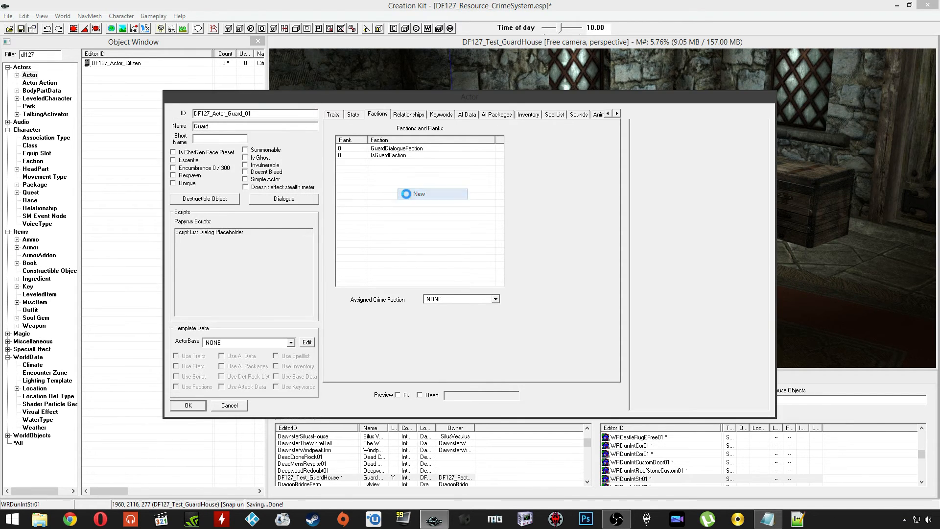
pyautogui.click(398, 191)
pyautogui.write('df127')
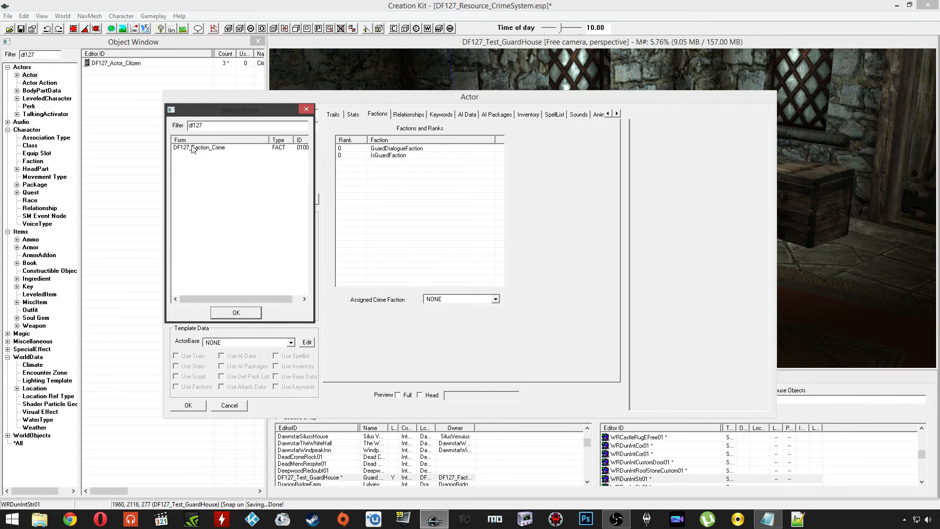
pyautogui.click(194, 148)
pyautogui.click(236, 313)
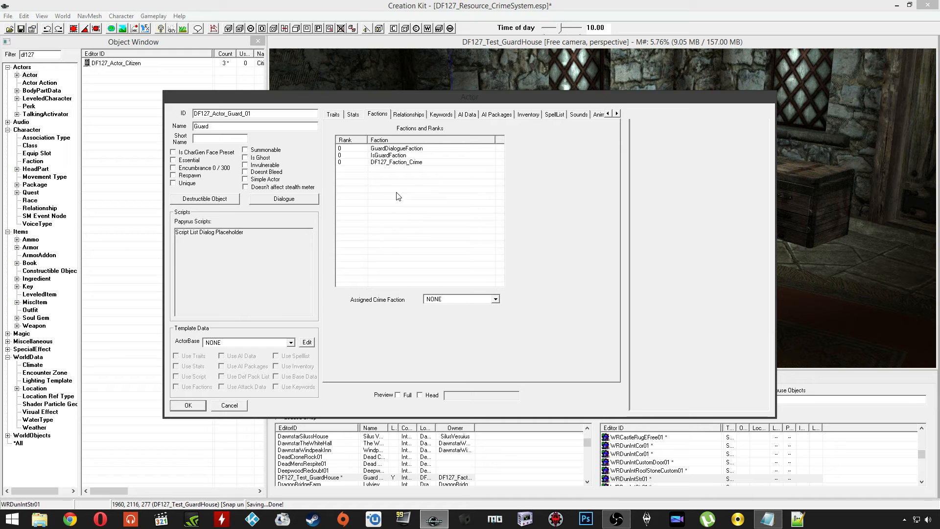
# Create a new faction with the ID DF127_Faction_Guards and the name Guards Faction
pyautogui.moveTo(387, 97); pyautogui.dragTo(464, 117)
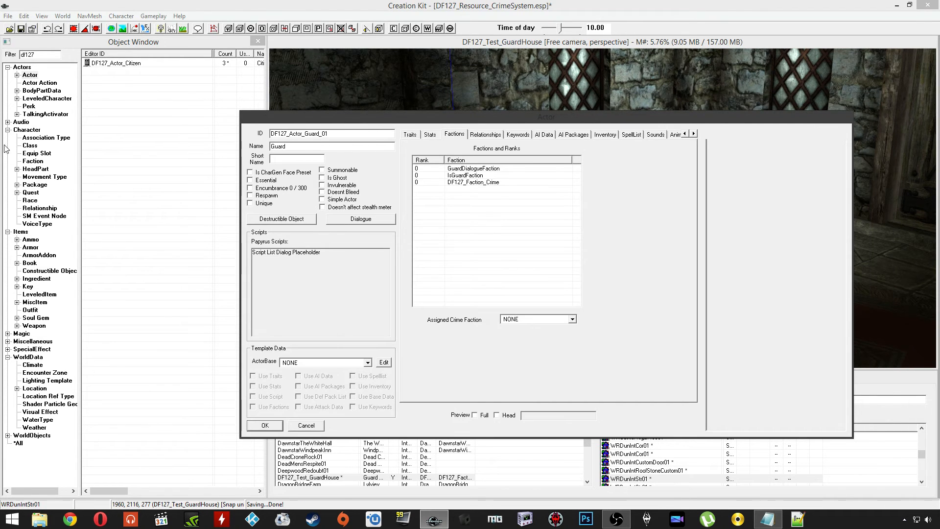
pyautogui.click(33, 161)
pyautogui.click(126, 141)
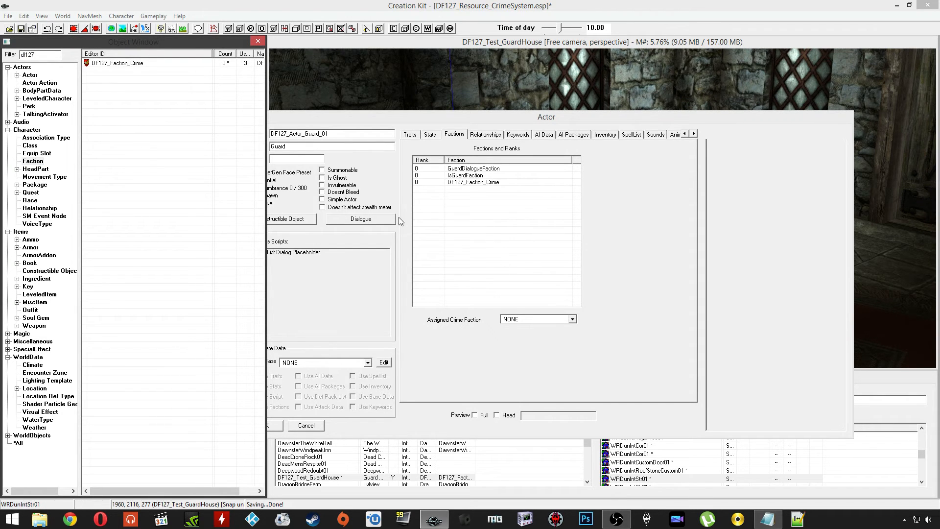
pyautogui.rightClick(132, 102)
pyautogui.click(145, 105)
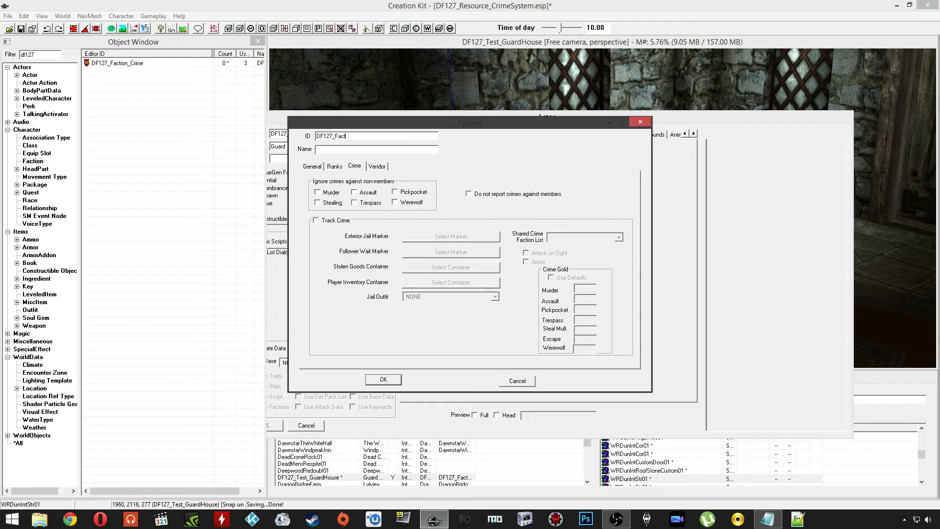
pyautogui.write('DF127_Faction_Guards')
pyautogui.click(313, 166)
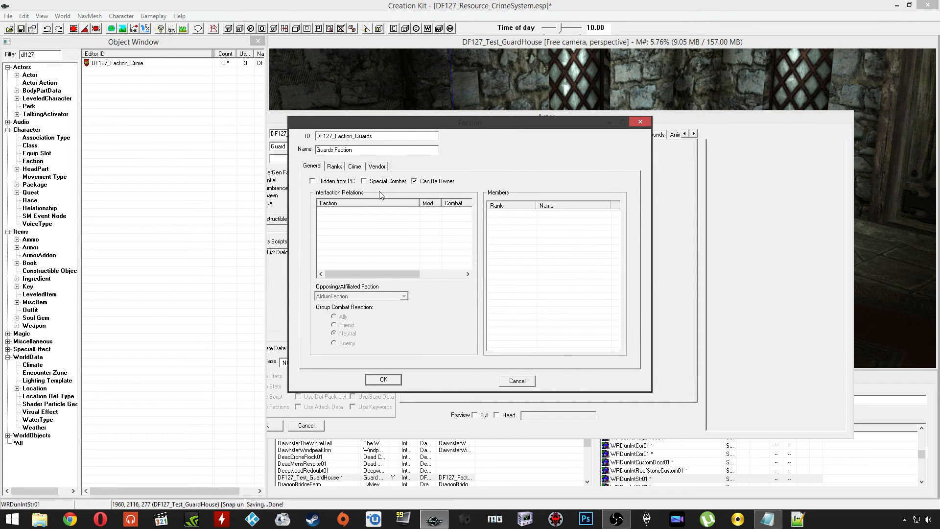
pyautogui.click(335, 167)
pyautogui.click(355, 166)
pyautogui.click(377, 166)
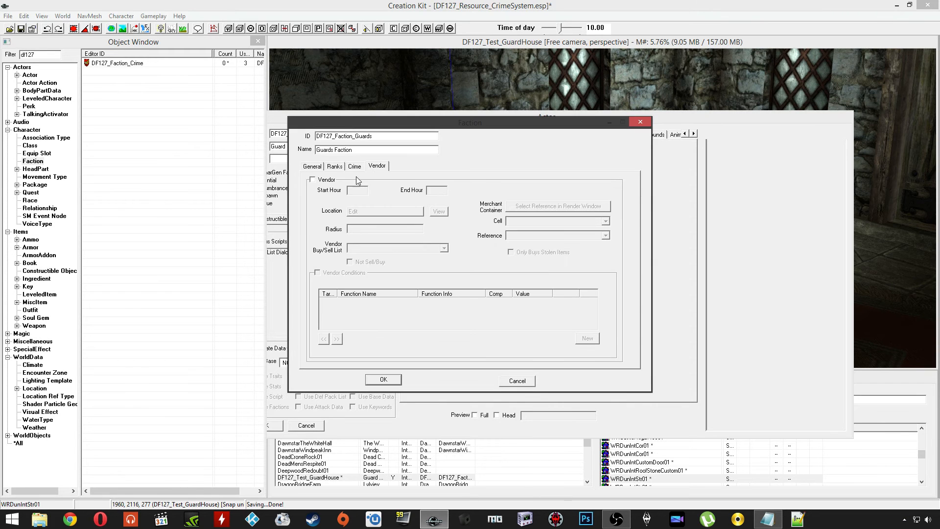
pyautogui.click(367, 153)
pyautogui.click(320, 170)
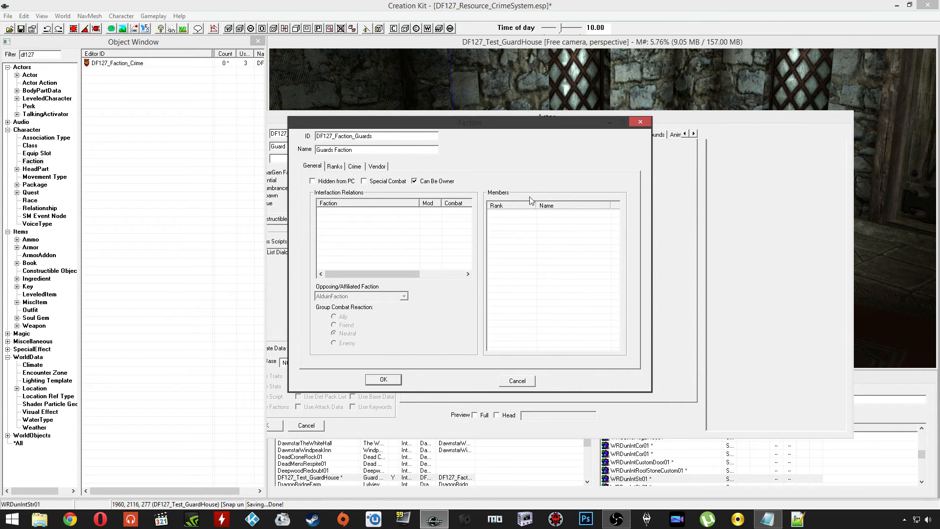
pyautogui.click(384, 380)
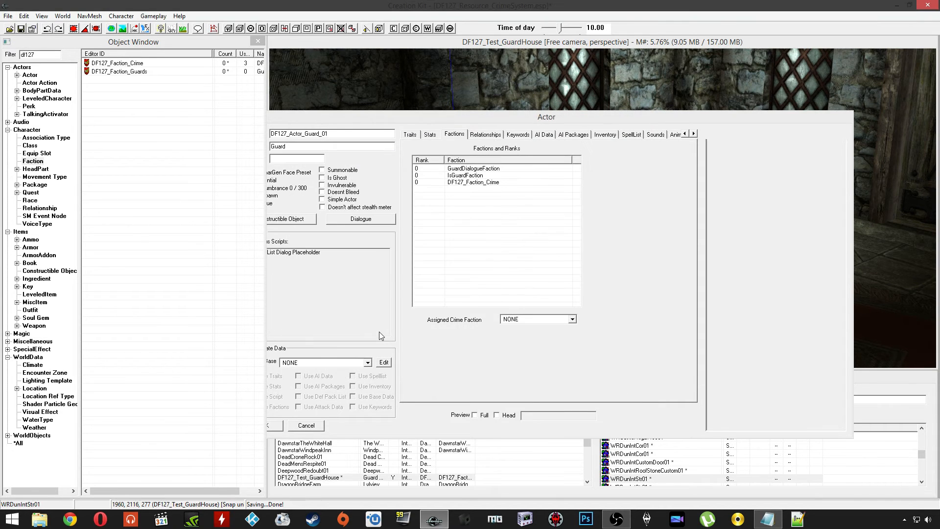
# Add DF127_Faction_Guards to the guard's faction list
pyautogui.rightClick(460, 215)
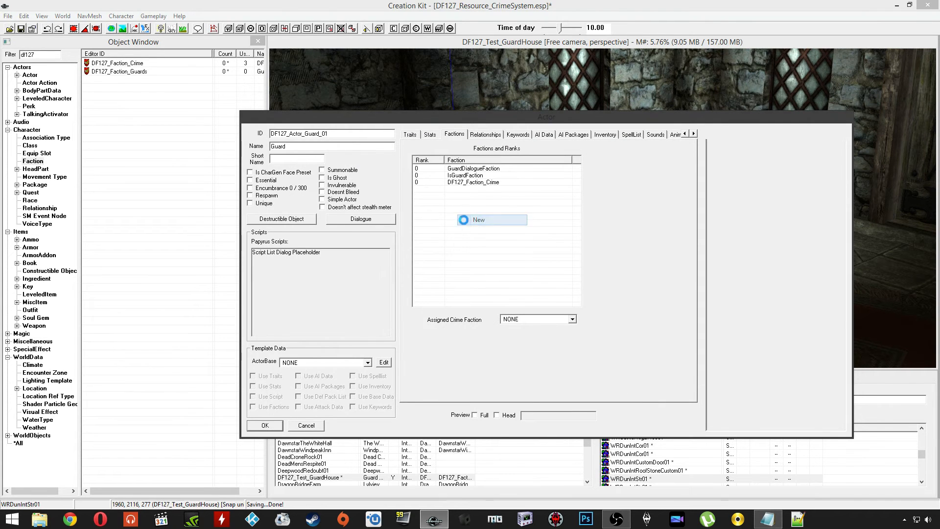
pyautogui.click(460, 221)
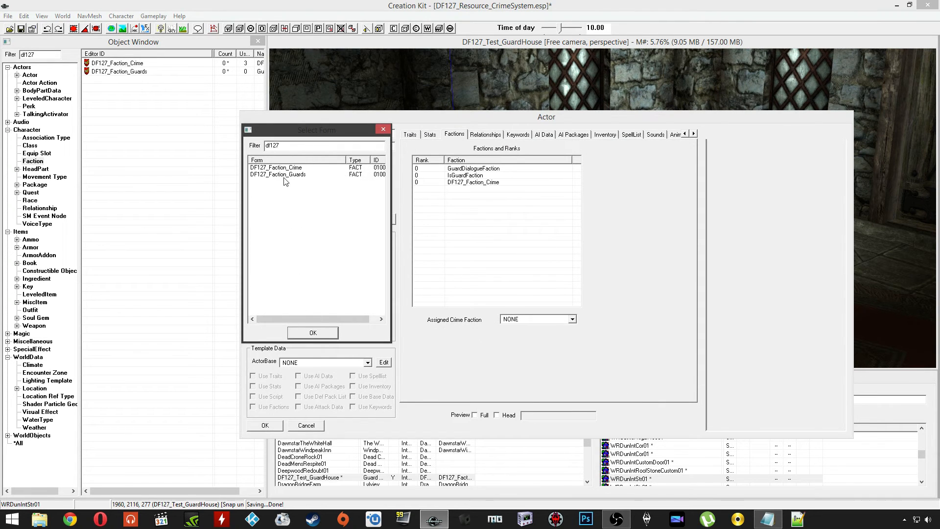
pyautogui.click(279, 175)
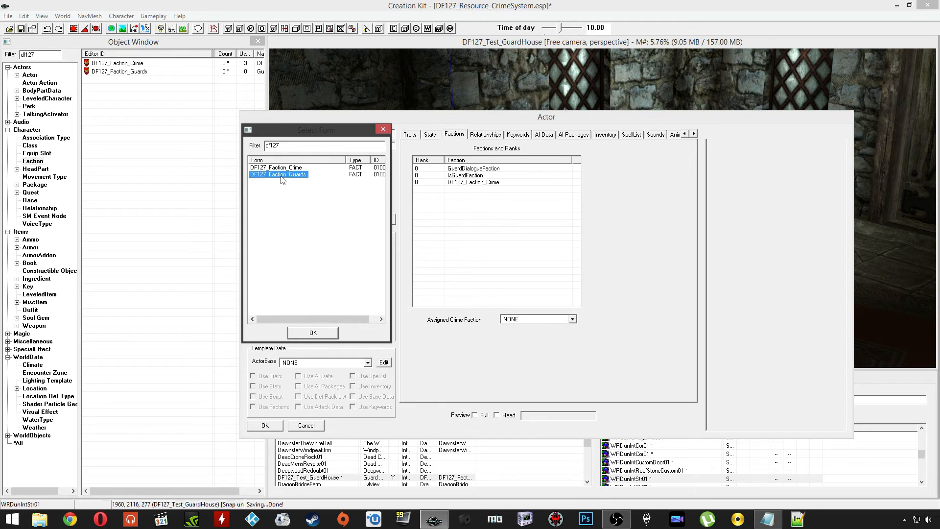
pyautogui.click(308, 333)
# Review the guard's faction entries and set the assigned crime faction to DF127_Faction_Crime
pyautogui.click(482, 190)
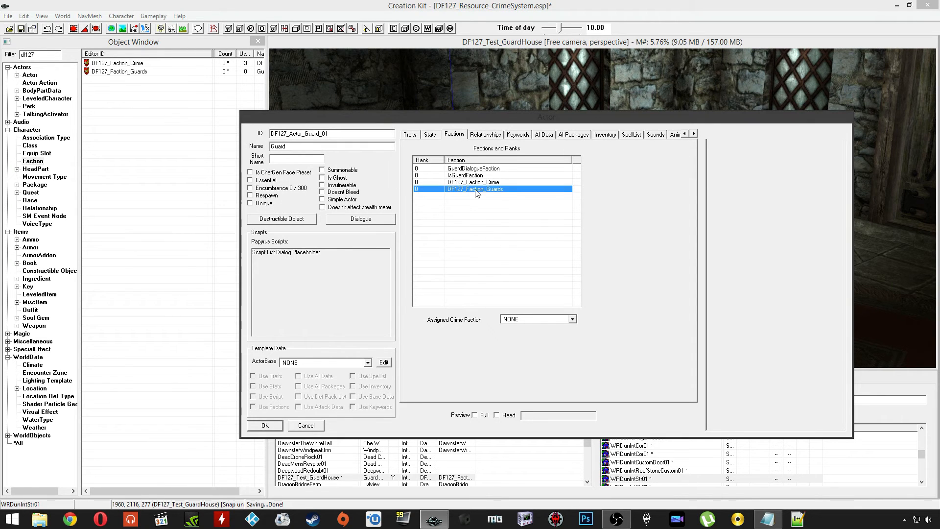
pyautogui.click(481, 183)
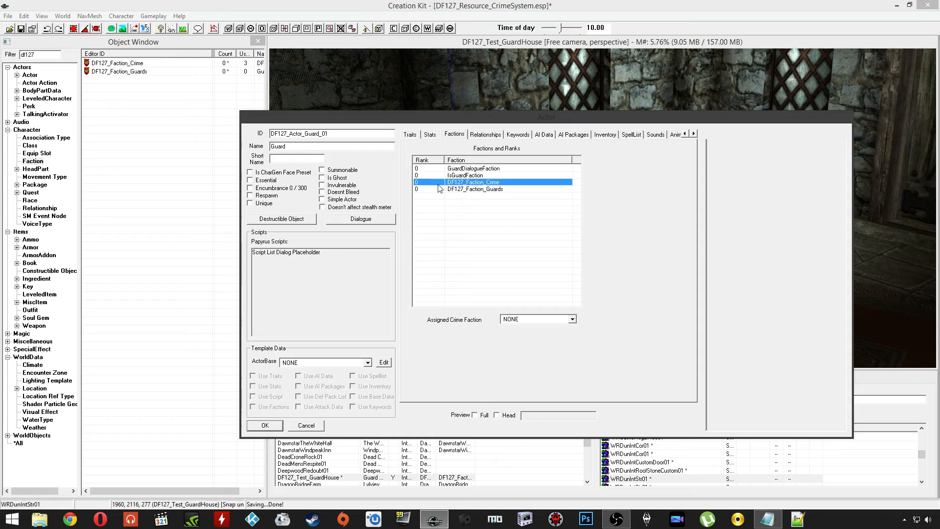
pyautogui.click(483, 176)
pyautogui.click(469, 169)
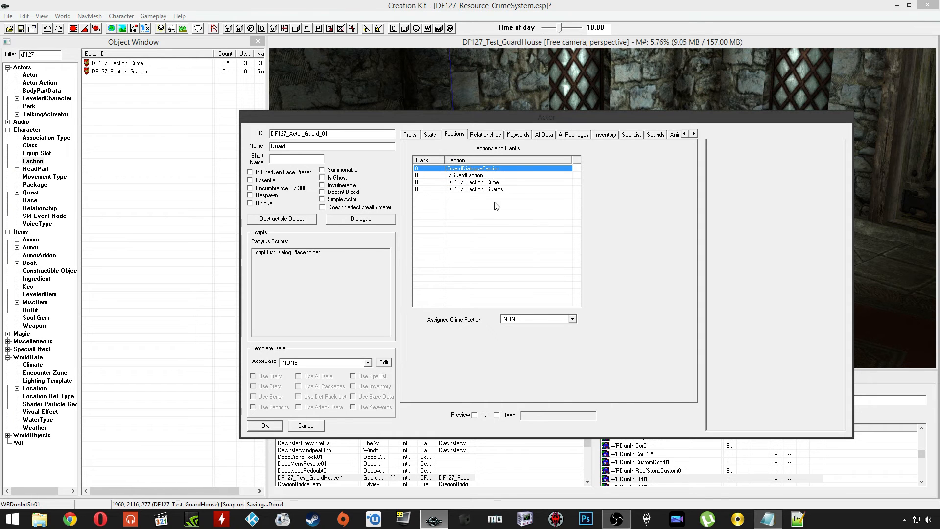
pyautogui.click(426, 182)
pyautogui.click(427, 190)
pyautogui.click(443, 212)
pyautogui.click(519, 321)
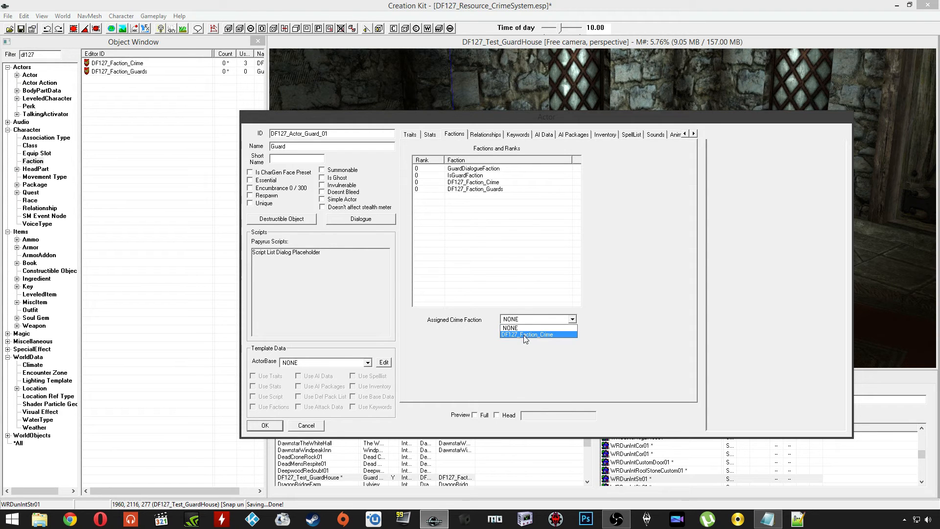
pyautogui.click(524, 335)
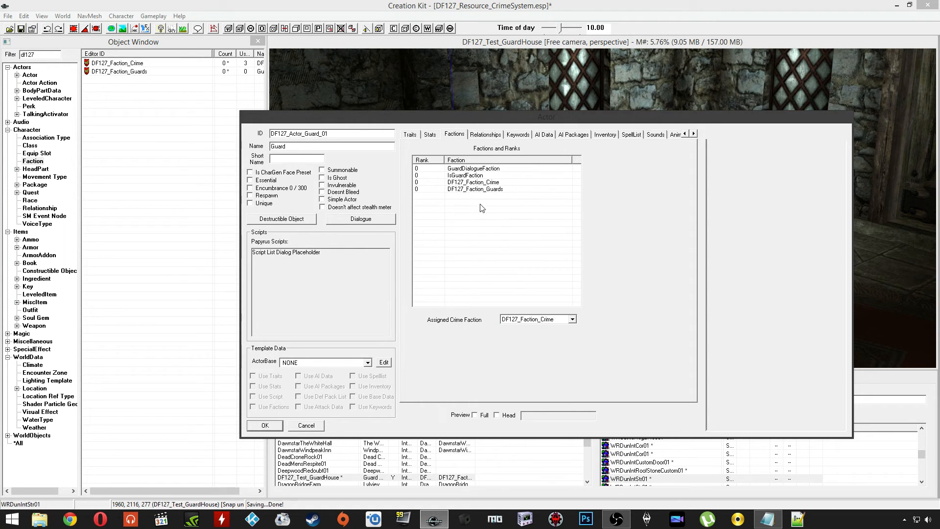
# Set the guard's AI aggression to Aggressive and the mood to Happy
pyautogui.click(486, 135)
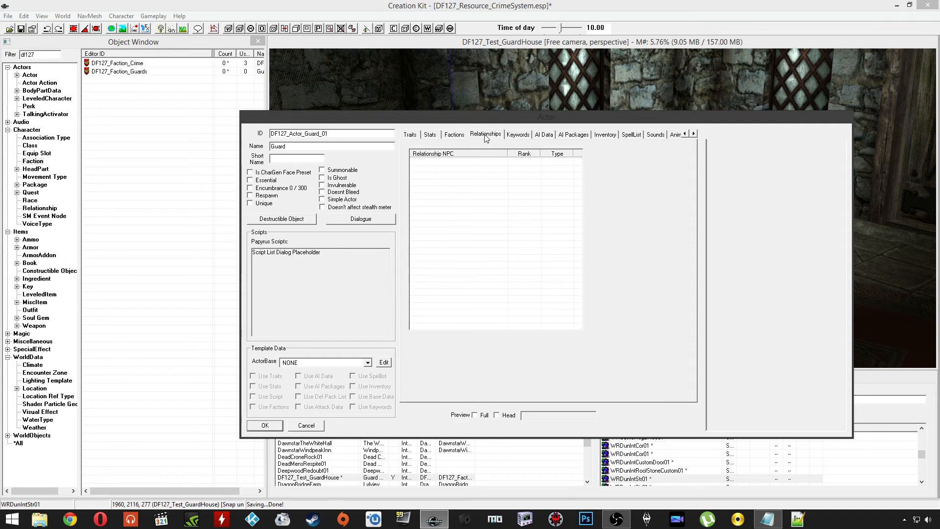
pyautogui.click(519, 138)
pyautogui.click(544, 135)
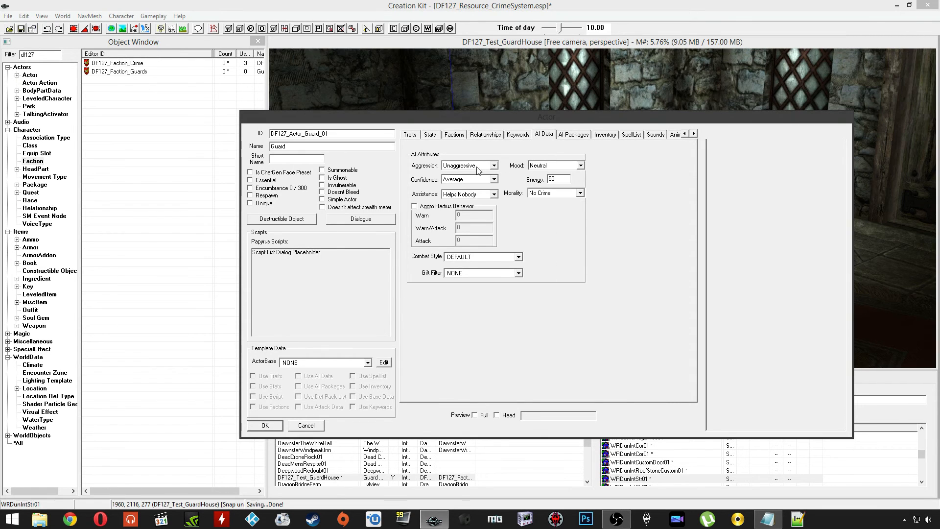
pyautogui.click(465, 166)
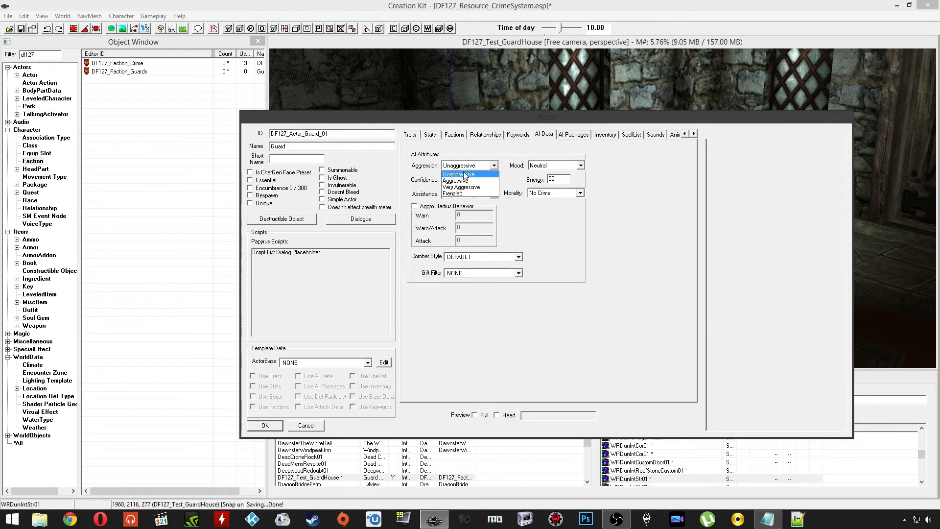
pyautogui.click(466, 179)
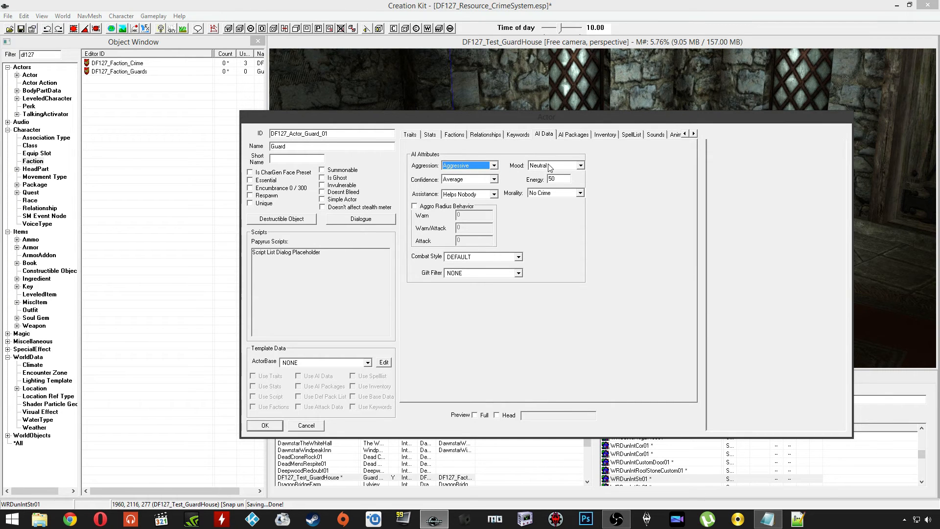
pyautogui.click(551, 166)
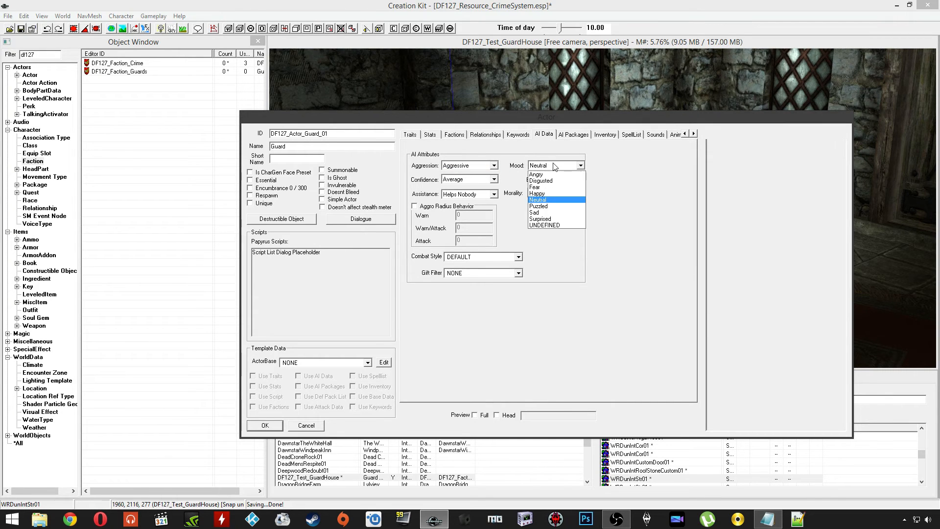
pyautogui.click(548, 194)
# Set the guard's AI confidence to Foolhardy and the assistance to Helps Friends and Allies
pyautogui.click(481, 180)
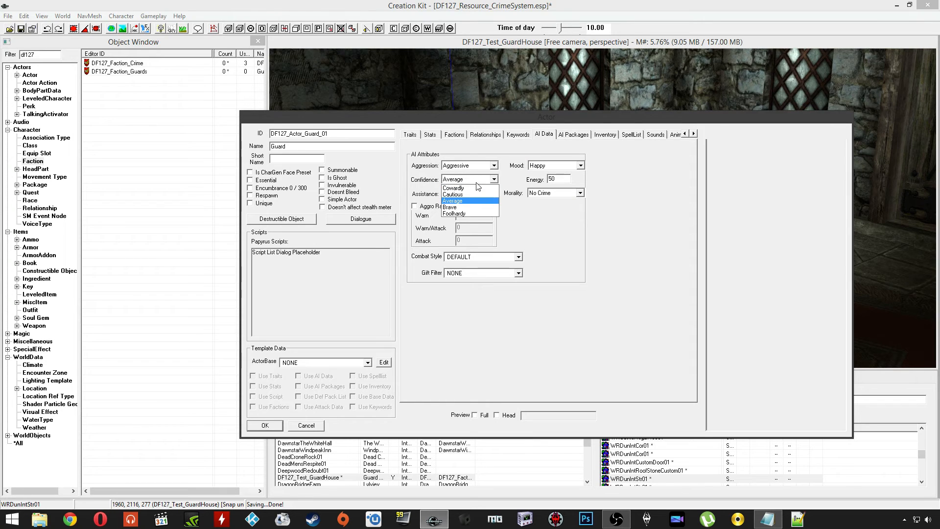
pyautogui.click(479, 210)
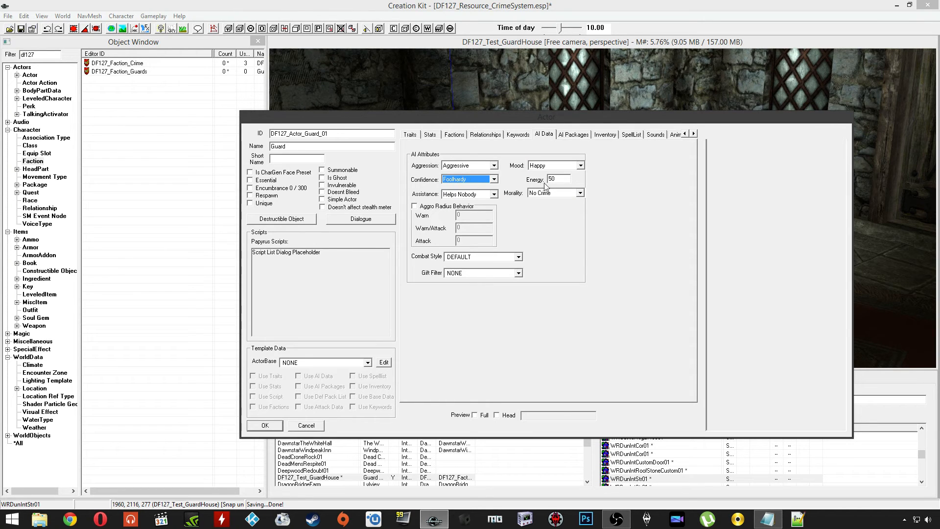
pyautogui.click(563, 179)
pyautogui.click(494, 195)
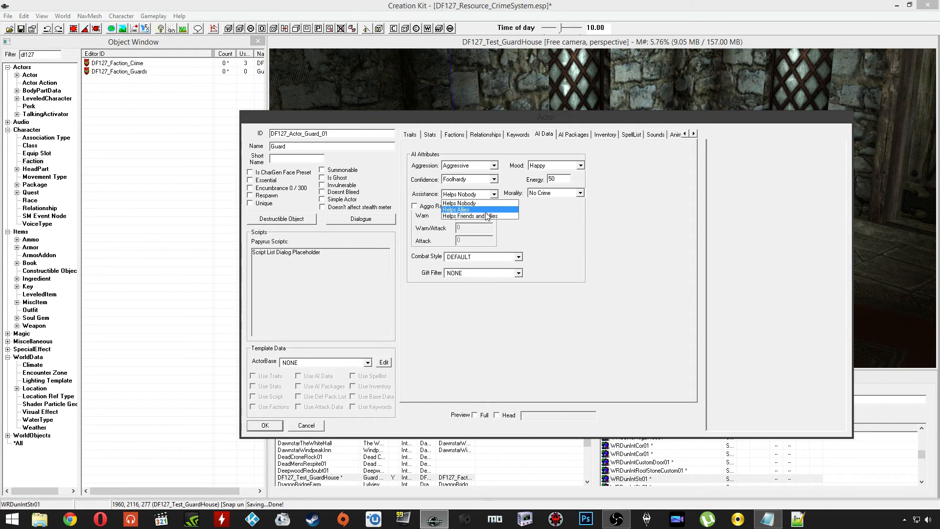
pyautogui.click(482, 215)
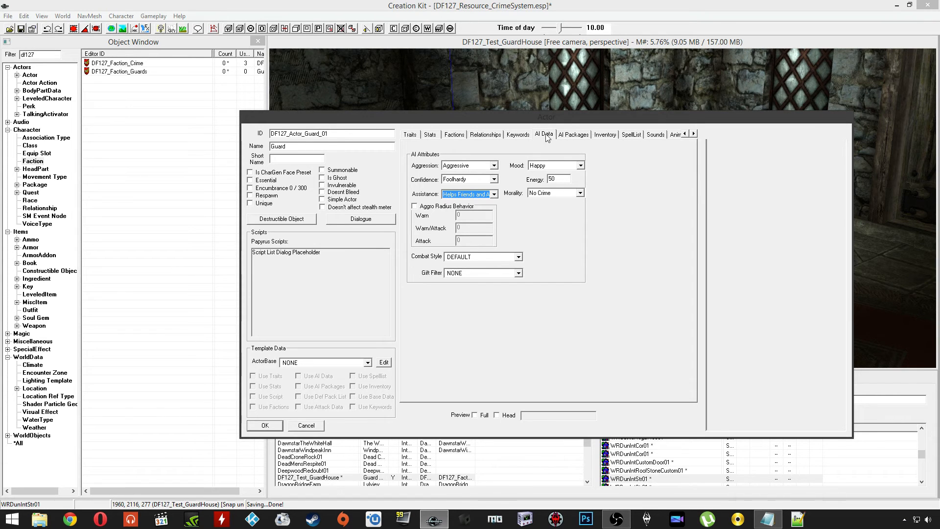
# Set the guard's default outfit to GuardSonsOutfit and the sleep outfit to DefaultSleepOutfit
pyautogui.click(607, 137)
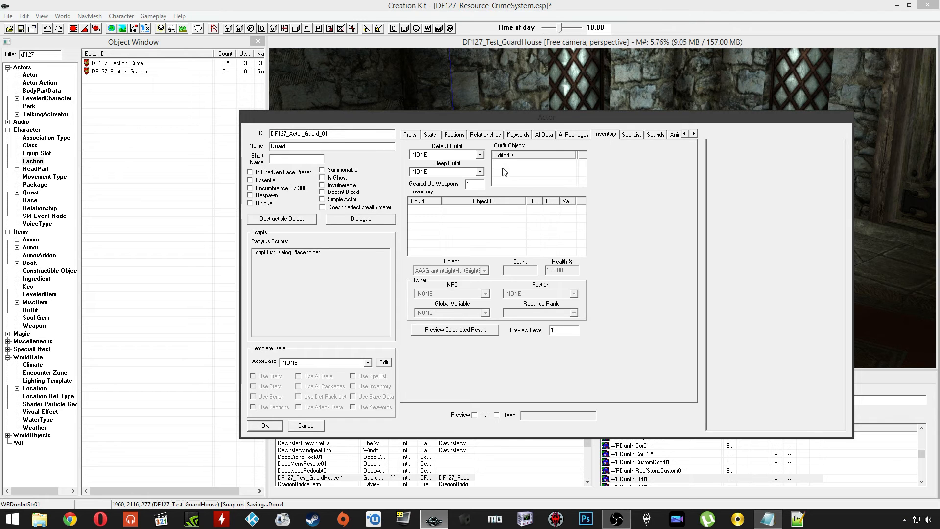
pyautogui.click(450, 154)
pyautogui.click(448, 152)
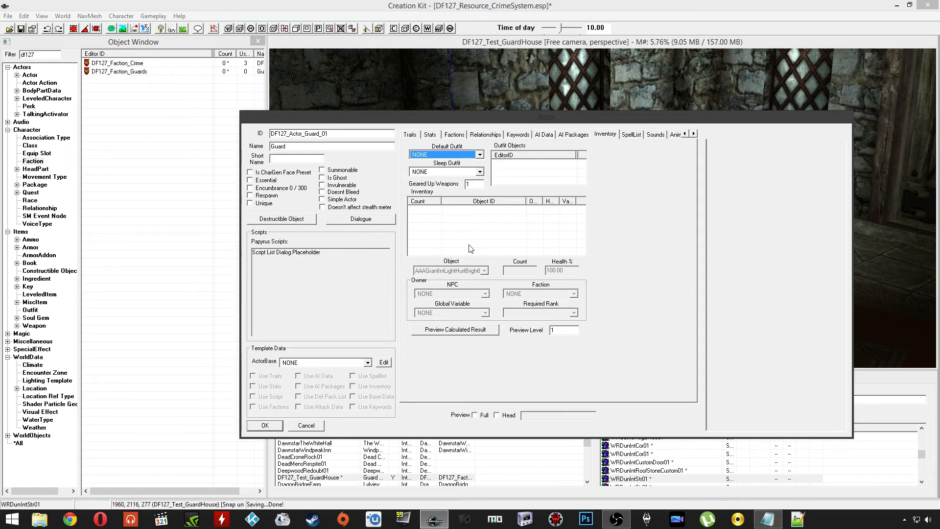
pyautogui.press('g')
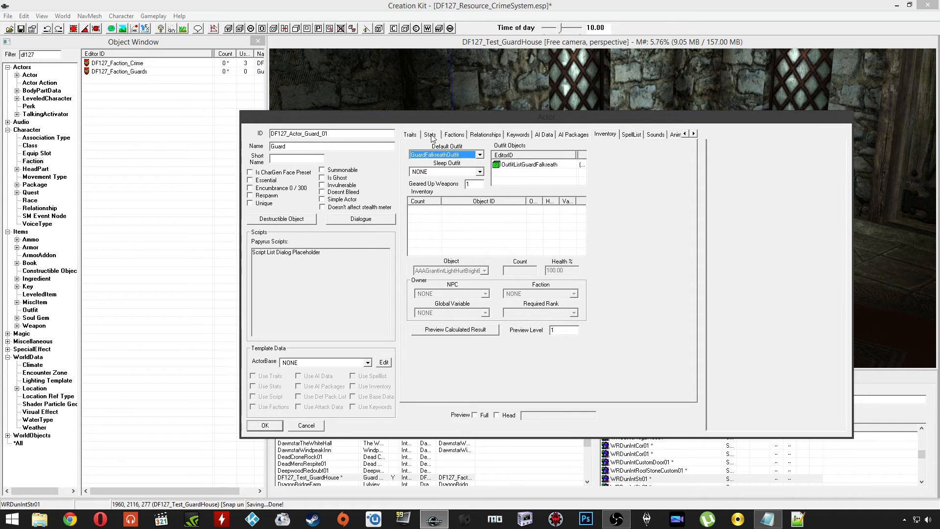
pyautogui.click(438, 154)
pyautogui.click(451, 208)
pyautogui.click(447, 173)
pyautogui.click(448, 173)
pyautogui.press('d')
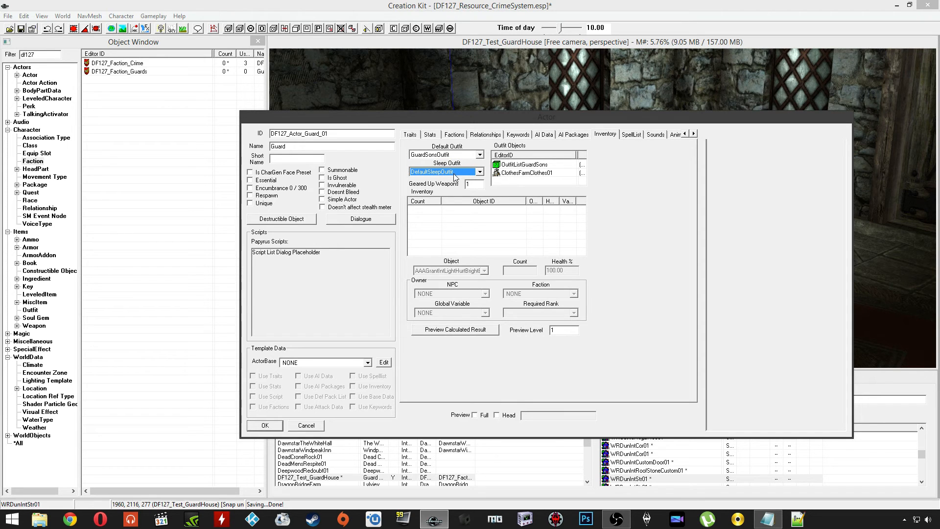
pyautogui.click(492, 206)
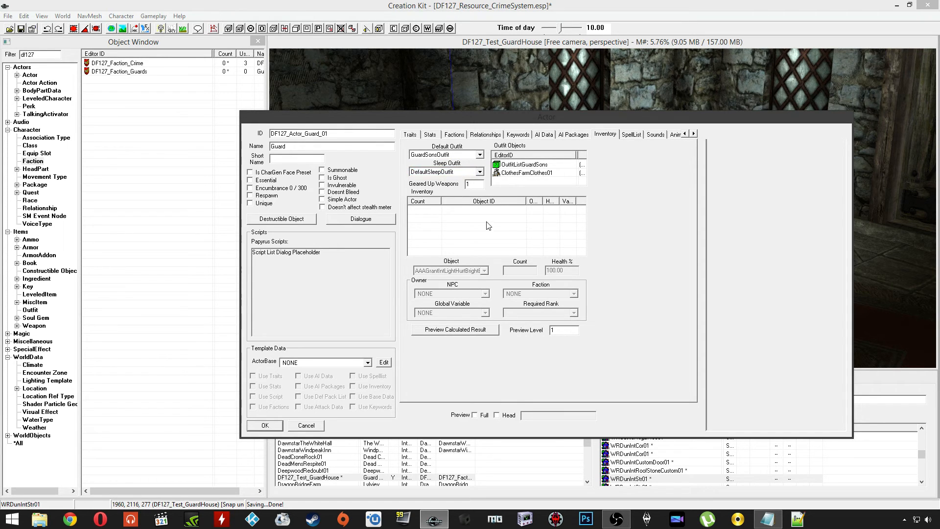
# Show the full-body preview of the guard and examine the outfit from the front
pyautogui.click(474, 414)
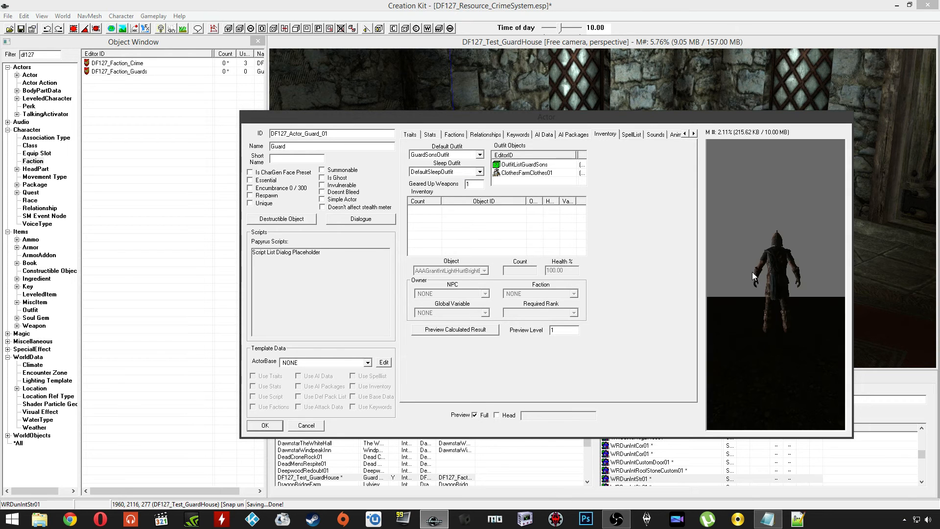
pyautogui.moveTo(753, 255); pyautogui.dragTo(799, 273)
pyautogui.scroll(3, 783, 273)
pyautogui.scroll(-1, 784, 272)
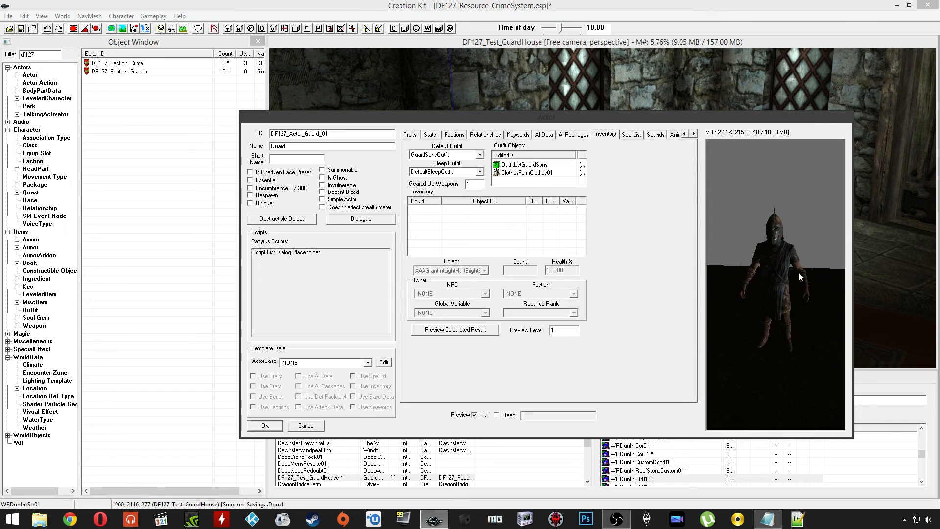
# Add one DF127_Key_Jail to the guard's inventory
pyautogui.rightClick(486, 220)
pyautogui.click(498, 226)
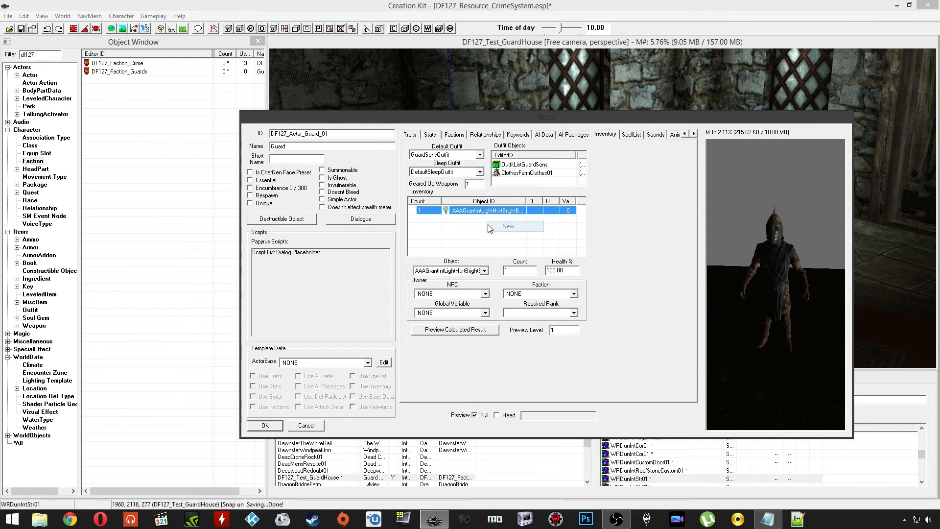
pyautogui.click(446, 270)
pyautogui.click(445, 270)
pyautogui.write('df')
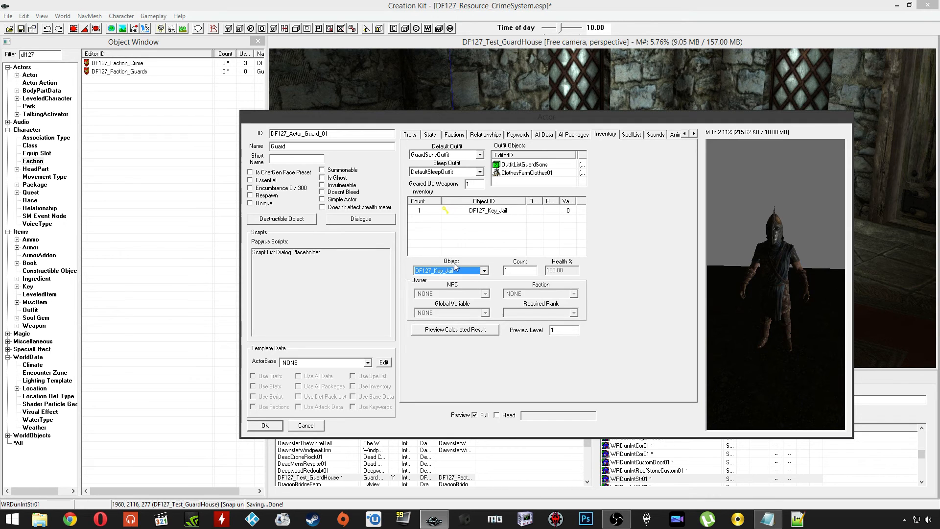
pyautogui.click(479, 225)
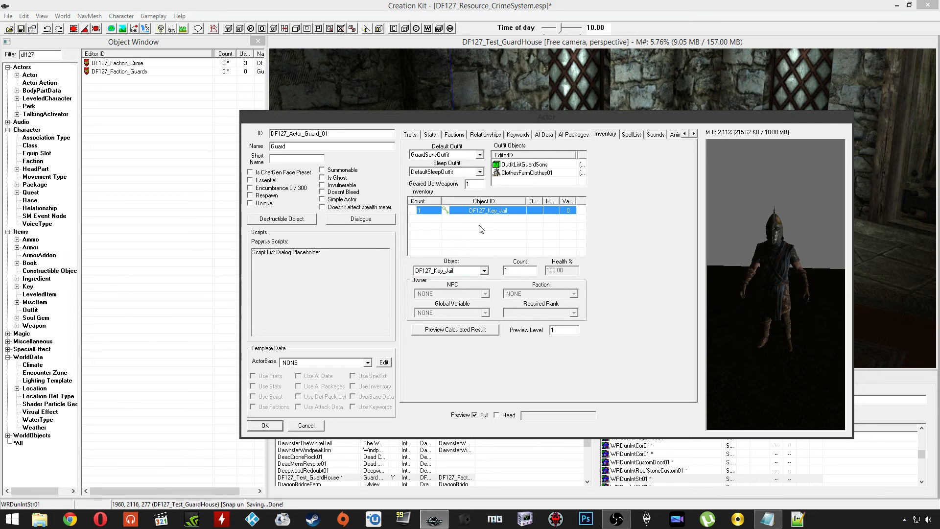
pyautogui.click(480, 228)
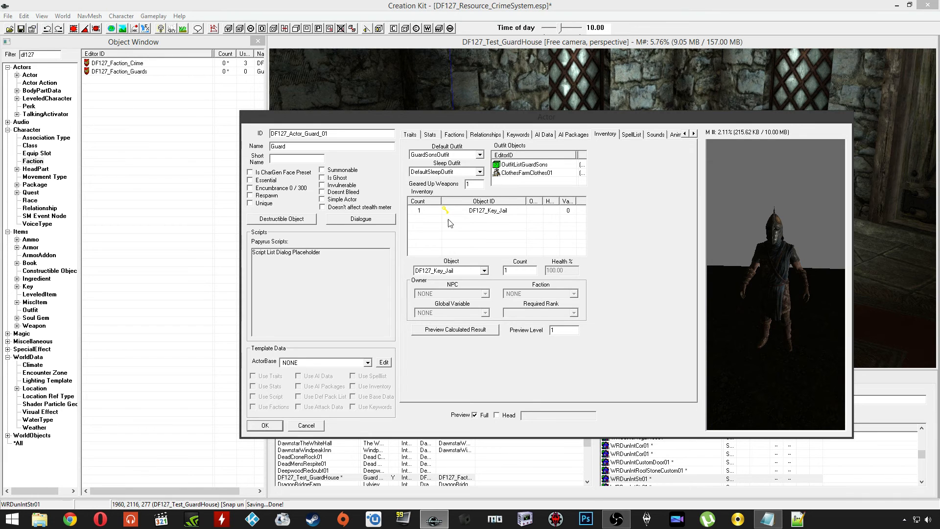
# Add one SteelWarAxe to the guard's inventory
pyautogui.rightClick(492, 235)
pyautogui.click(497, 232)
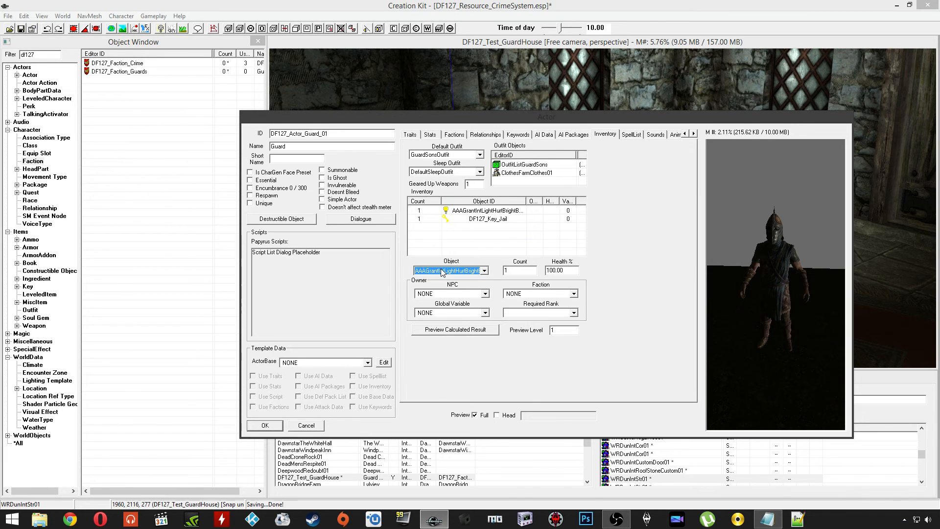
pyautogui.write('steelw')
pyautogui.click(442, 272)
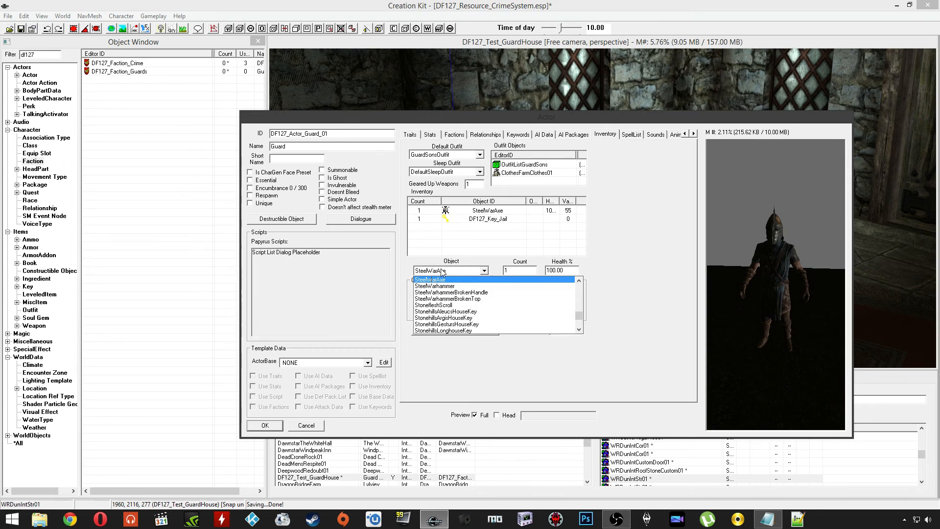
pyautogui.click(457, 281)
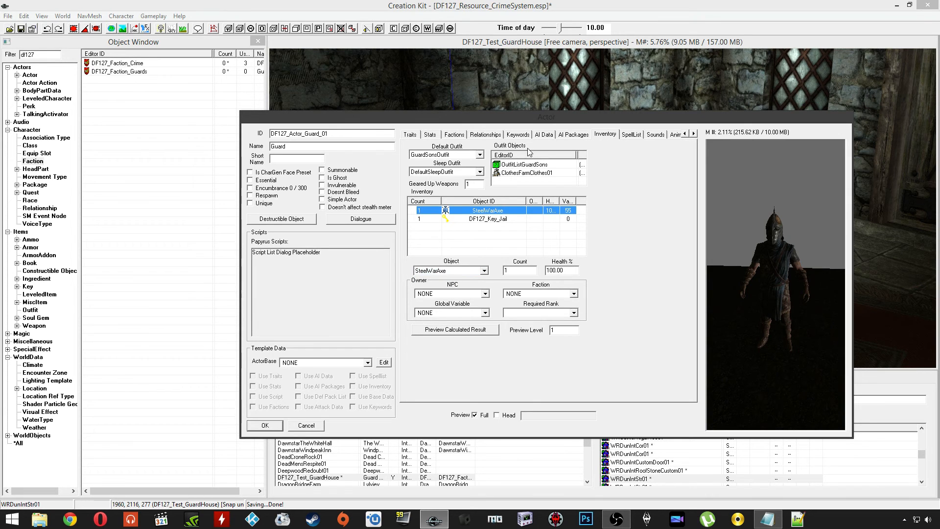
# Look over the guard's remaining settings categories, check the preview from behind, and save the guard actor
pyautogui.click(695, 133)
pyautogui.click(694, 133)
pyautogui.click(694, 133)
pyautogui.click(695, 134)
pyautogui.click(694, 134)
pyautogui.click(695, 134)
pyautogui.click(695, 133)
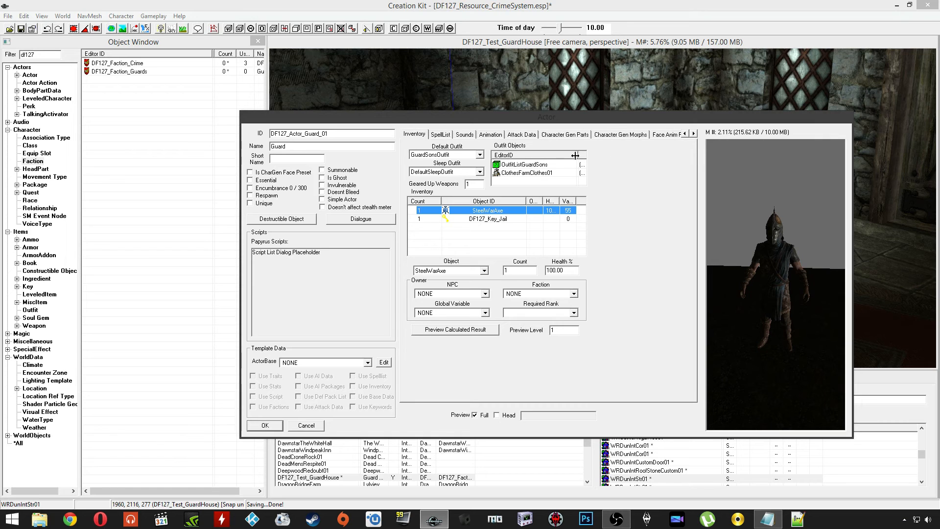
pyautogui.keyDown('shift'); pyautogui.moveTo(746, 235); pyautogui.dragTo(755, 225, button='middle'); pyautogui.keyUp('shift')
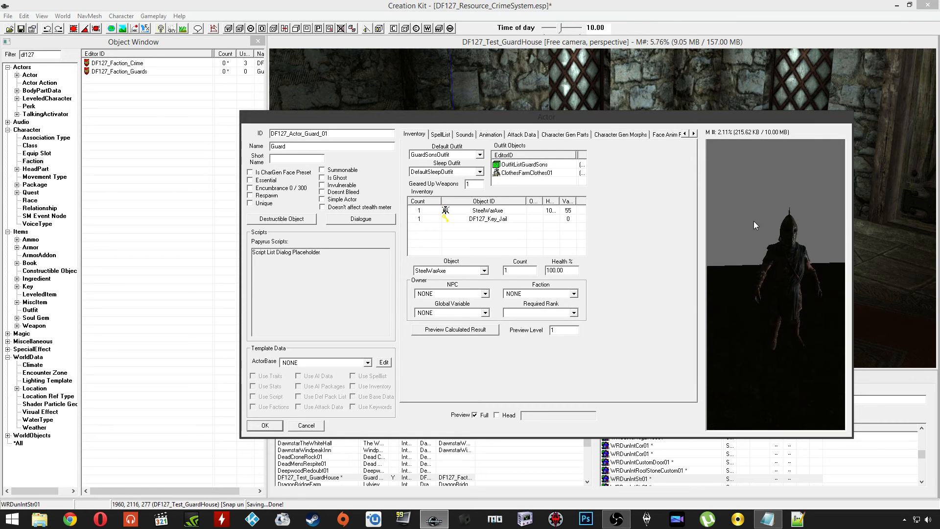
pyautogui.click(449, 240)
pyautogui.click(272, 428)
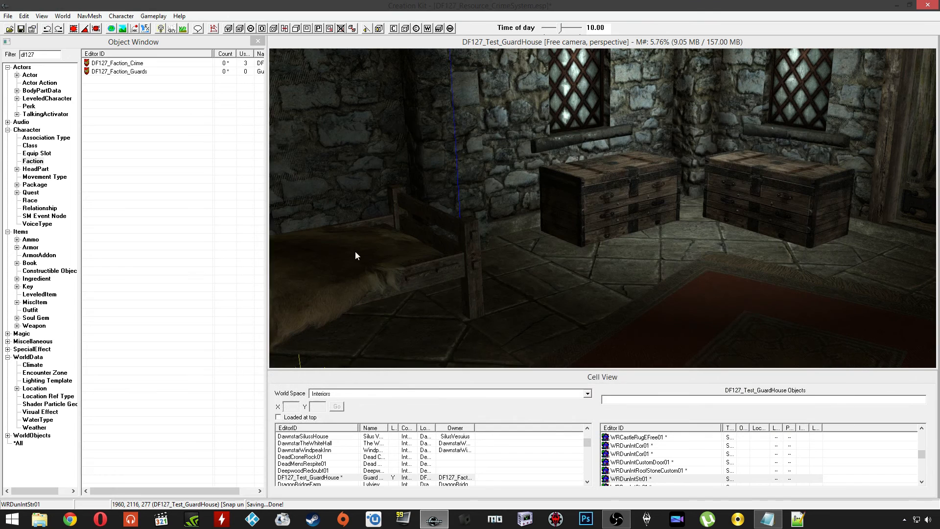
# Place DF127_Actor_Guard_01 inside the guard house, duplicate it, and move the copy toward the door
pyautogui.click(31, 75)
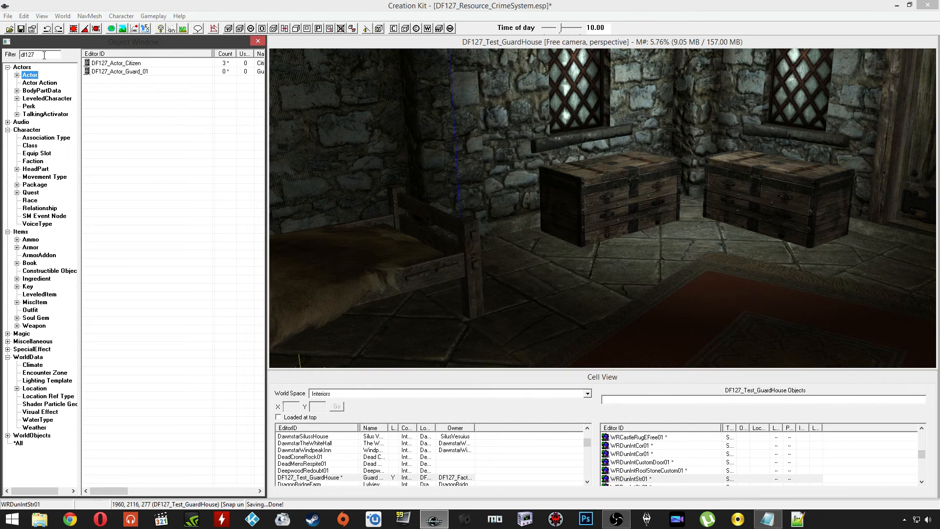
pyautogui.click(106, 73)
pyautogui.moveTo(571, 258); pyautogui.dragTo(588, 245)
pyautogui.moveTo(601, 130); pyautogui.dragTo(749, 126)
pyautogui.hotkey('ctrl', 'd')
pyautogui.moveTo(749, 126); pyautogui.dragTo(591, 125, button='middle')
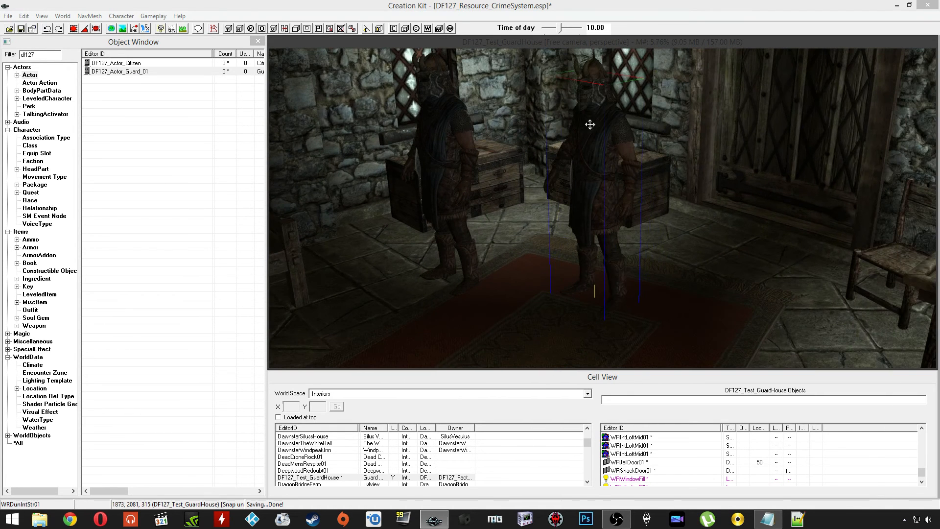
pyautogui.moveTo(591, 125); pyautogui.dragTo(698, 145)
pyautogui.moveTo(679, 109); pyautogui.dragTo(707, 109)
pyautogui.moveTo(578, 140); pyautogui.dragTo(643, 158, button='middle')
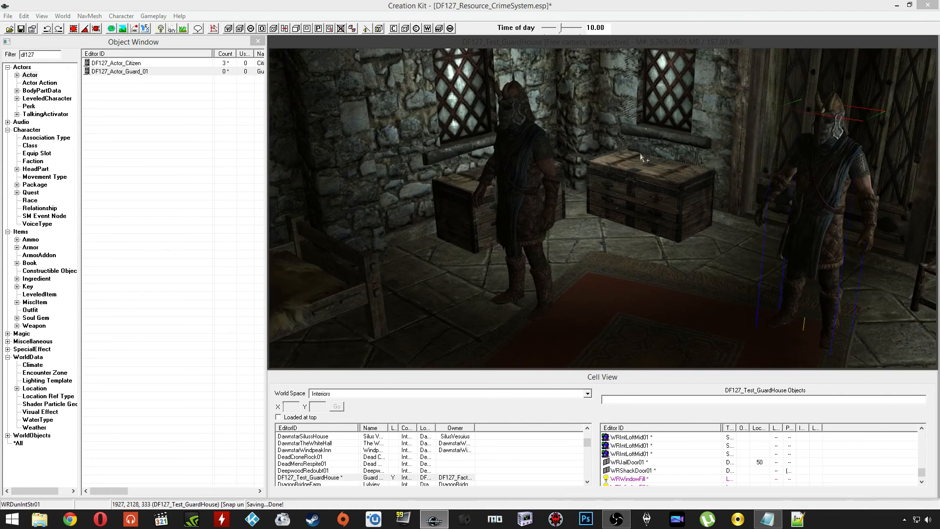
# Display the guard house navmesh to check where the guards stand, and hide it again
pyautogui.click(214, 29)
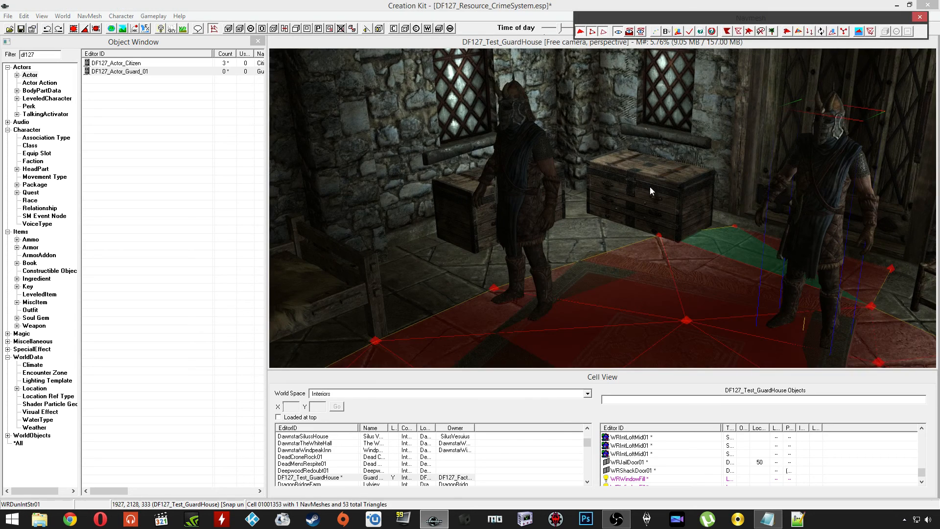
pyautogui.click(920, 22)
pyautogui.keyDown('shift'); pyautogui.moveTo(705, 140); pyautogui.dragTo(700, 163, button='middle'); pyautogui.keyUp('shift')
pyautogui.moveTo(612, 140); pyautogui.dragTo(809, 150)
pyautogui.moveTo(664, 168); pyautogui.dragTo(607, 152, button='middle')
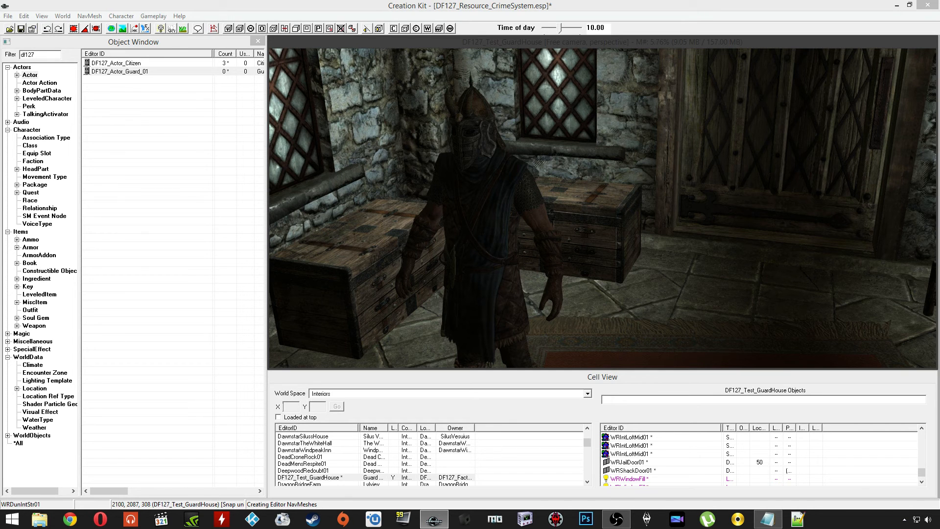
# Go from the guard house's door marker to its linked door in DF127_TestWorld_01
pyautogui.hotkey('alt', 'Tab')
pyautogui.moveTo(504, 189); pyautogui.dragTo(671, 215, button='middle')
pyautogui.doubleClick(809, 175)
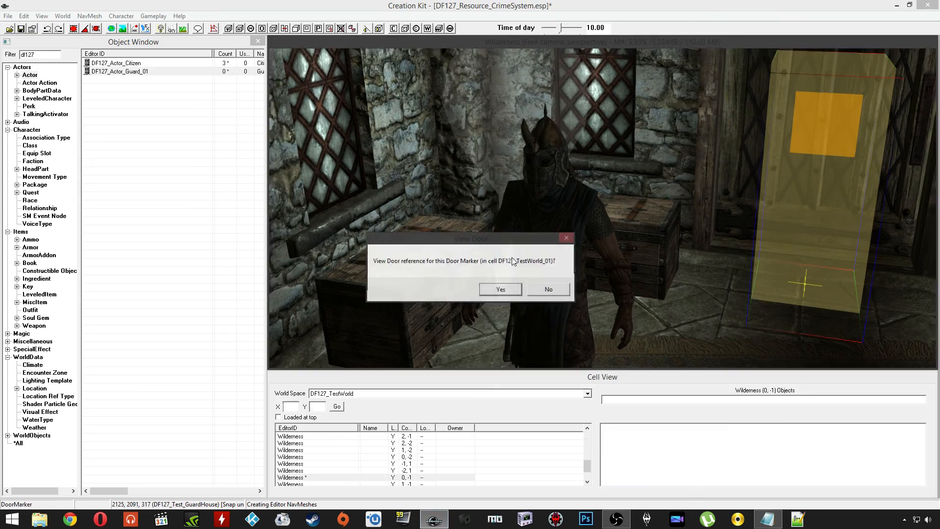
pyautogui.click(495, 287)
pyautogui.scroll(-10, 604, 173)
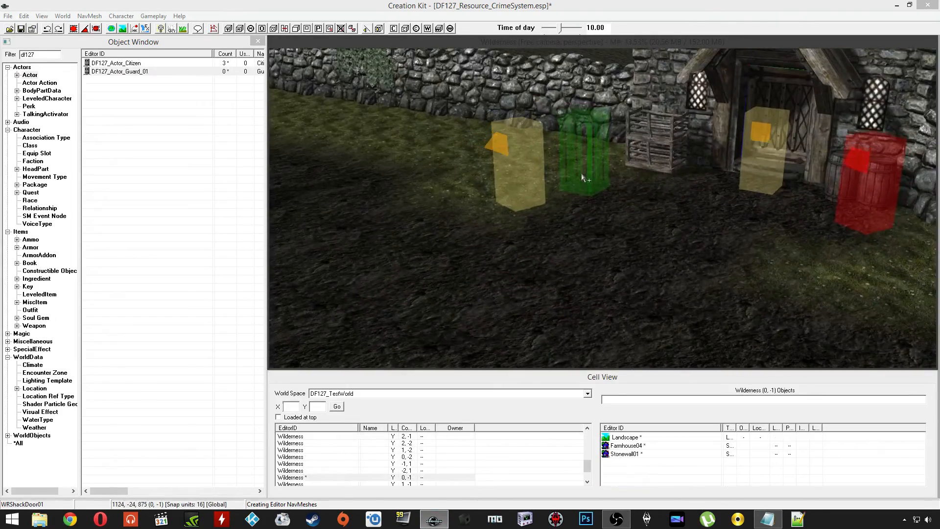
# Place a DF127_Actor_Guard_01 outdoors in the town, near the citizens
pyautogui.scroll(-5, 539, 157)
pyautogui.scroll(-3, 554, 161)
pyautogui.moveTo(93, 72); pyautogui.dragTo(648, 208)
pyautogui.moveTo(605, 235); pyautogui.dragTo(451, 232, button='middle')
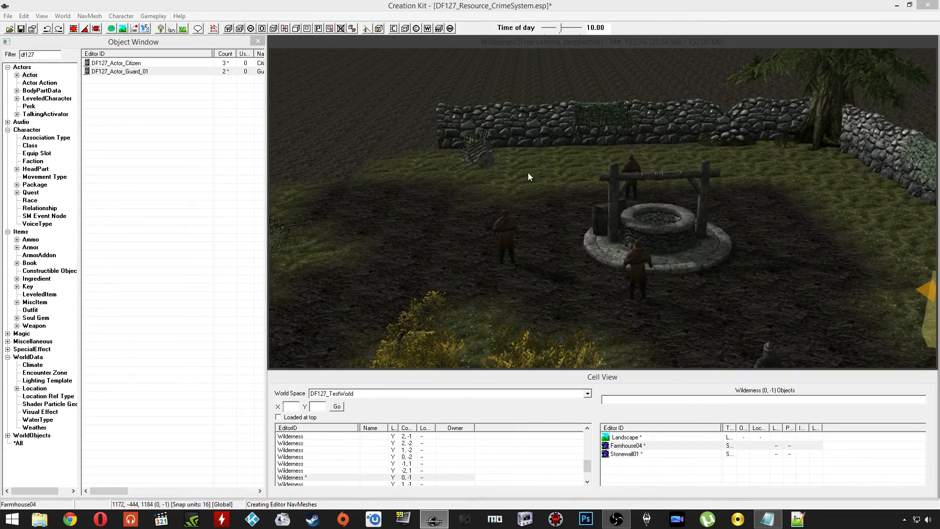
# Examine the town around the well, checking the placed guard, the citizens and the markers outside the guard house
pyautogui.moveTo(528, 174); pyautogui.dragTo(534, 181, button='middle')
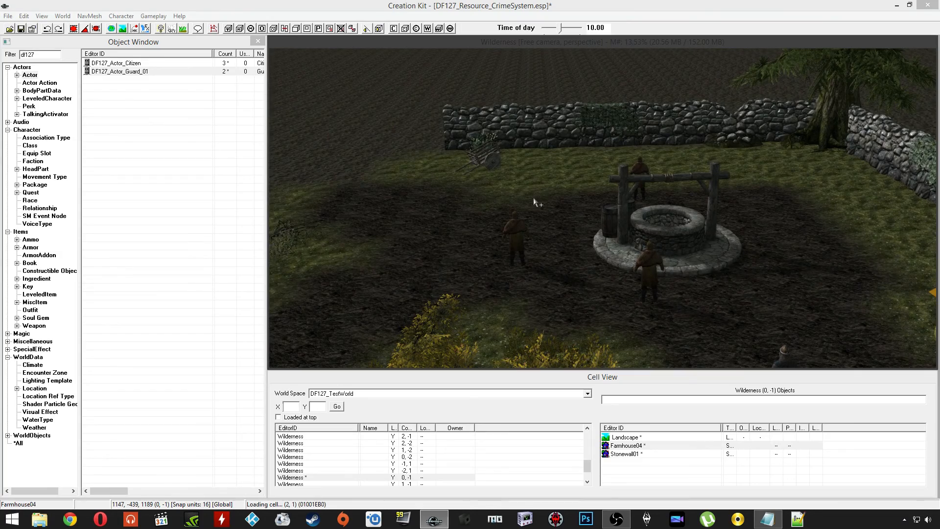
pyautogui.moveTo(534, 199)
pyautogui.mouseDown(button='middle')
pyautogui.moveTo(538, 214)
pyautogui.moveTo(525, 211)
pyautogui.mouseUp(button='middle')
pyautogui.click(494, 168)
pyautogui.keyDown('shift'); pyautogui.moveTo(494, 168); pyautogui.dragTo(629, 194, button='middle'); pyautogui.keyUp('shift')
pyautogui.keyDown('shift'); pyautogui.moveTo(735, 210); pyautogui.dragTo(607, 160, button='middle'); pyautogui.keyUp('shift')
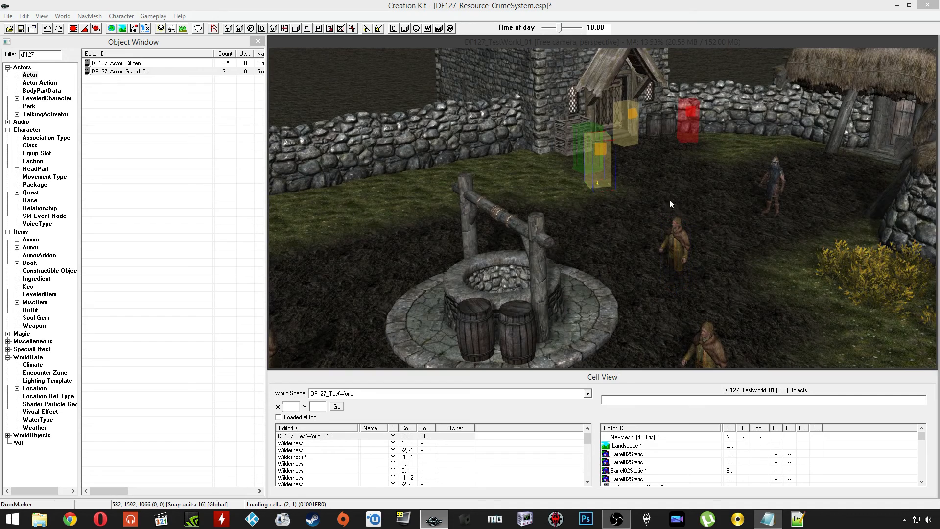
pyautogui.click(769, 178)
pyautogui.keyDown('shift'); pyautogui.moveTo(637, 183); pyautogui.dragTo(649, 200, button='middle'); pyautogui.keyUp('shift')
pyautogui.moveTo(618, 169)
pyautogui.keyDown('shift'); pyautogui.mouseDown(button='middle')
pyautogui.moveTo(634, 157)
pyautogui.moveTo(629, 167)
pyautogui.mouseUp(button='middle'); pyautogui.keyUp('shift')
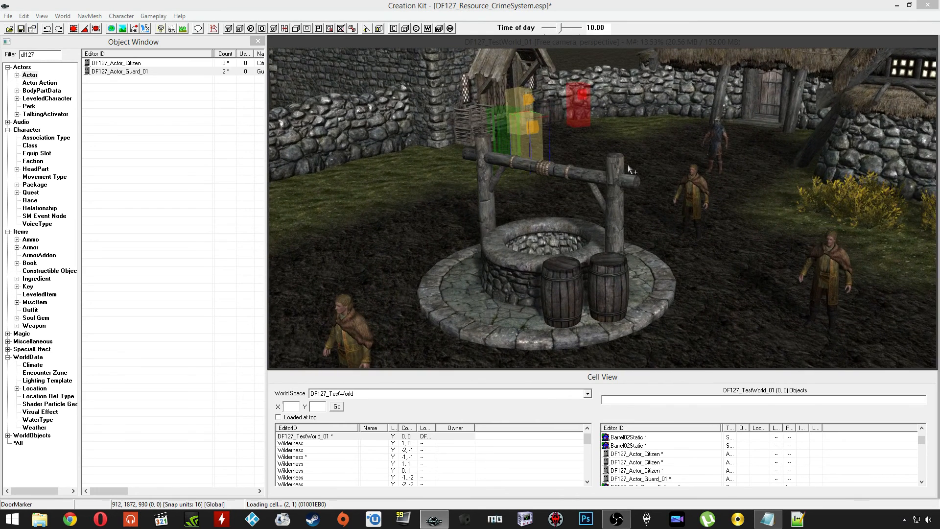
pyautogui.click(715, 133)
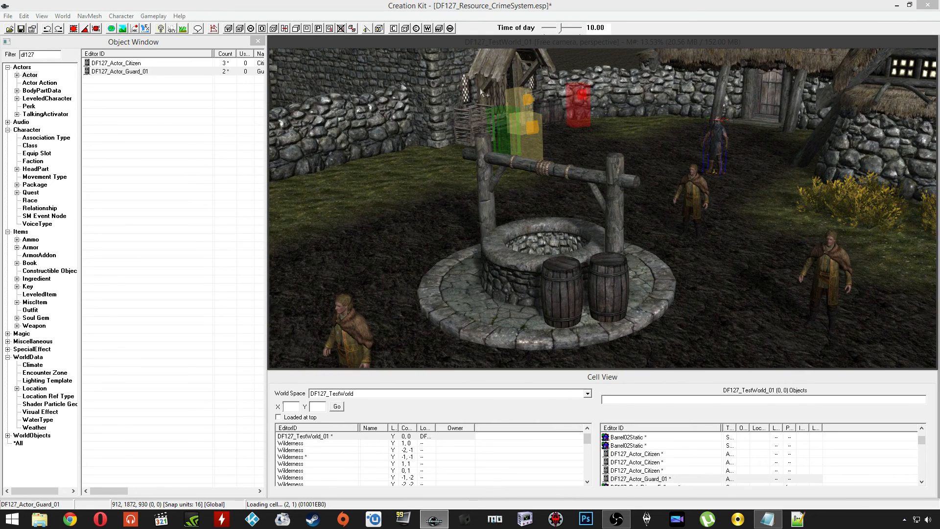
pyautogui.keyDown('shift'); pyautogui.moveTo(596, 166); pyautogui.dragTo(586, 167, button='middle'); pyautogui.keyUp('shift')
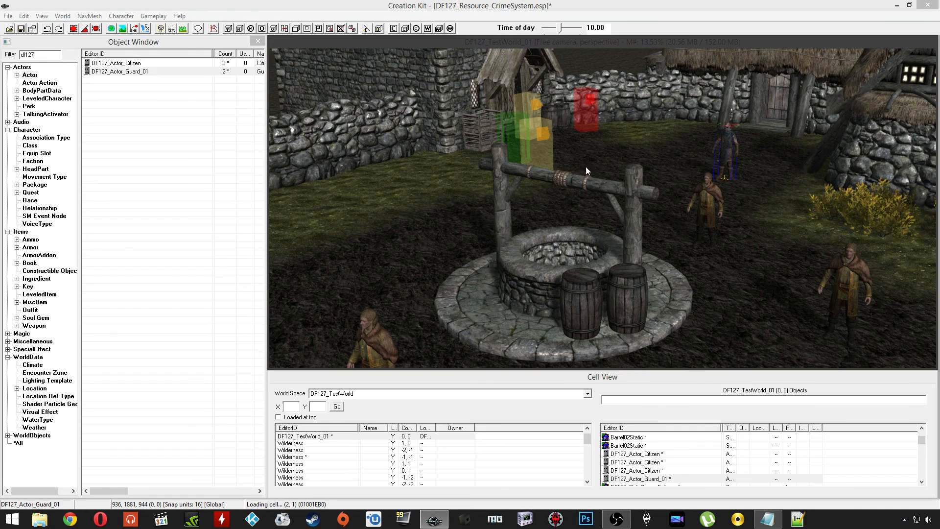
pyautogui.click(540, 144)
pyautogui.keyDown('shift'); pyautogui.moveTo(540, 144); pyautogui.dragTo(560, 147, button='middle'); pyautogui.keyUp('shift')
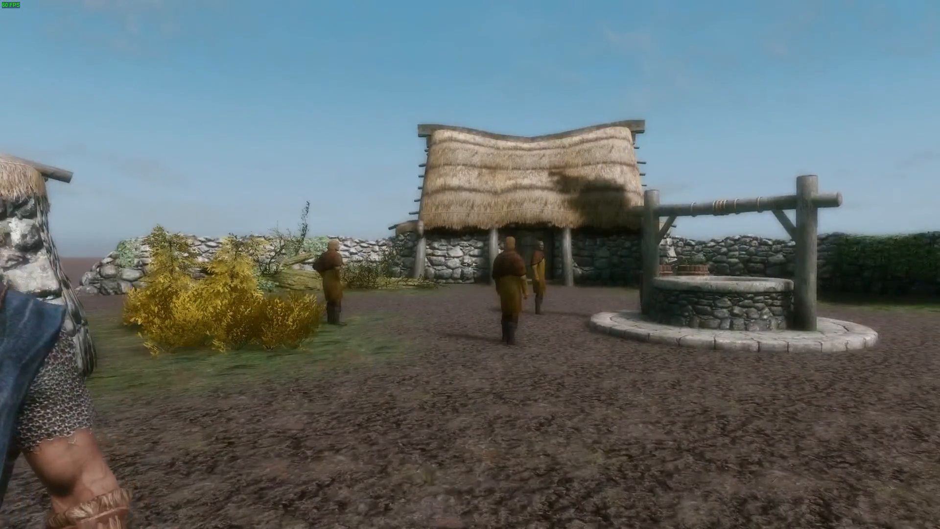
# In Skyrim, approach a citizen near the well, draw the war axe and attack to test the crime response
pyautogui.press('w')
pyautogui.press('w')
pyautogui.press('w')
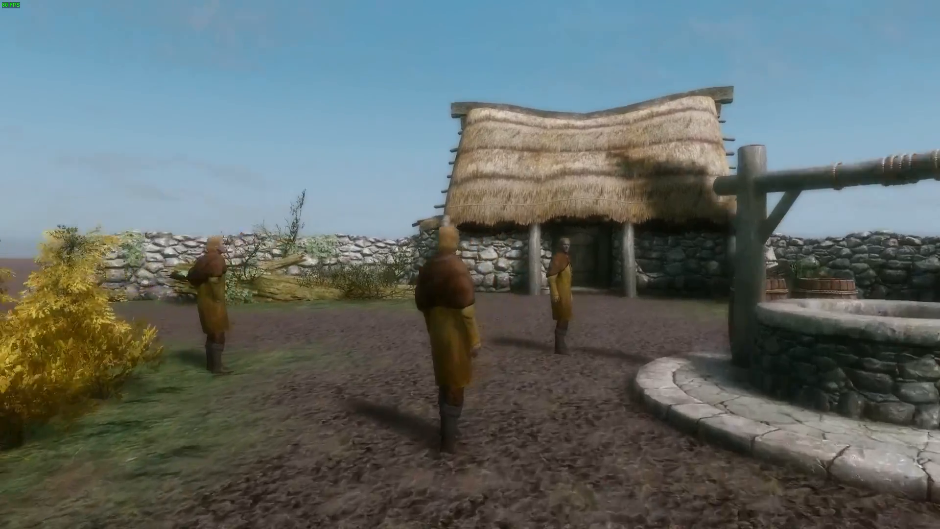
pyautogui.press('r')
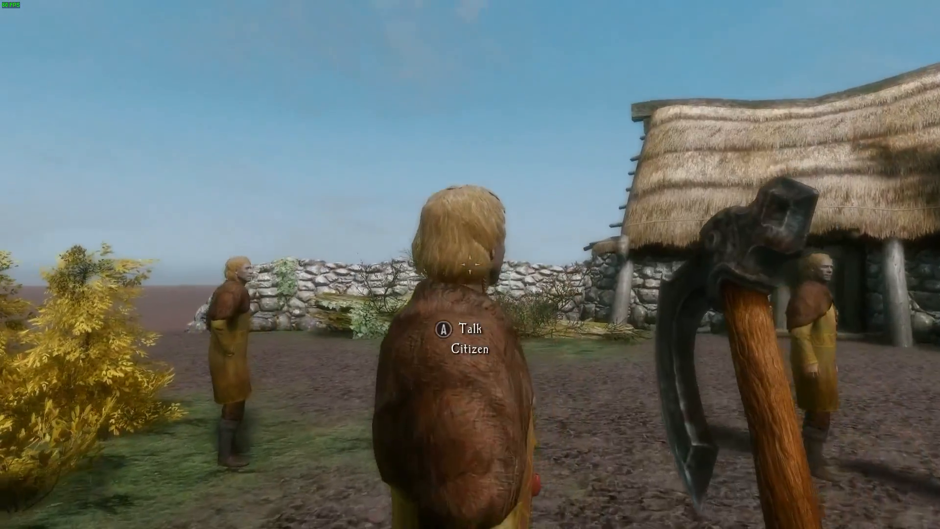
pyautogui.click(470, 264)
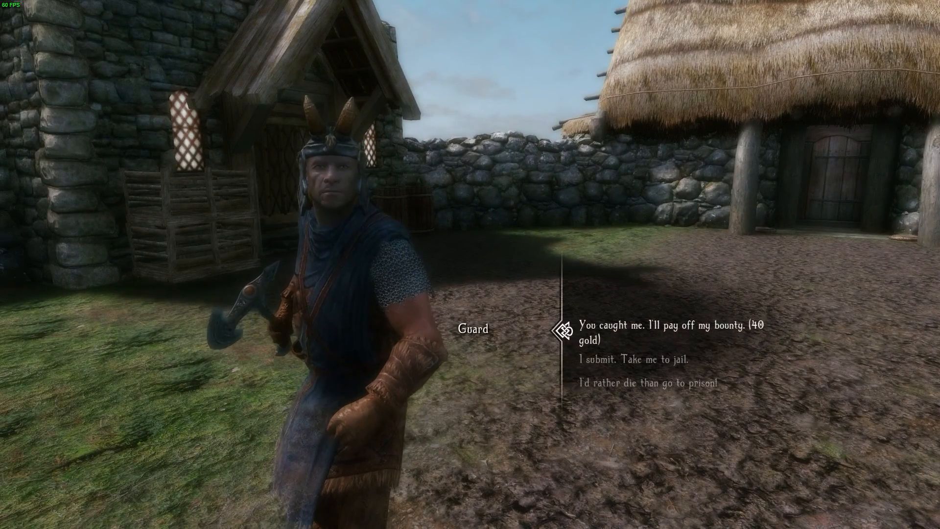
# Review the guard's arrest dialogue options and choose "I submit. Take me to jail."
pyautogui.press('Down')
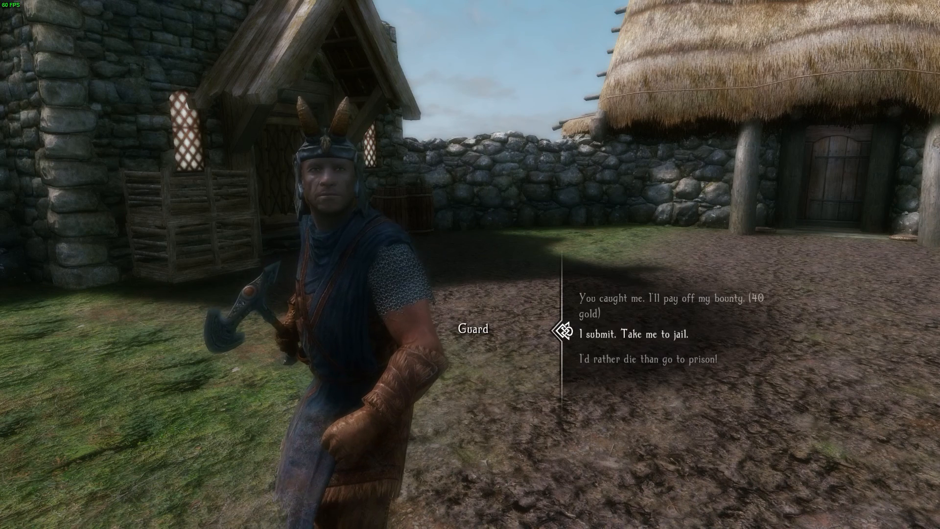
pyautogui.press('Down')
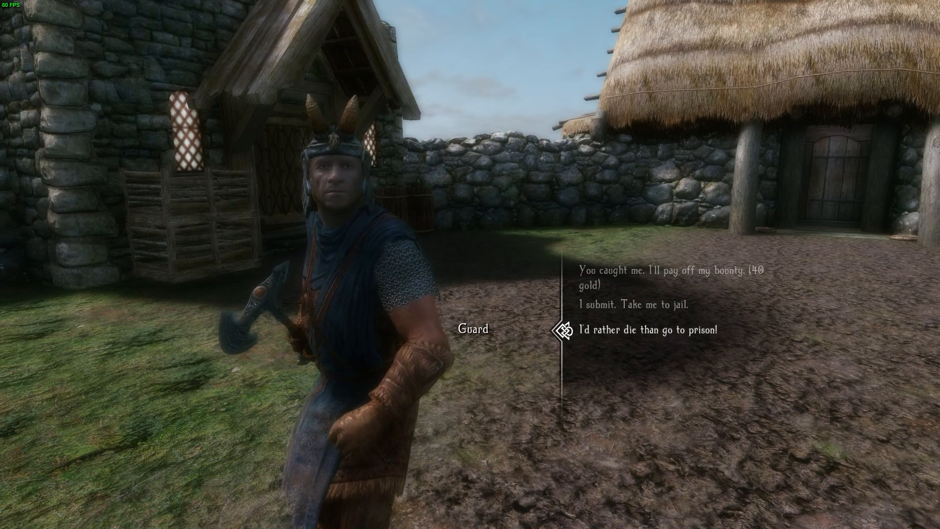
pyautogui.press('Up')
pyautogui.press('Up')
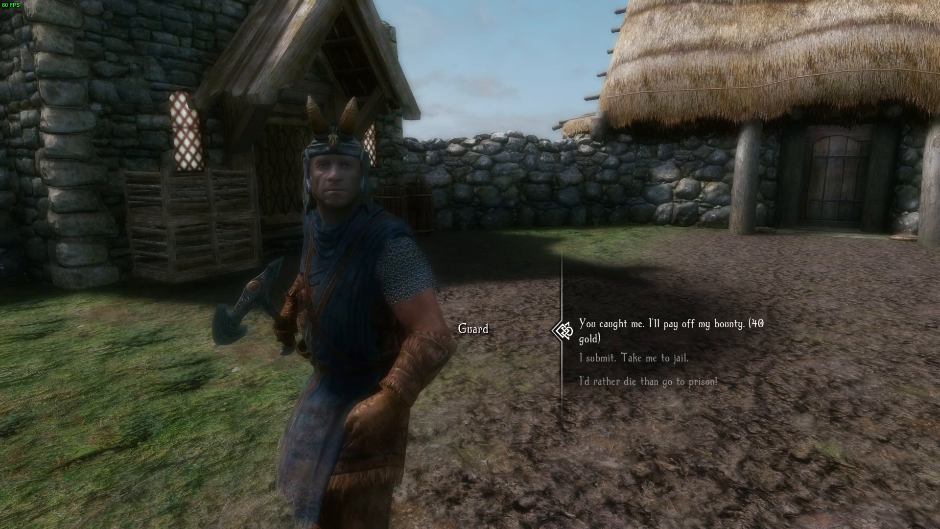
pyautogui.press('Down')
pyautogui.press('e')
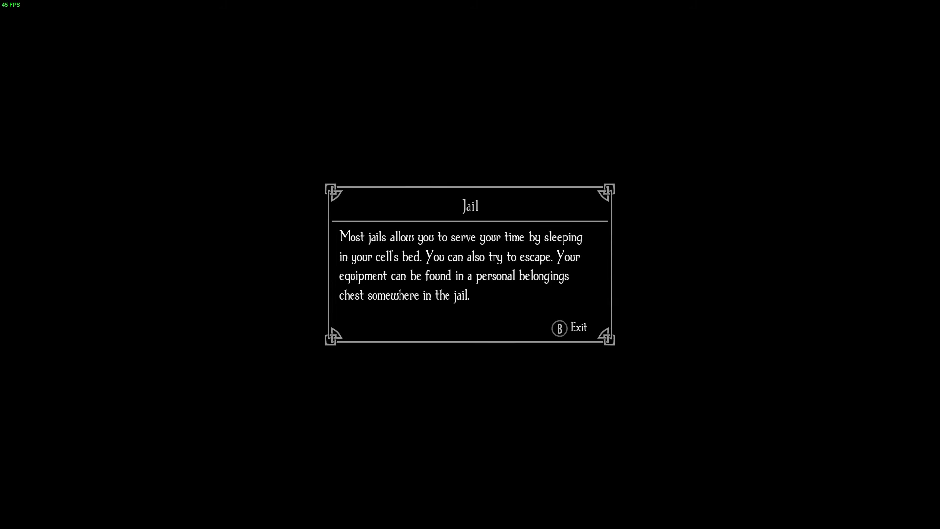
# Dismiss the Jail help message and serve the jail time by sleeping in the cell's bed roll
pyautogui.press('Escape')
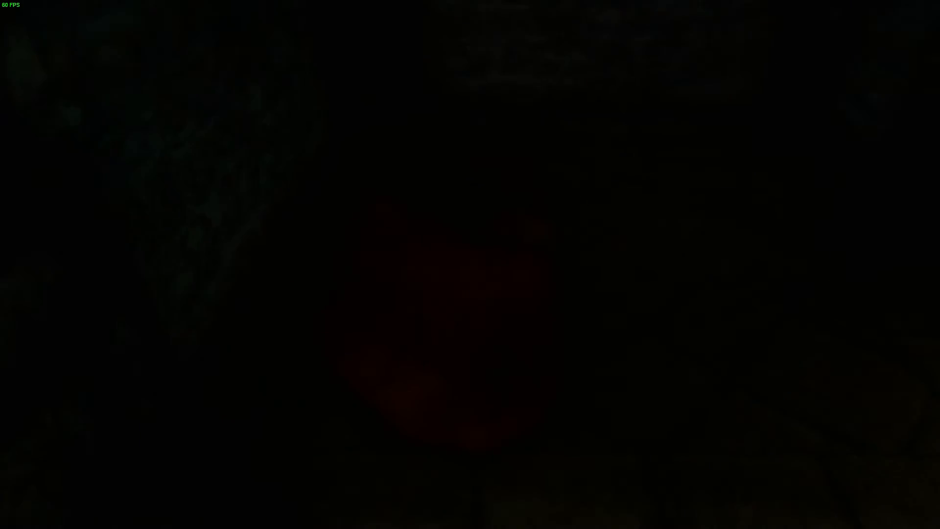
pyautogui.press('e')
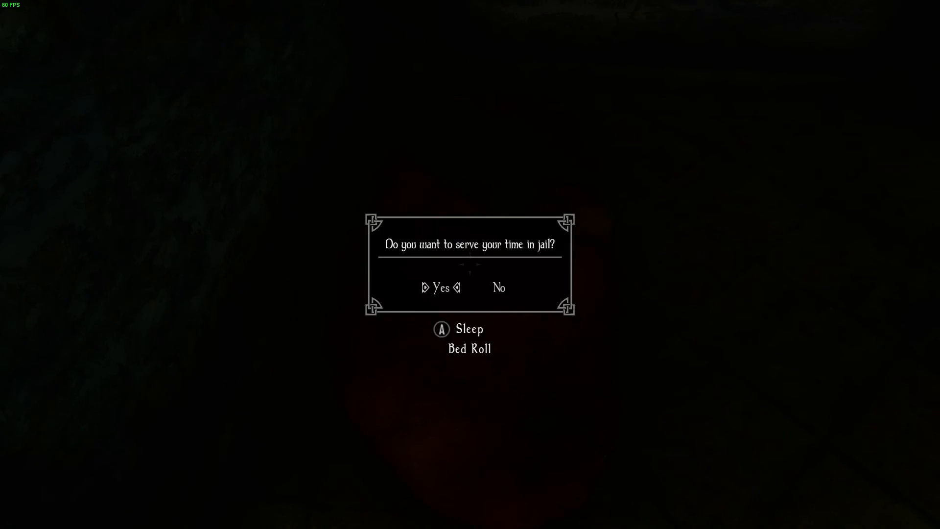
pyautogui.press('e')
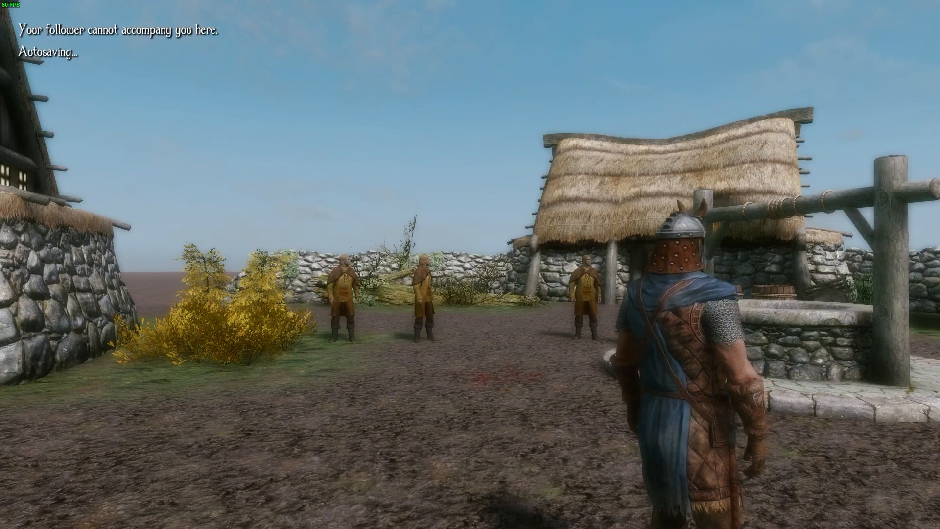
pyautogui.scroll(-3, 470, 265)
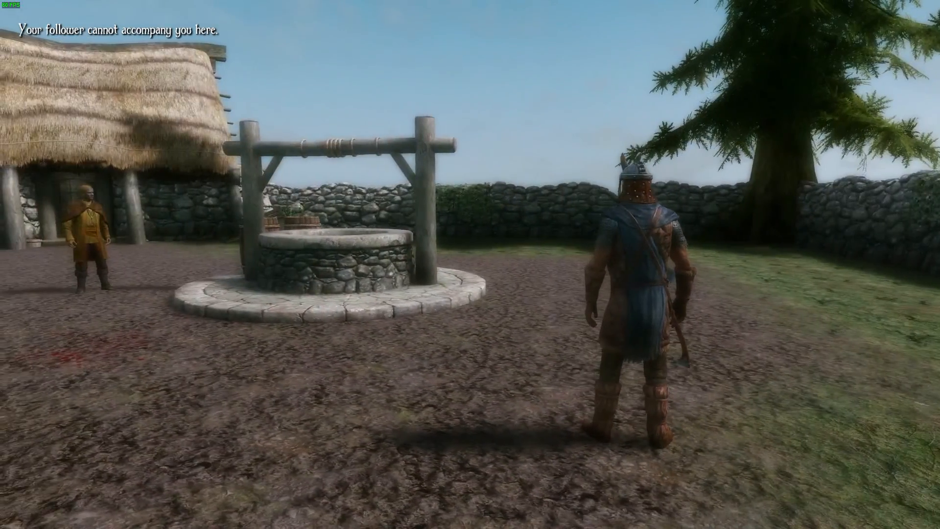
# Enter the Guard House and take a tankard from the table to test the guard's reaction to theft
pyautogui.press('w')
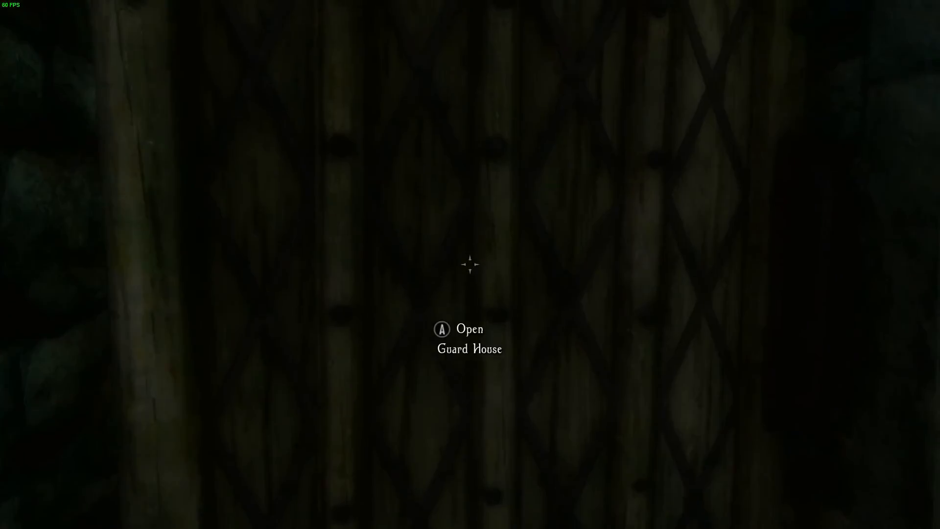
pyautogui.press('e')
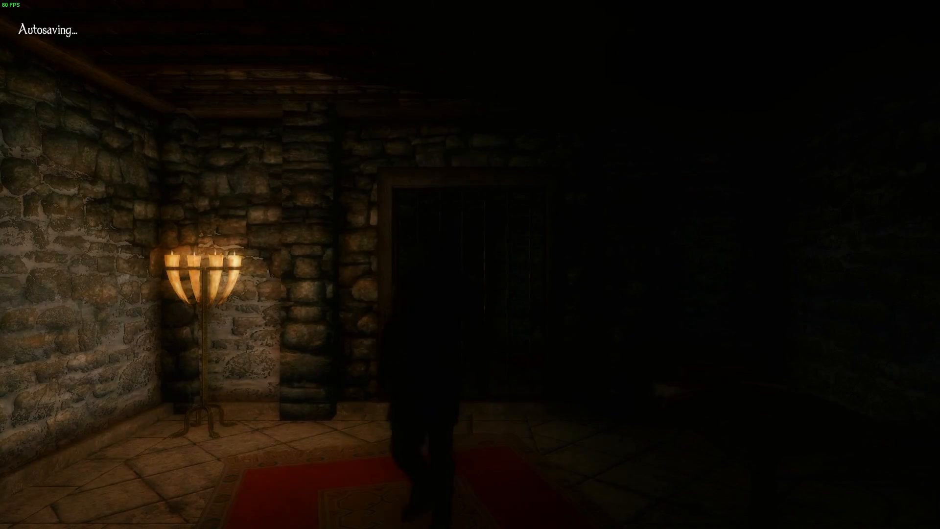
pyautogui.press('w')
pyautogui.press('e')
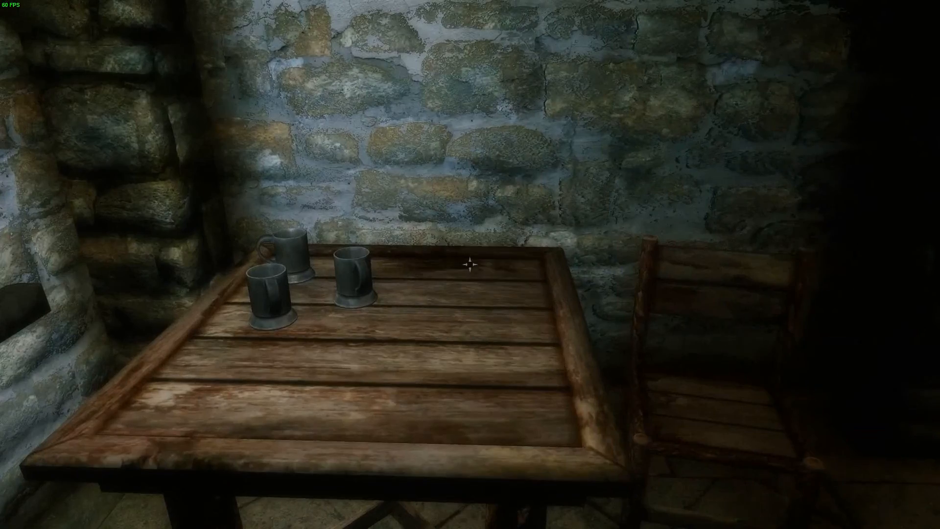
pyautogui.press('e')
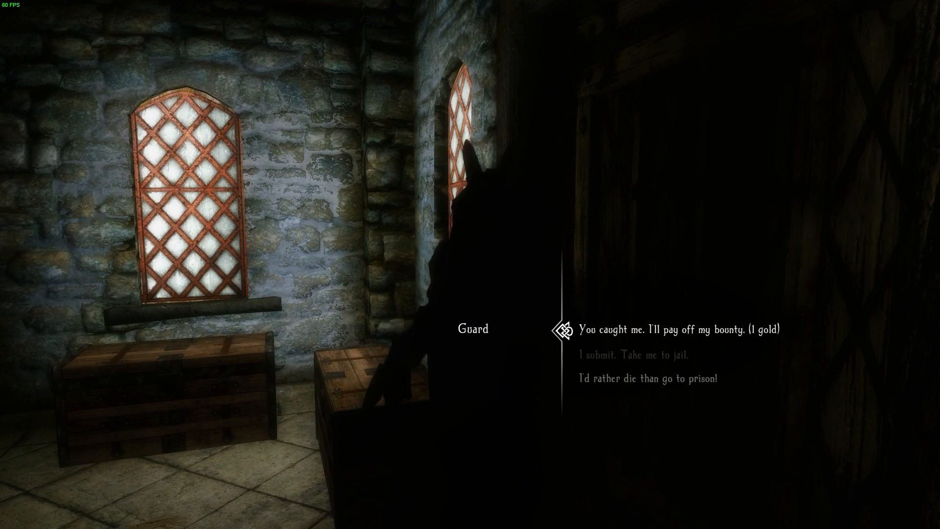
# Review the guard's arrest dialogue options and choose "You caught me. I'll pay off my bounty. (1 gold)"
pyautogui.press('Down')
pyautogui.press('Down')
pyautogui.press('Up')
pyautogui.press('Up')
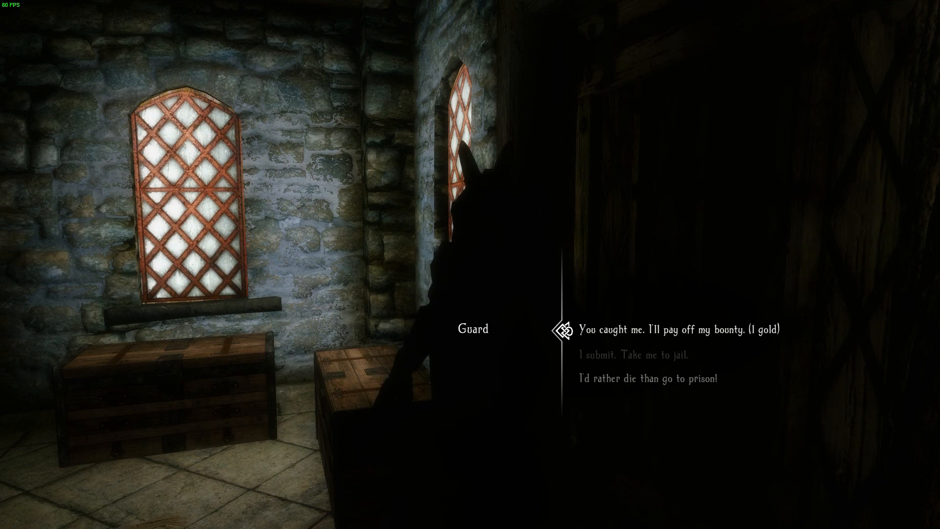
pyautogui.press('Down')
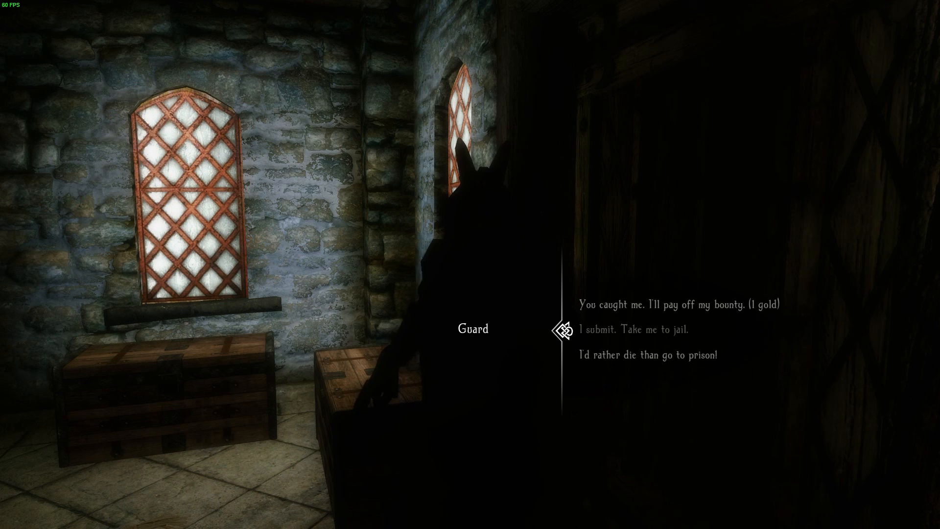
pyautogui.press('Up')
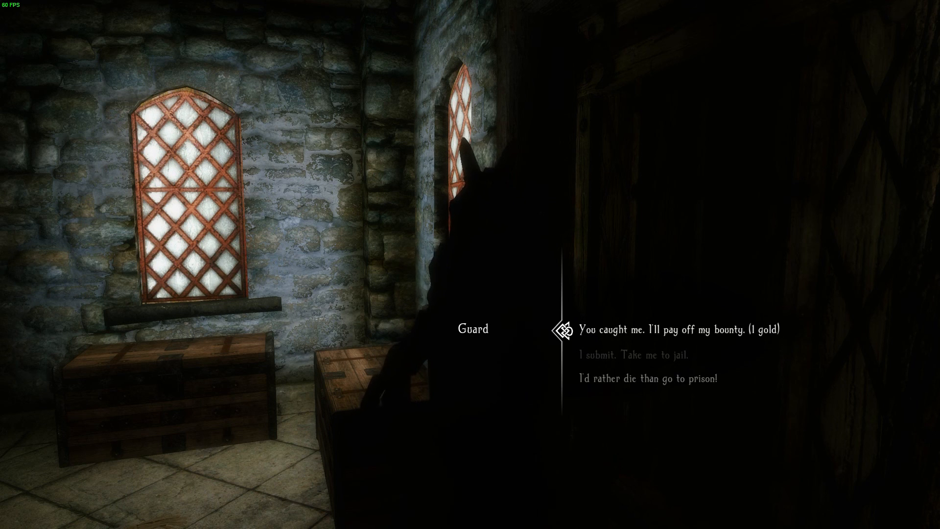
pyautogui.press('Return')
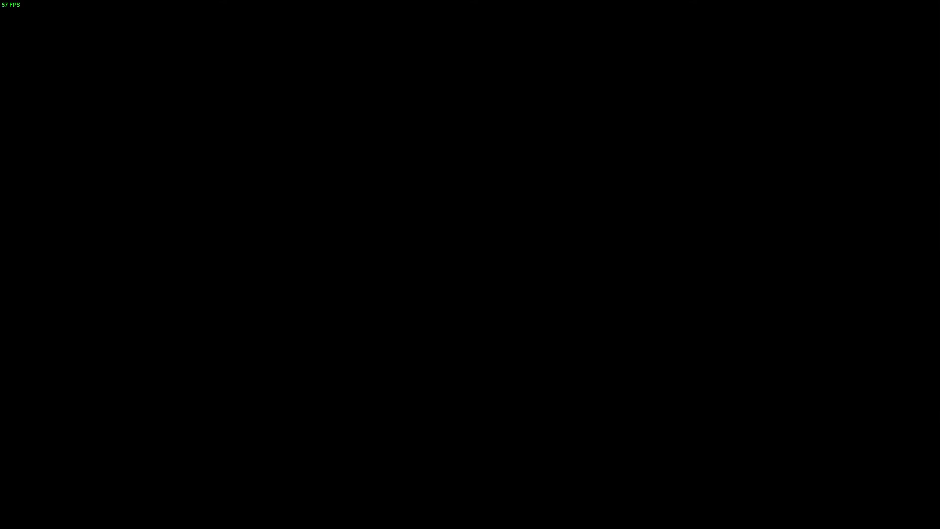
# Look through the player's inventory to check whether the stolen tankard was confiscated
pyautogui.press('i')
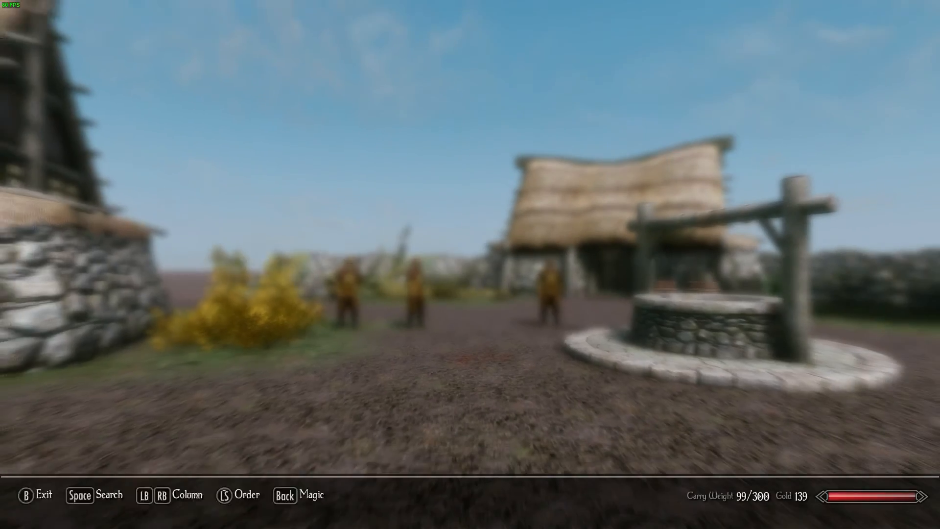
pyautogui.press('Down')
pyautogui.press('Down')
pyautogui.press('Down')
pyautogui.press('Down')
pyautogui.press('Down')
pyautogui.press('Down')
pyautogui.press('Down')
pyautogui.press('Down')
pyautogui.press('Down')
pyautogui.press('Down')
pyautogui.press('Left')
pyautogui.press('i')
# Enter the Guard House again, inspect the contents of the Evidence Chest for the confiscated tankard and close it
pyautogui.press('w')
pyautogui.press('e')
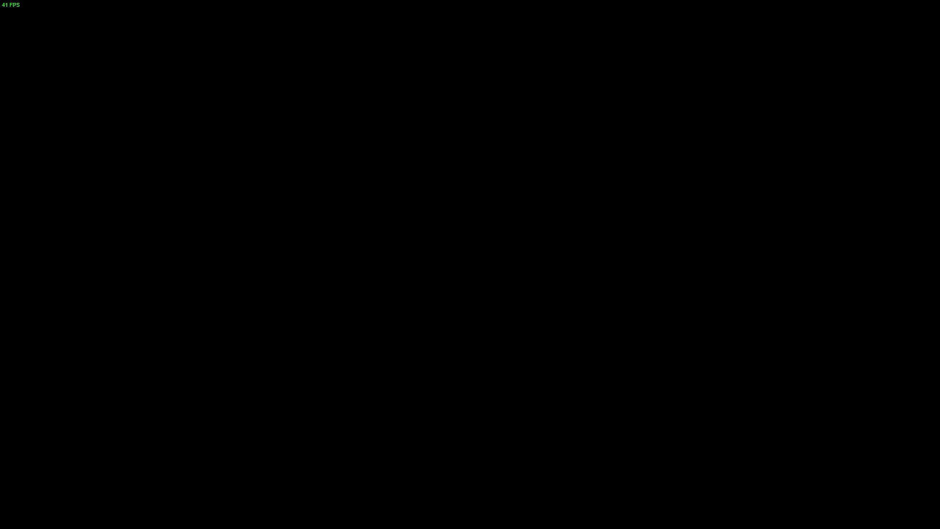
pyautogui.press('w')
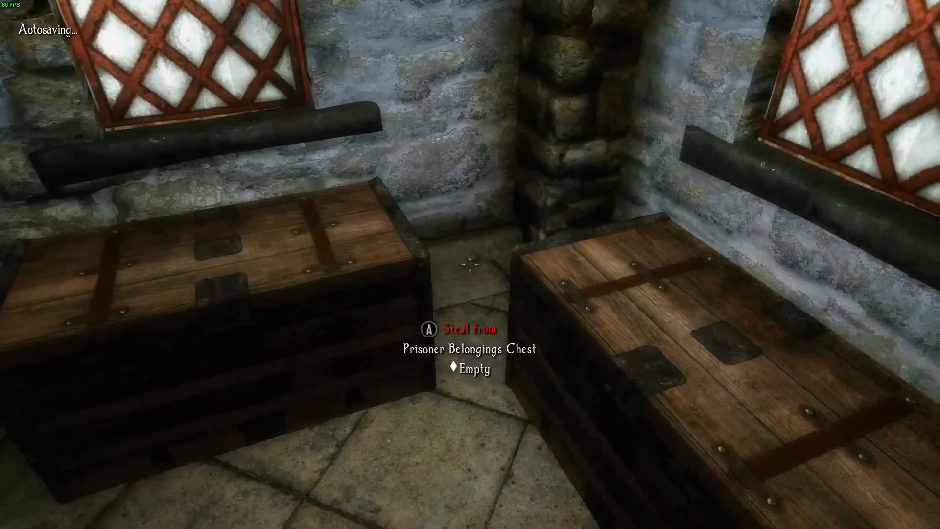
pyautogui.press('e')
pyautogui.press('e')
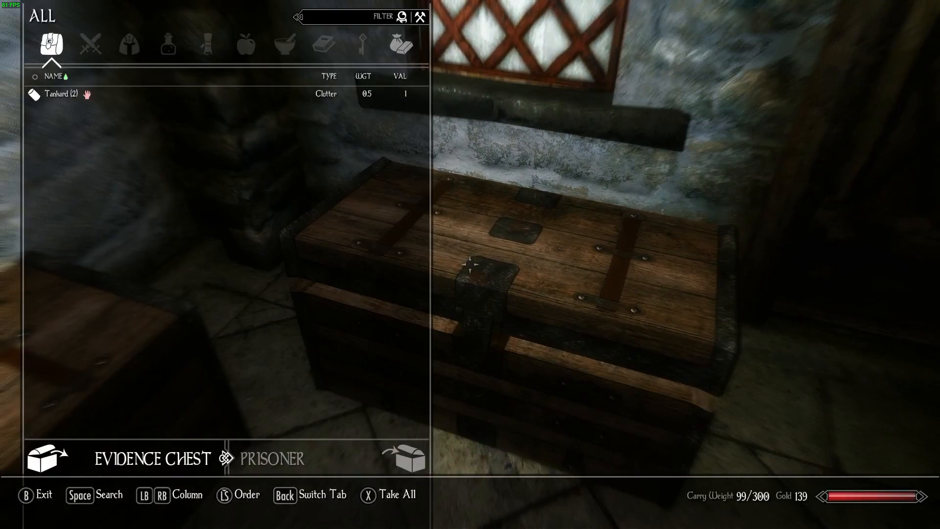
pyautogui.press('Tab')
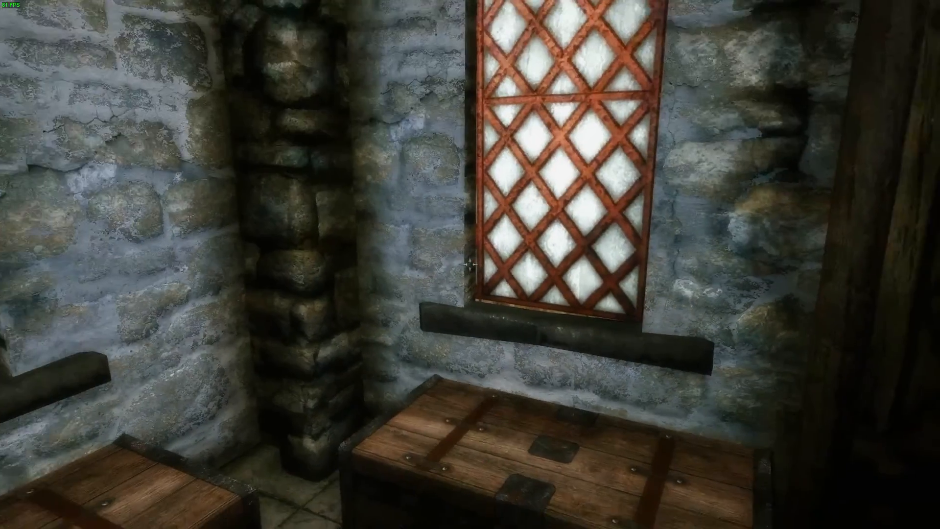